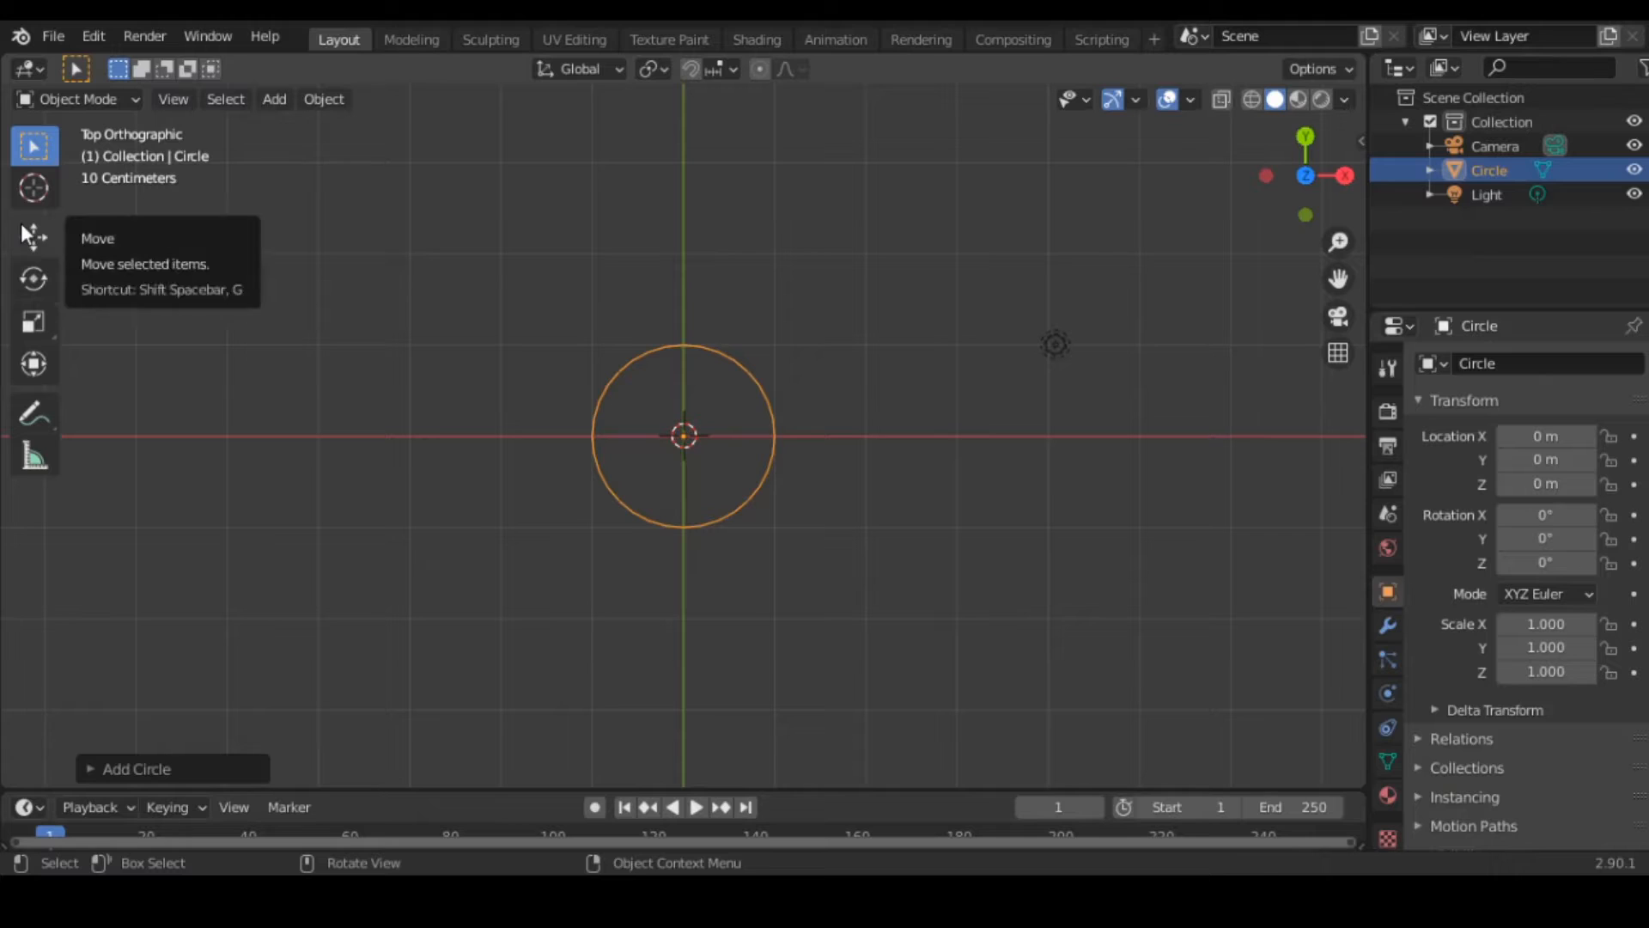
Extrude the circle's +X half along the X axis to form an elongated outline with rounded ends.
key(Tab)
drag(940, 233, 686, 681)
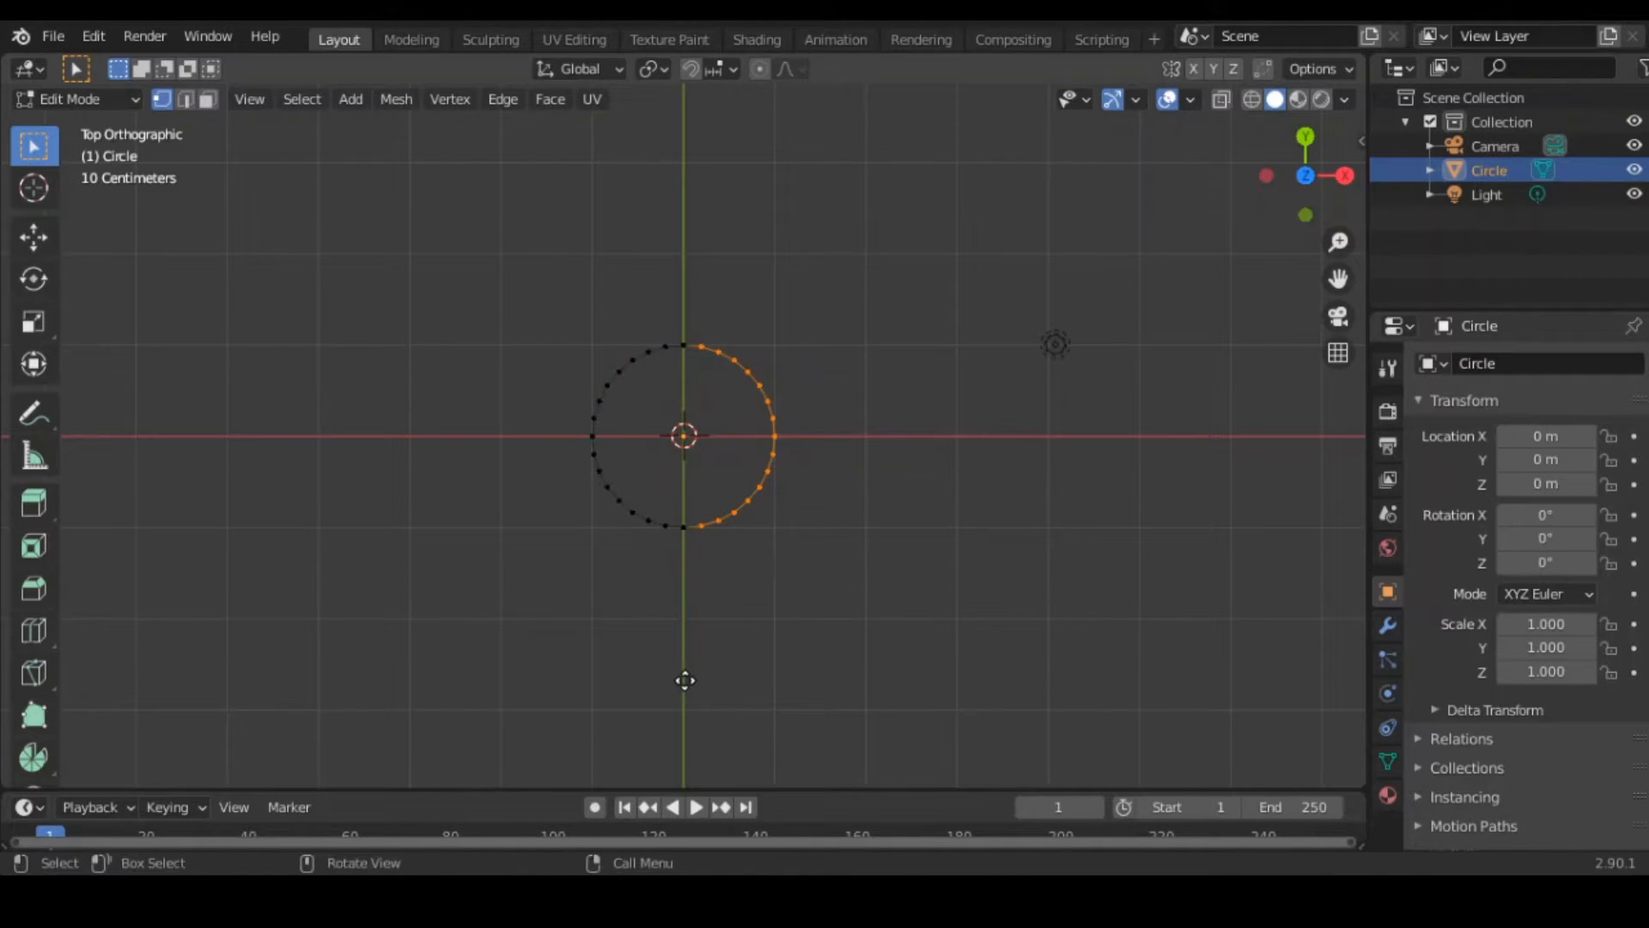
key(e)
key(x)
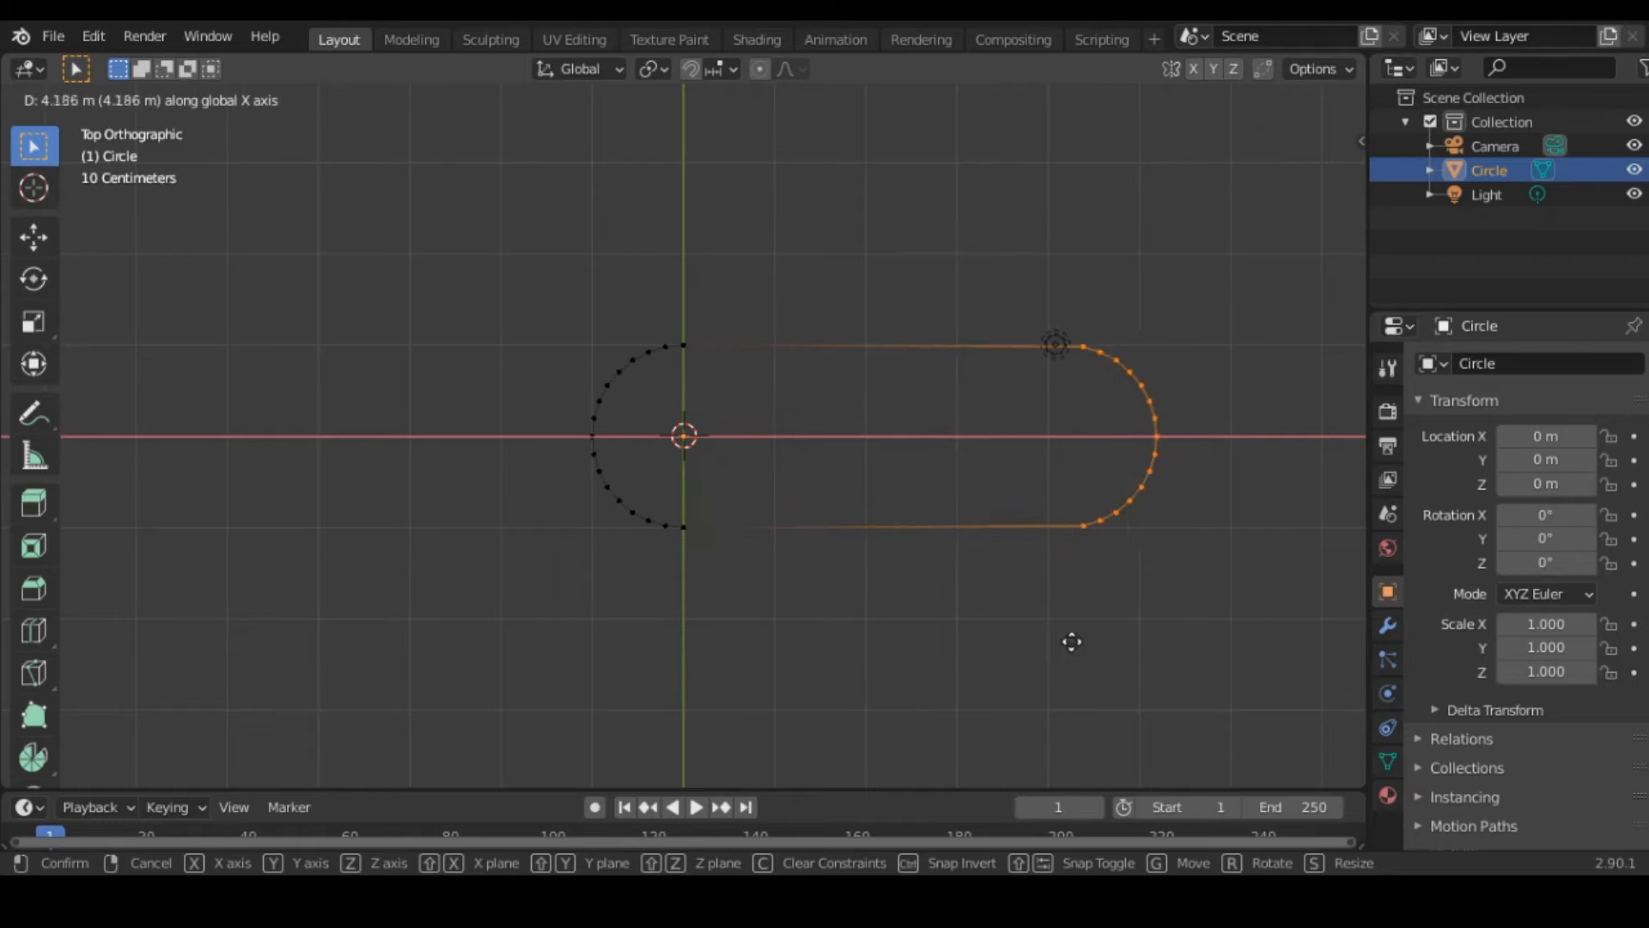
click(1111, 631)
key(Tab)
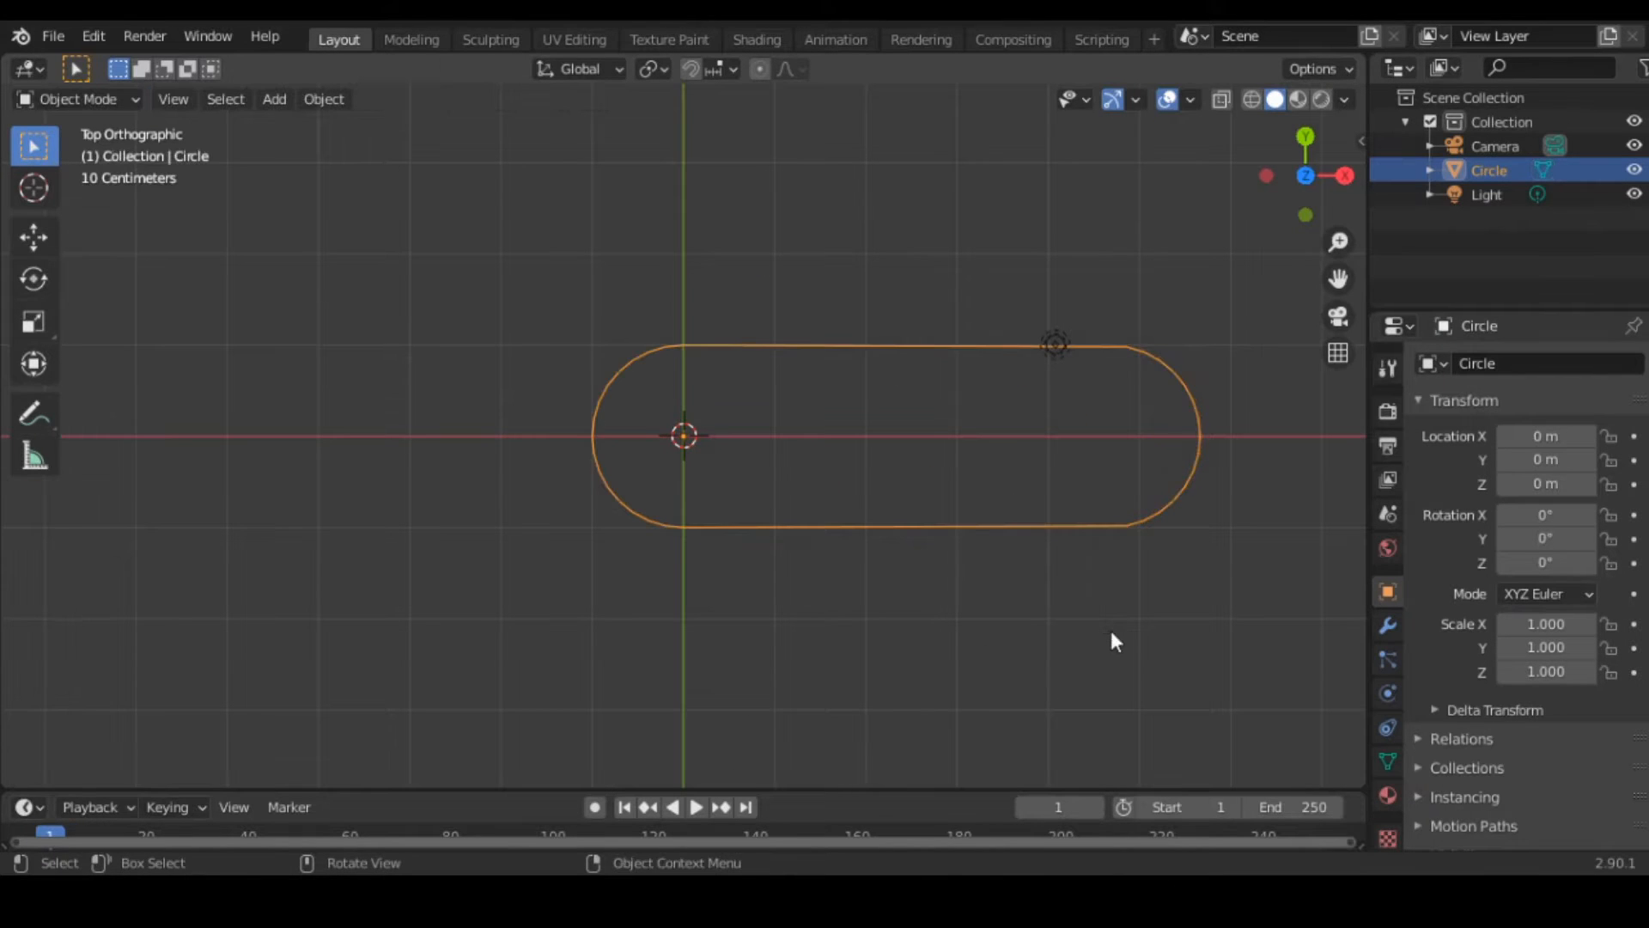
Extrude the whole outline in place and scale the new loop inward to about 0.78, forming a flat ring.
middle_drag(1111, 634, 1129, 424)
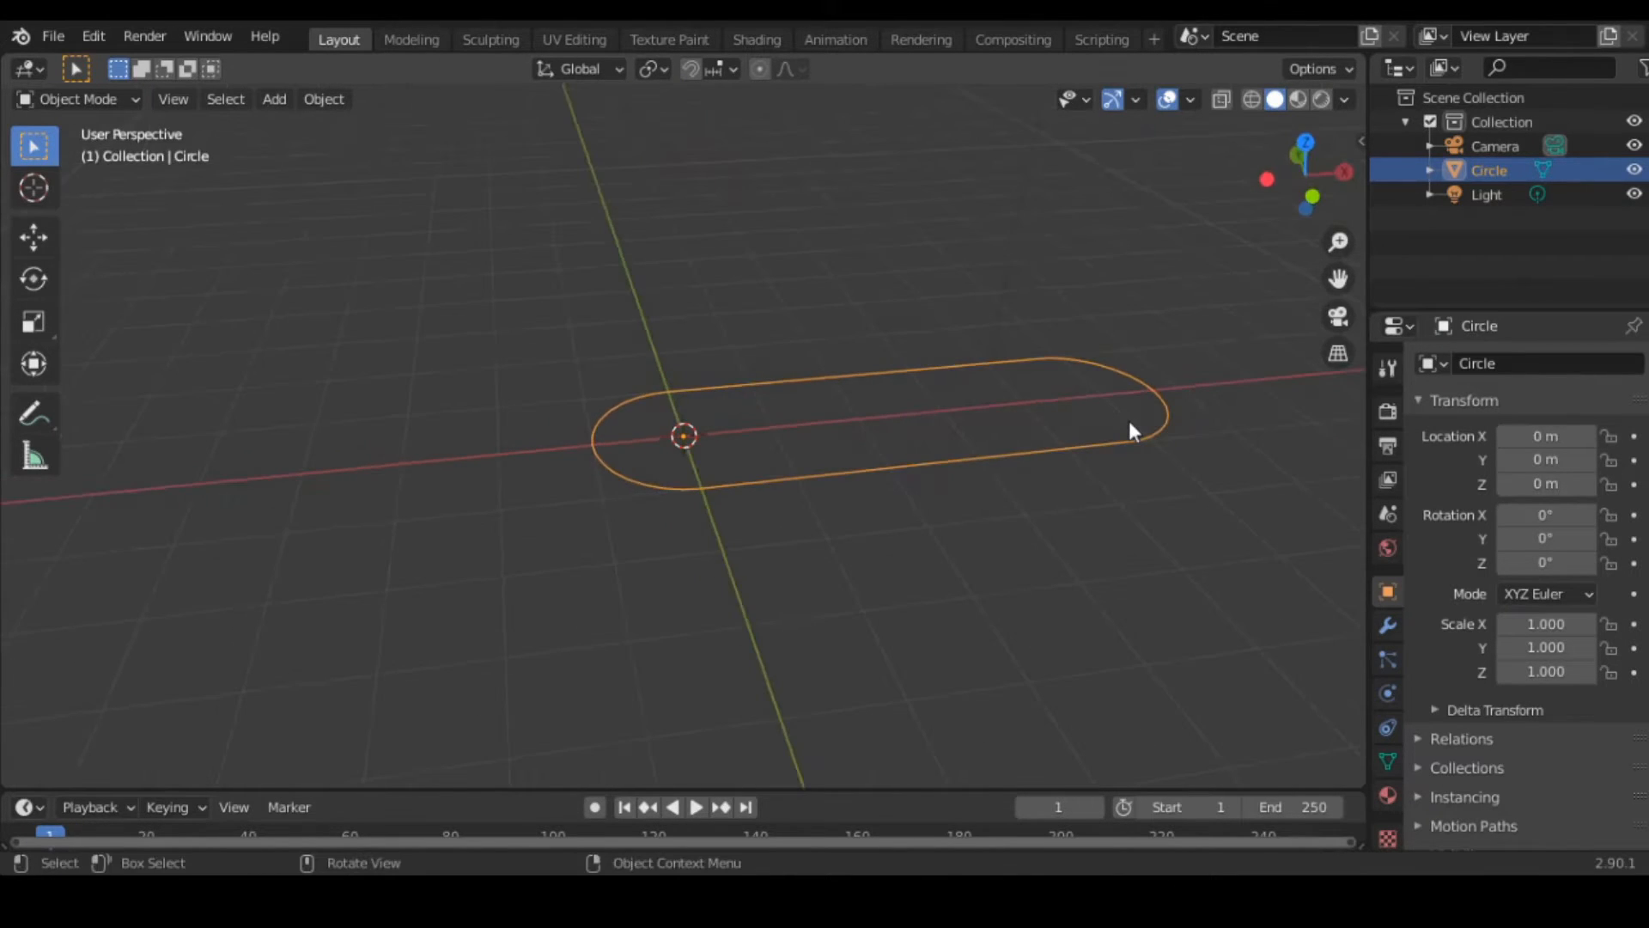
key(Tab)
key(a)
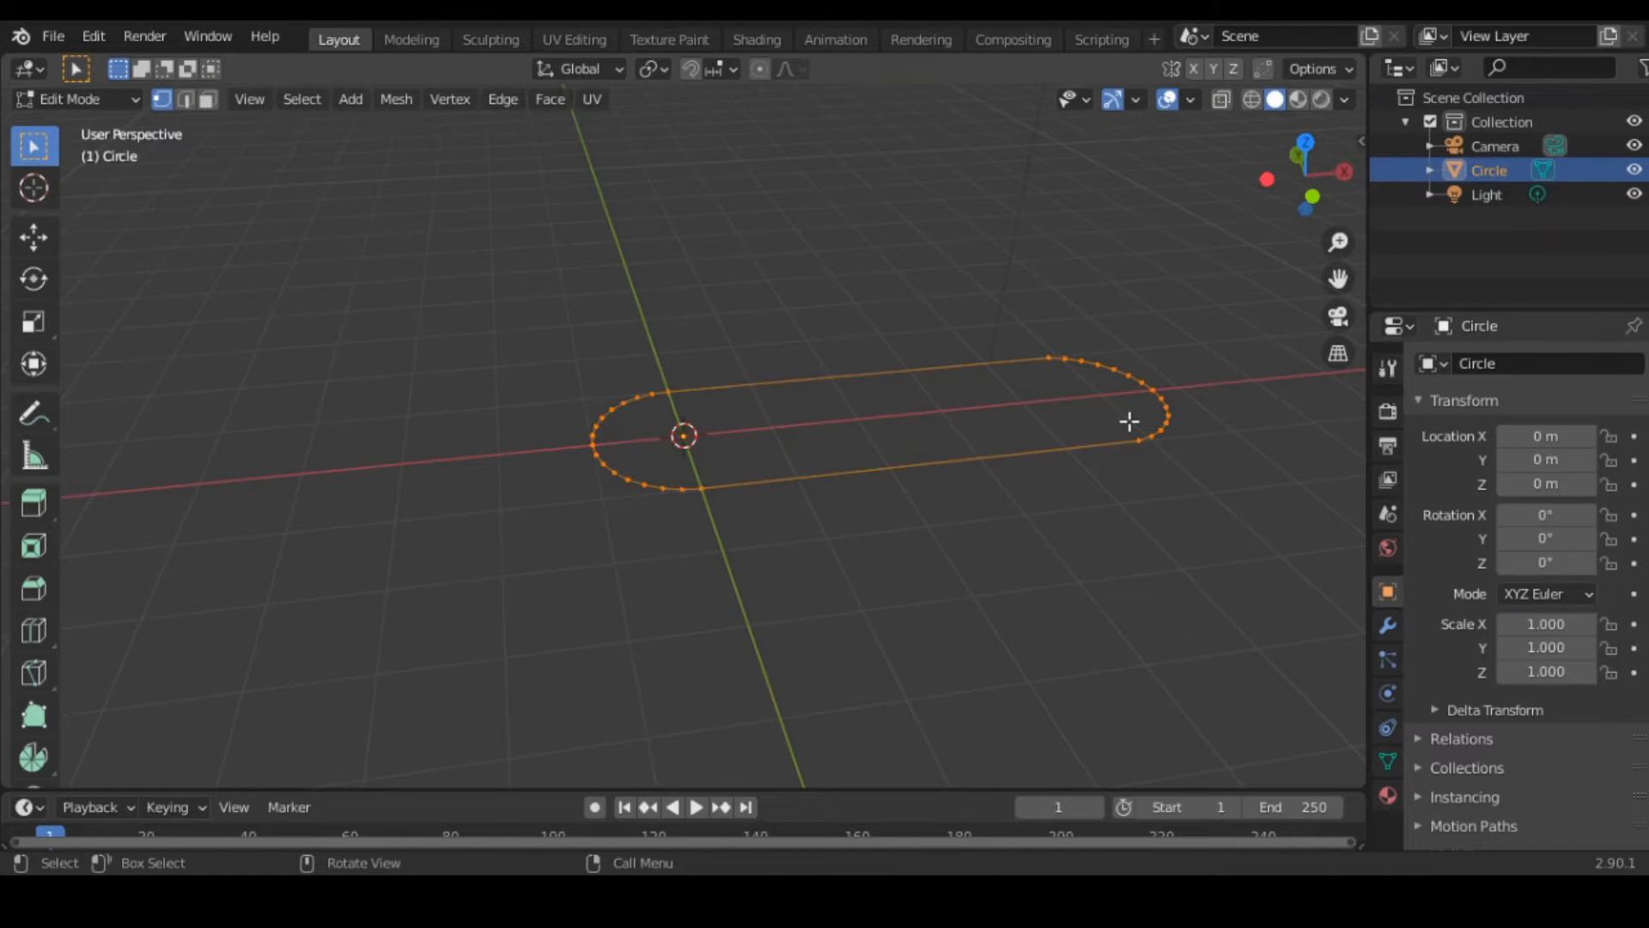
key(e)
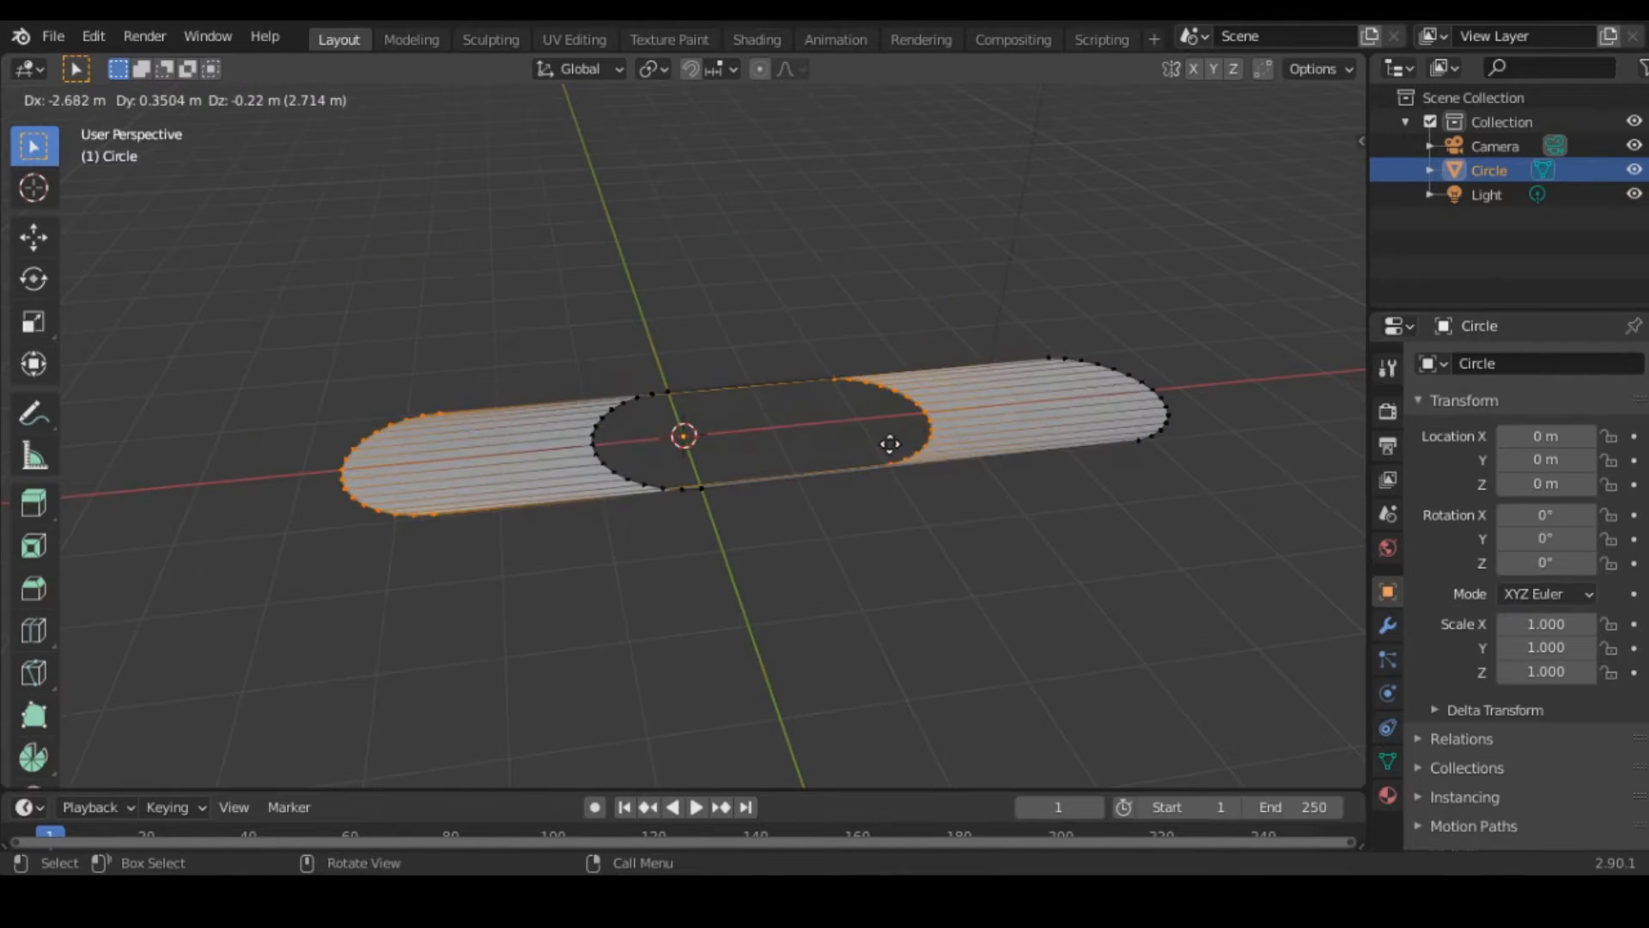
right_click(890, 443)
key(s)
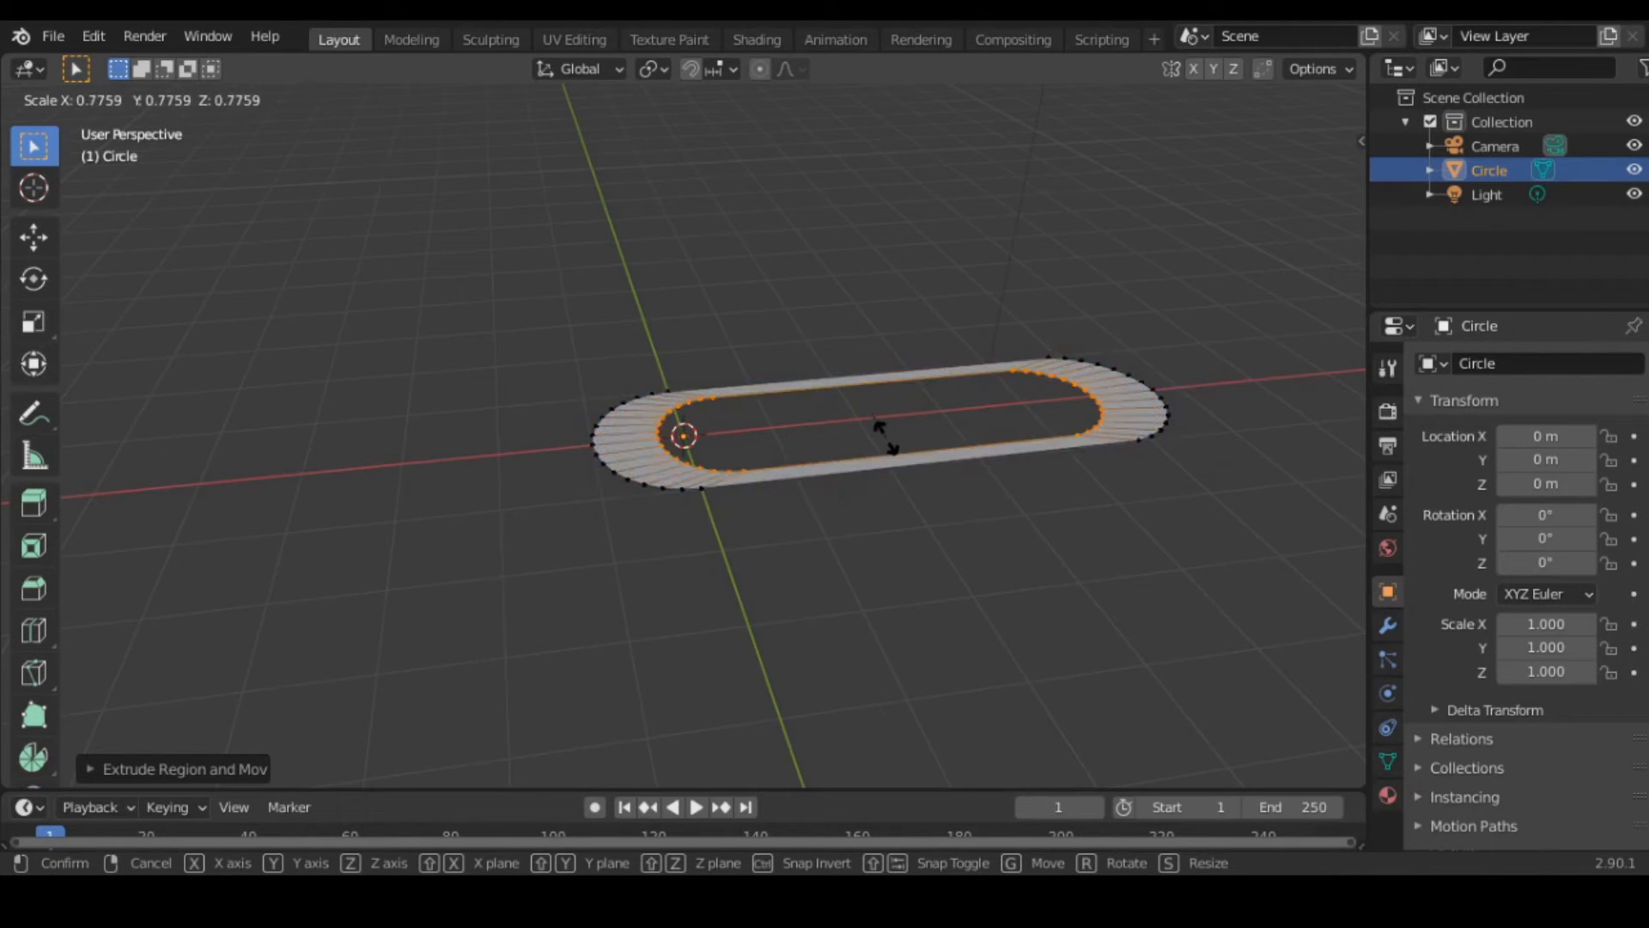
click(891, 435)
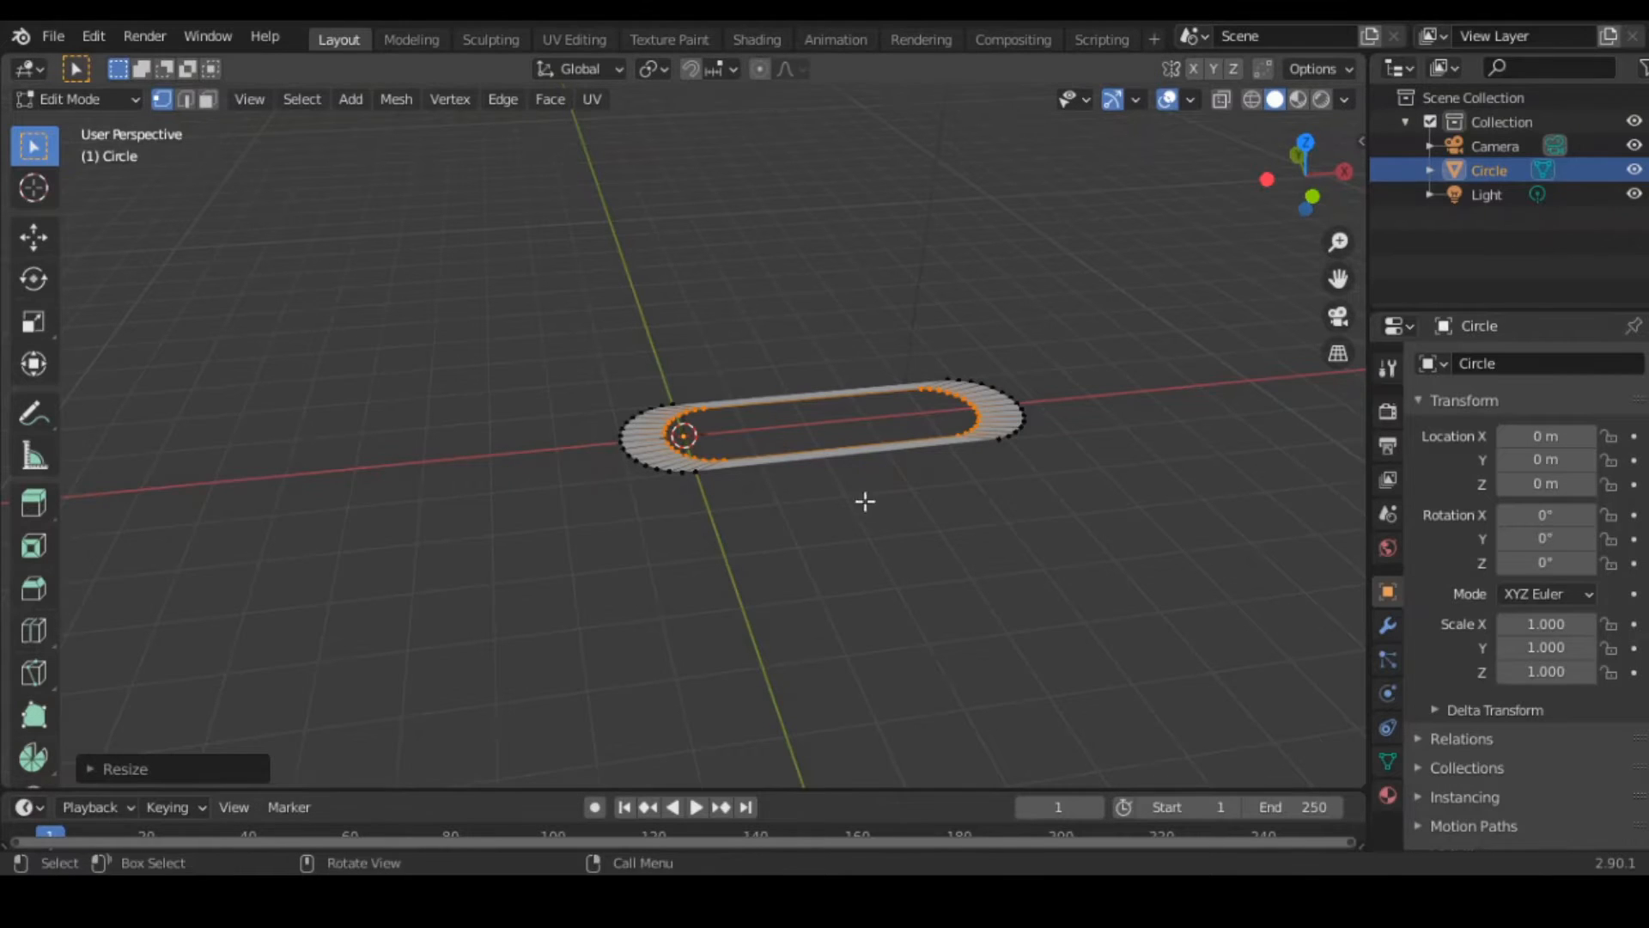
Extrude all faces of the flat ring upward to give it thickness.
middle_drag(865, 497, 968, 498)
scroll(918, 515, up, 3)
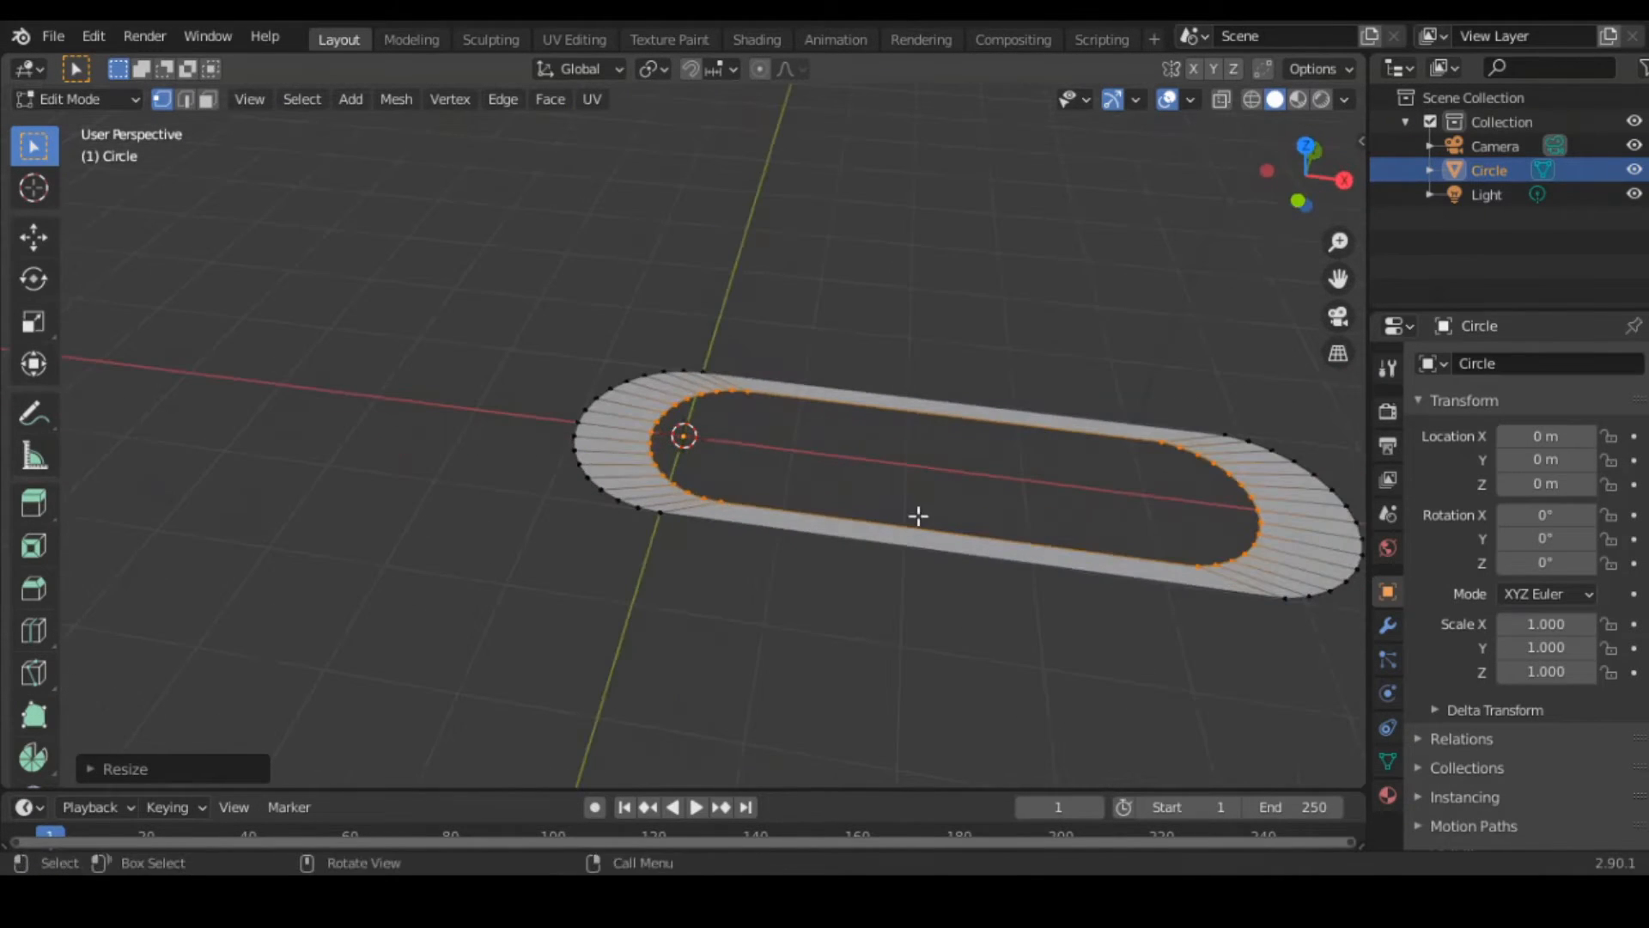
key(a)
key(3)
middle_drag(918, 557, 954, 560)
scroll(950, 557, down, 4)
key(e)
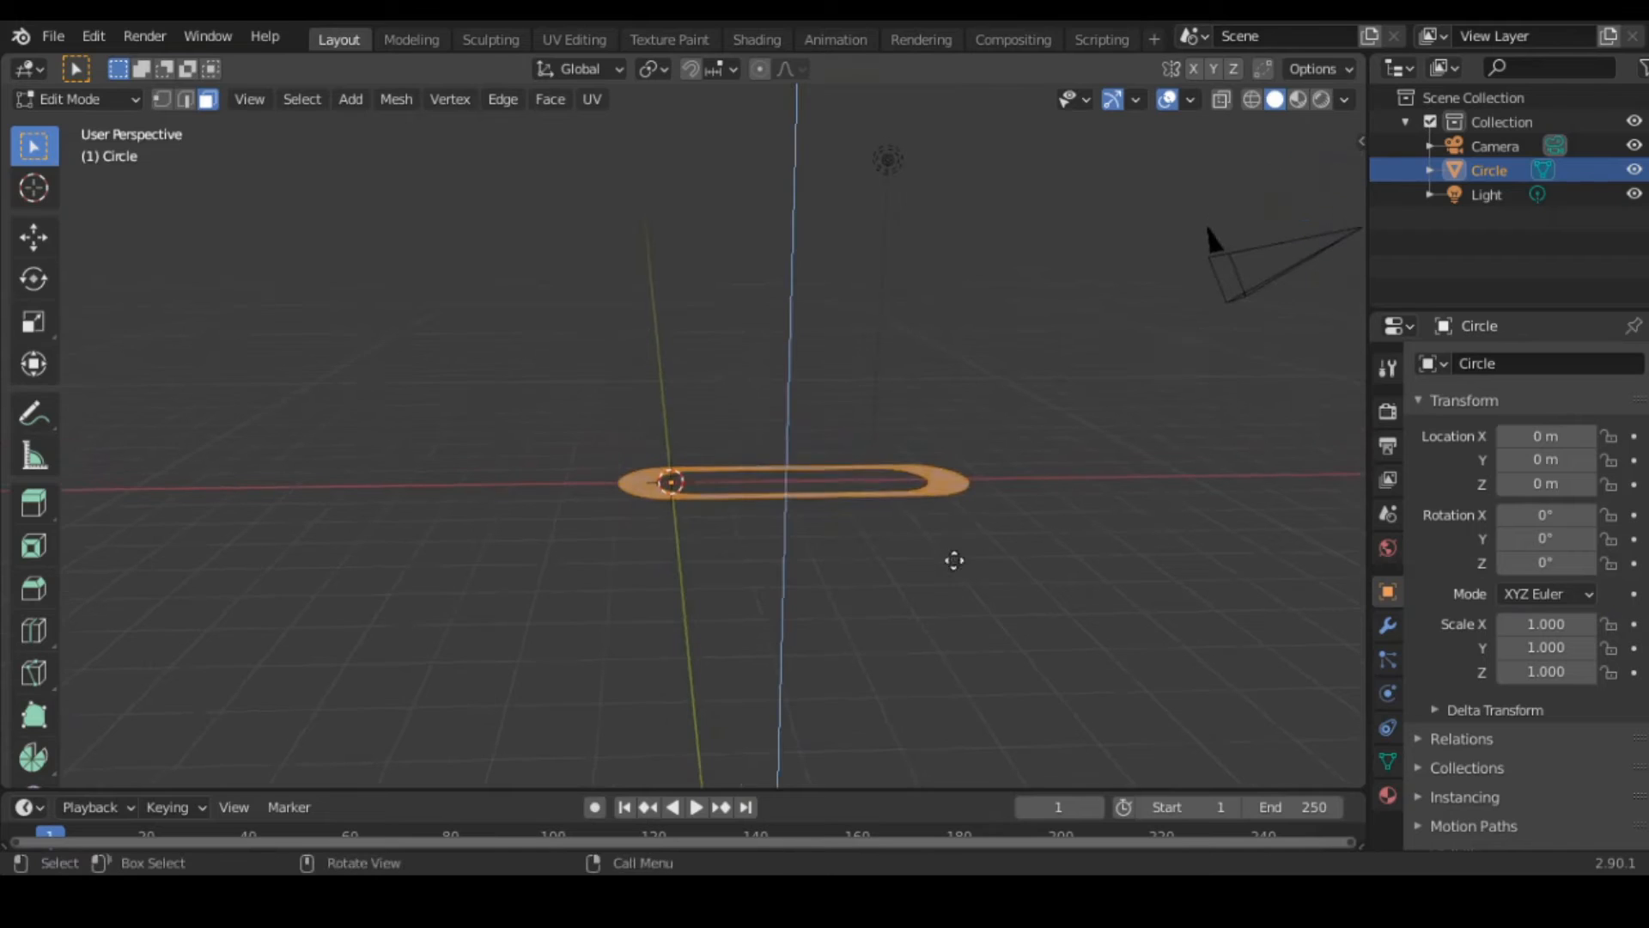
click(957, 526)
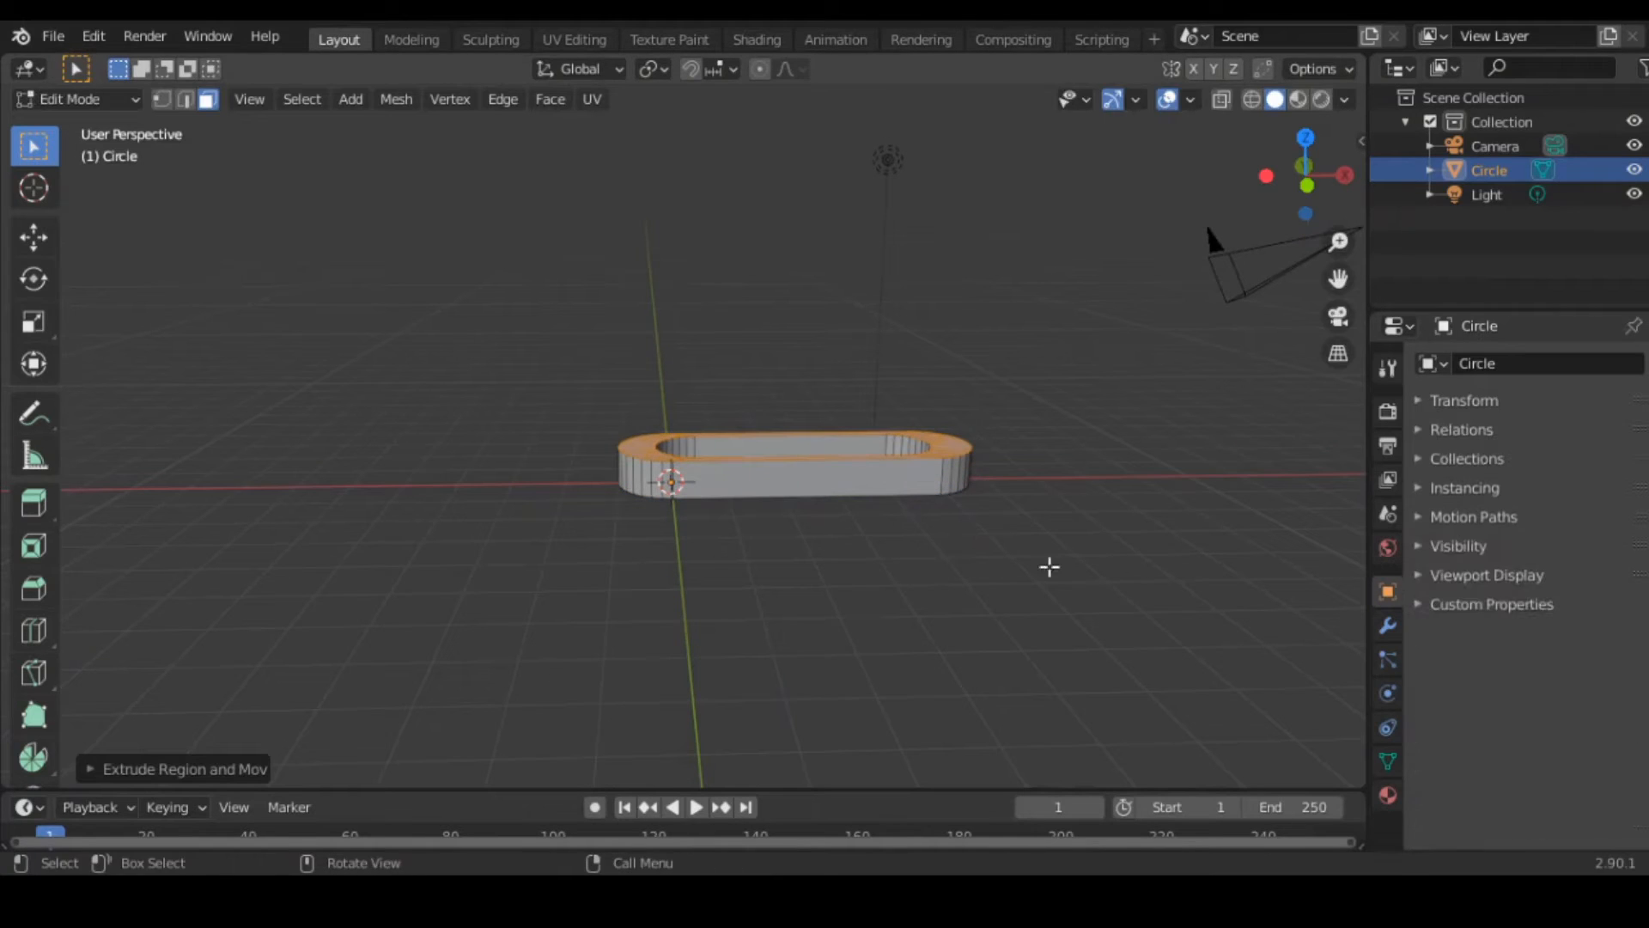
Try to bevel the whole ring's edges with multiple segments.
key(a)
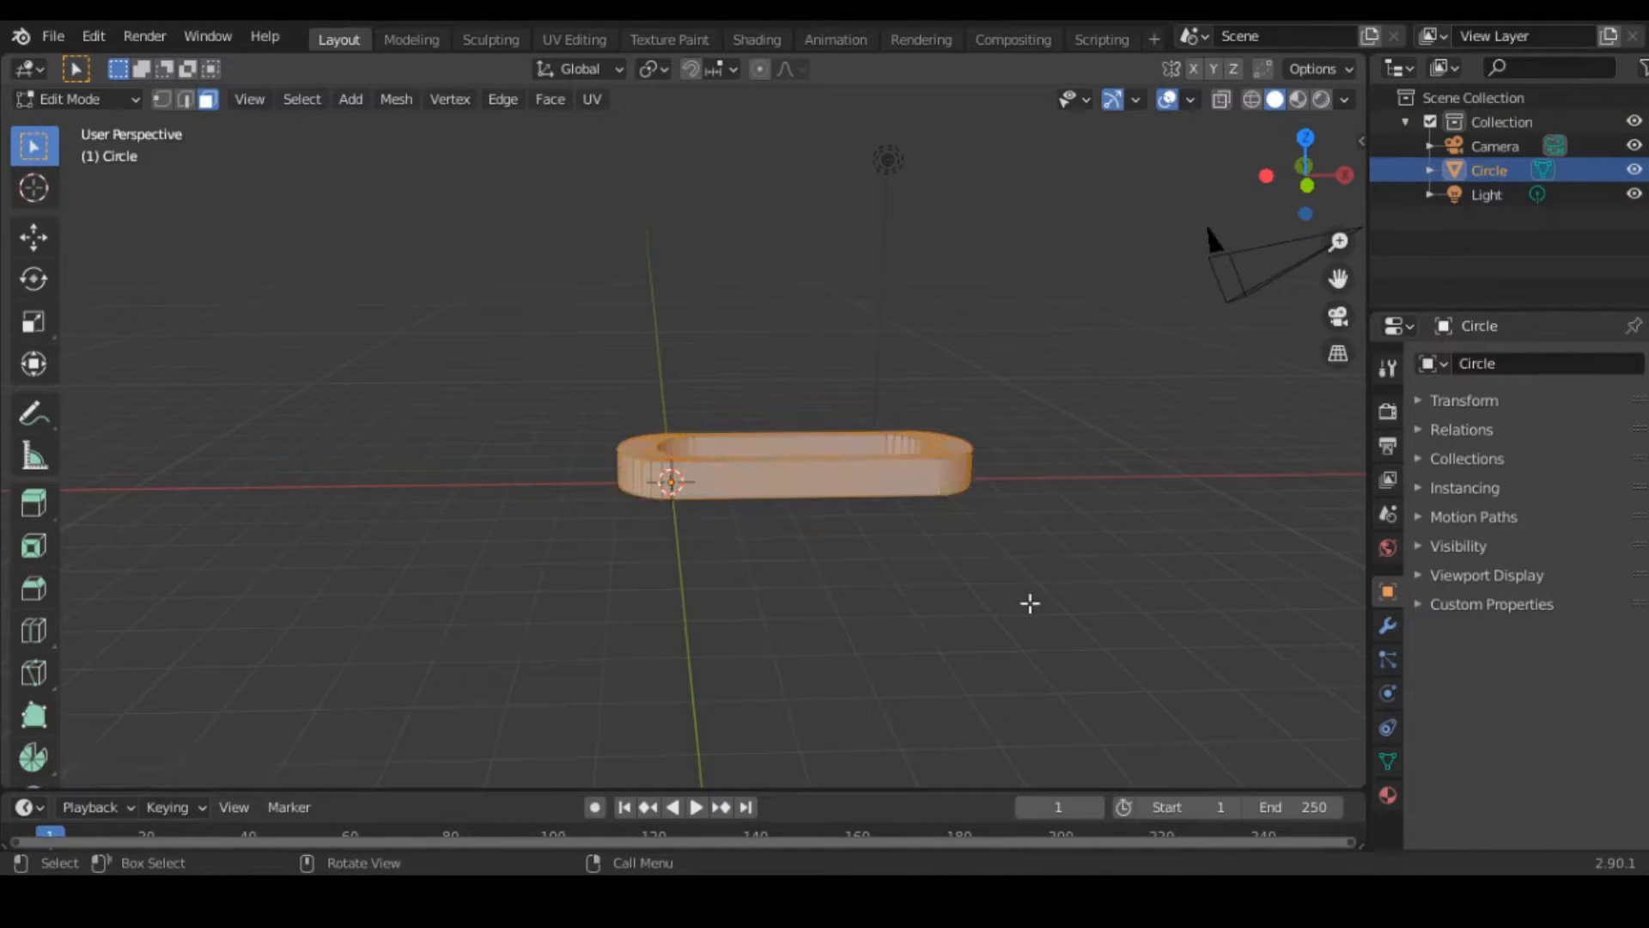
key(ctrl+b)
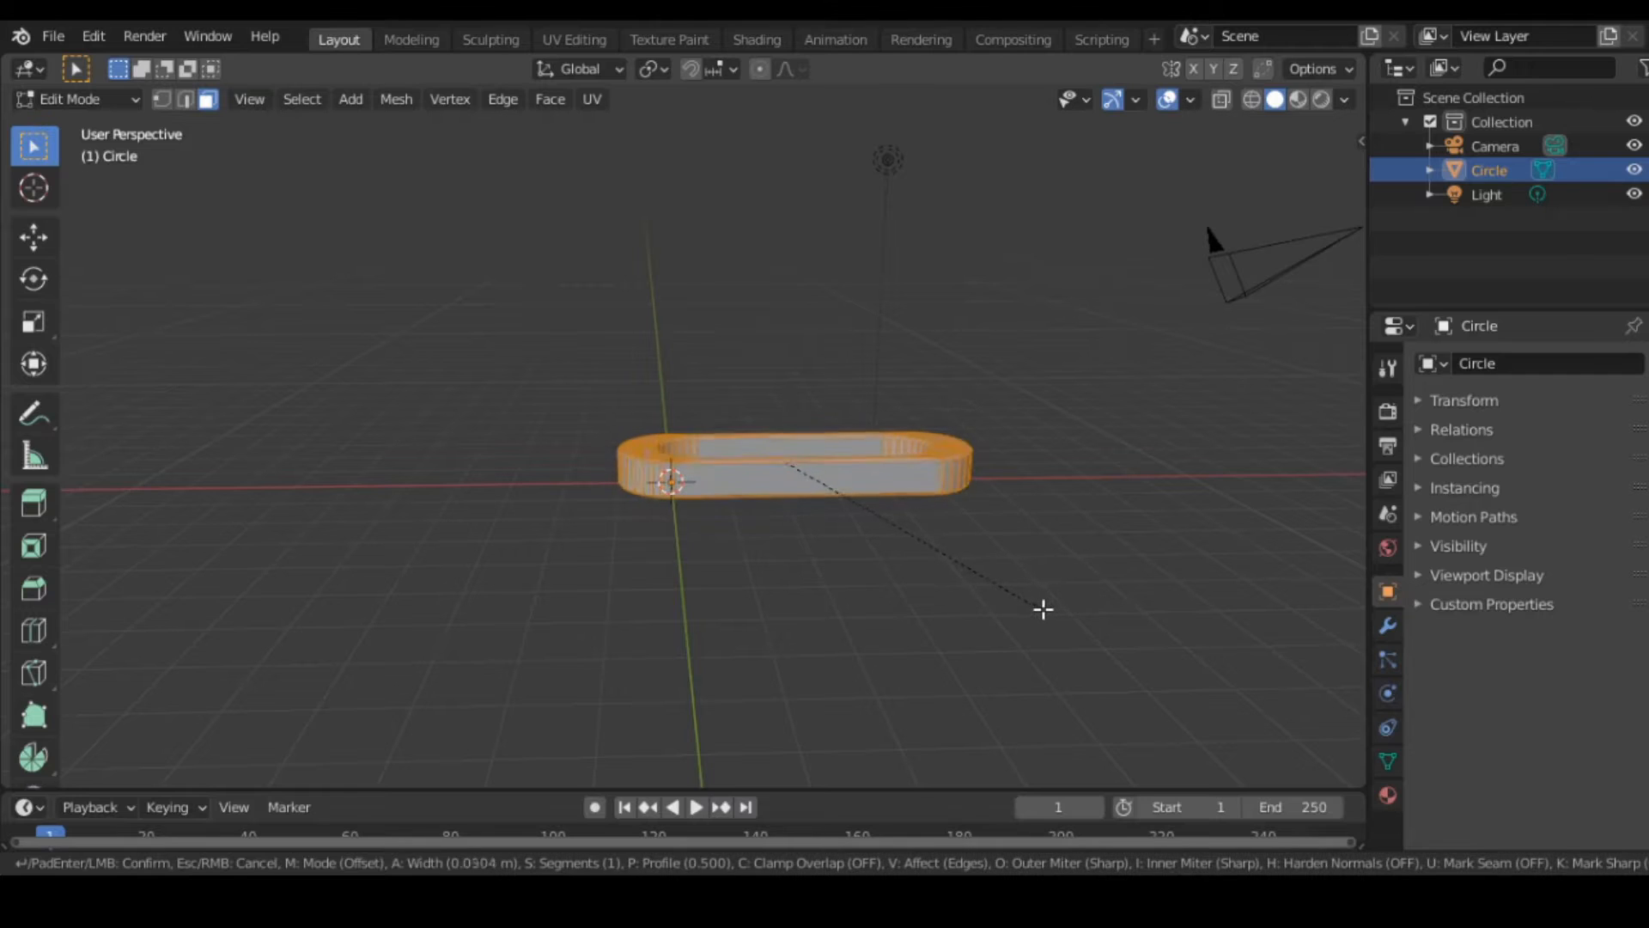
scroll(1044, 608, up, 4)
click(1050, 609)
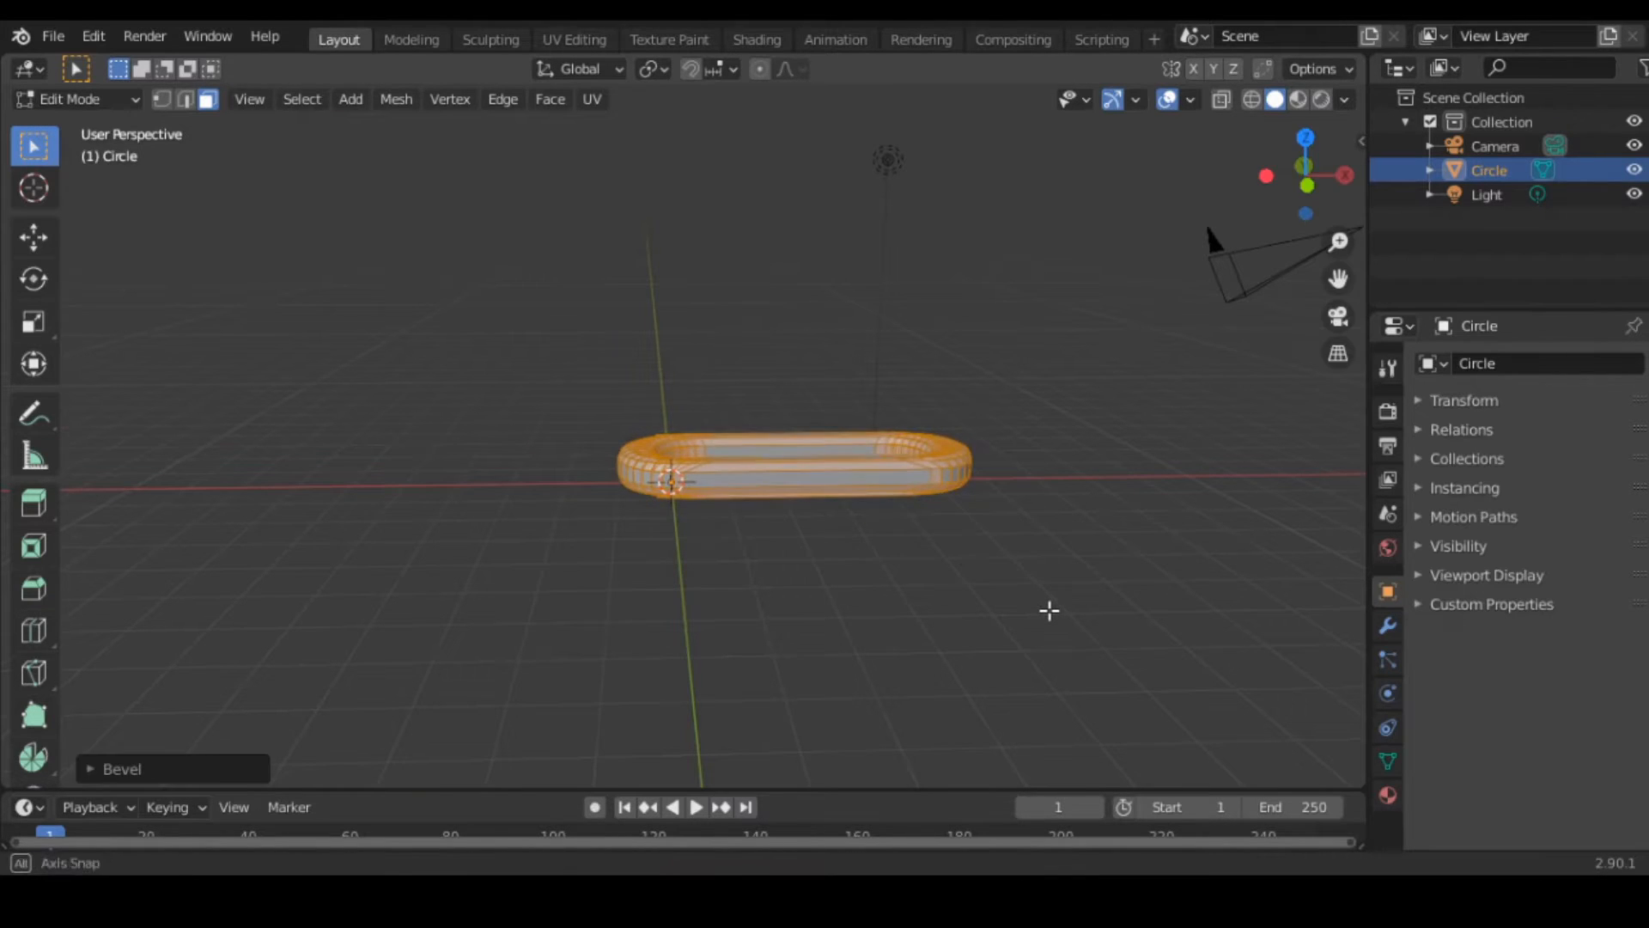
key(Tab)
middle_drag(1049, 610, 890, 563)
scroll(769, 557, up, 4)
key(ctrl+z)
key(ctrl+z)
Add one horizontal loop cut around the ring's outer side wall.
click(33, 631)
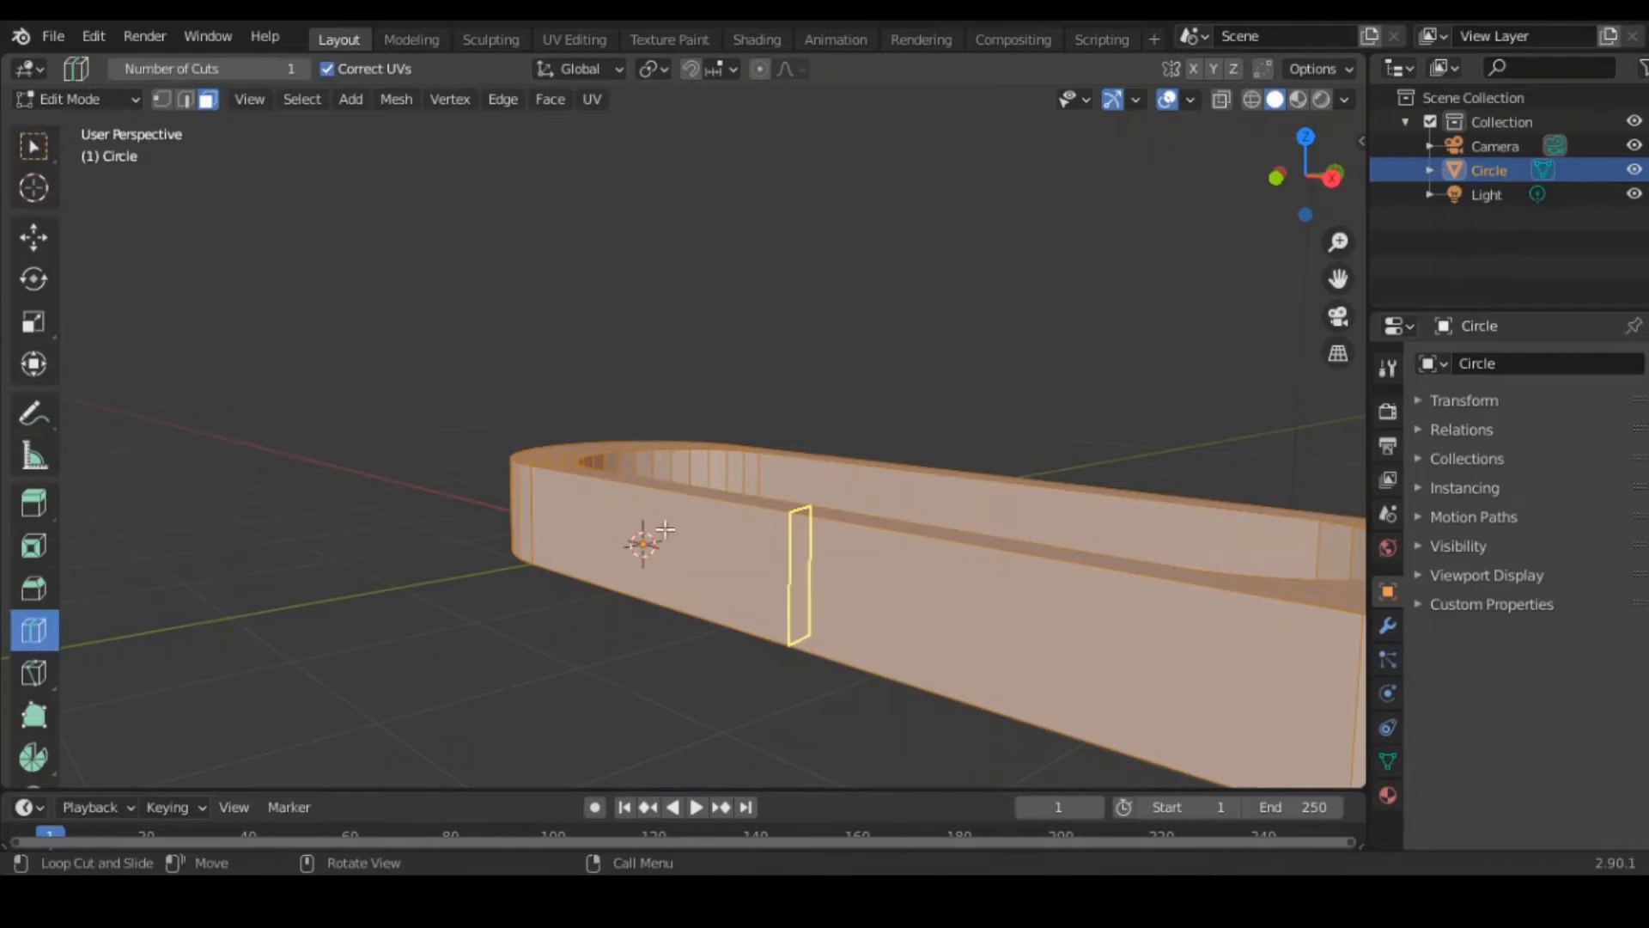
click(636, 538)
key(w)
Bevel all of the ring's edges by about 0.15 m with two segments and shade the object smooth.
key(a)
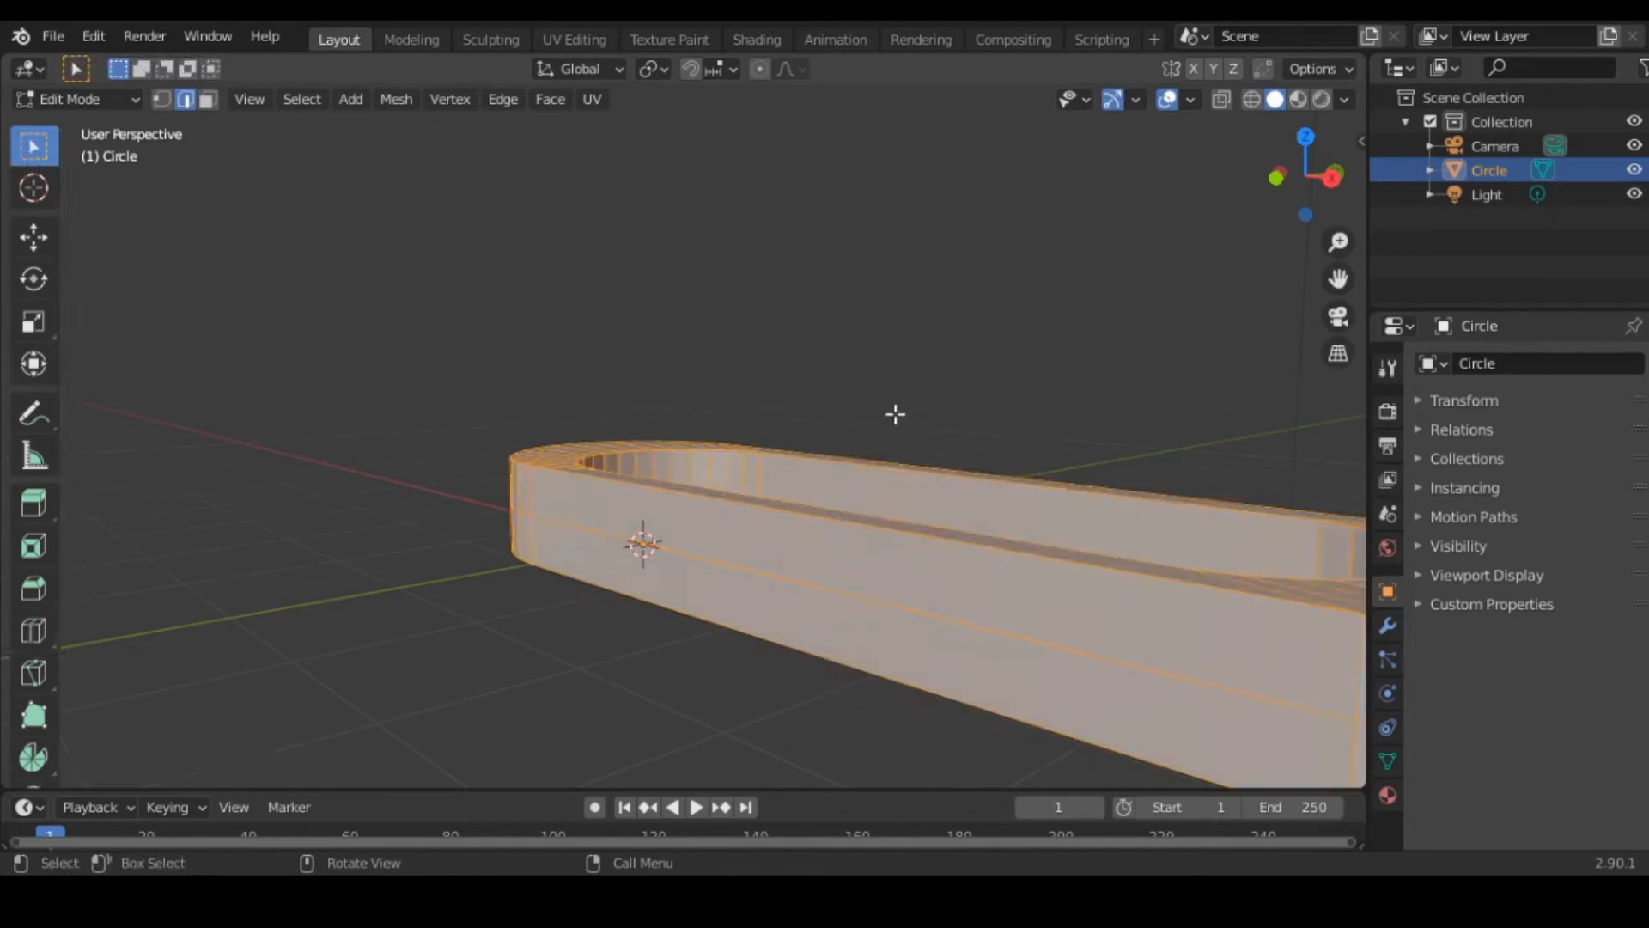
key(ctrl+b)
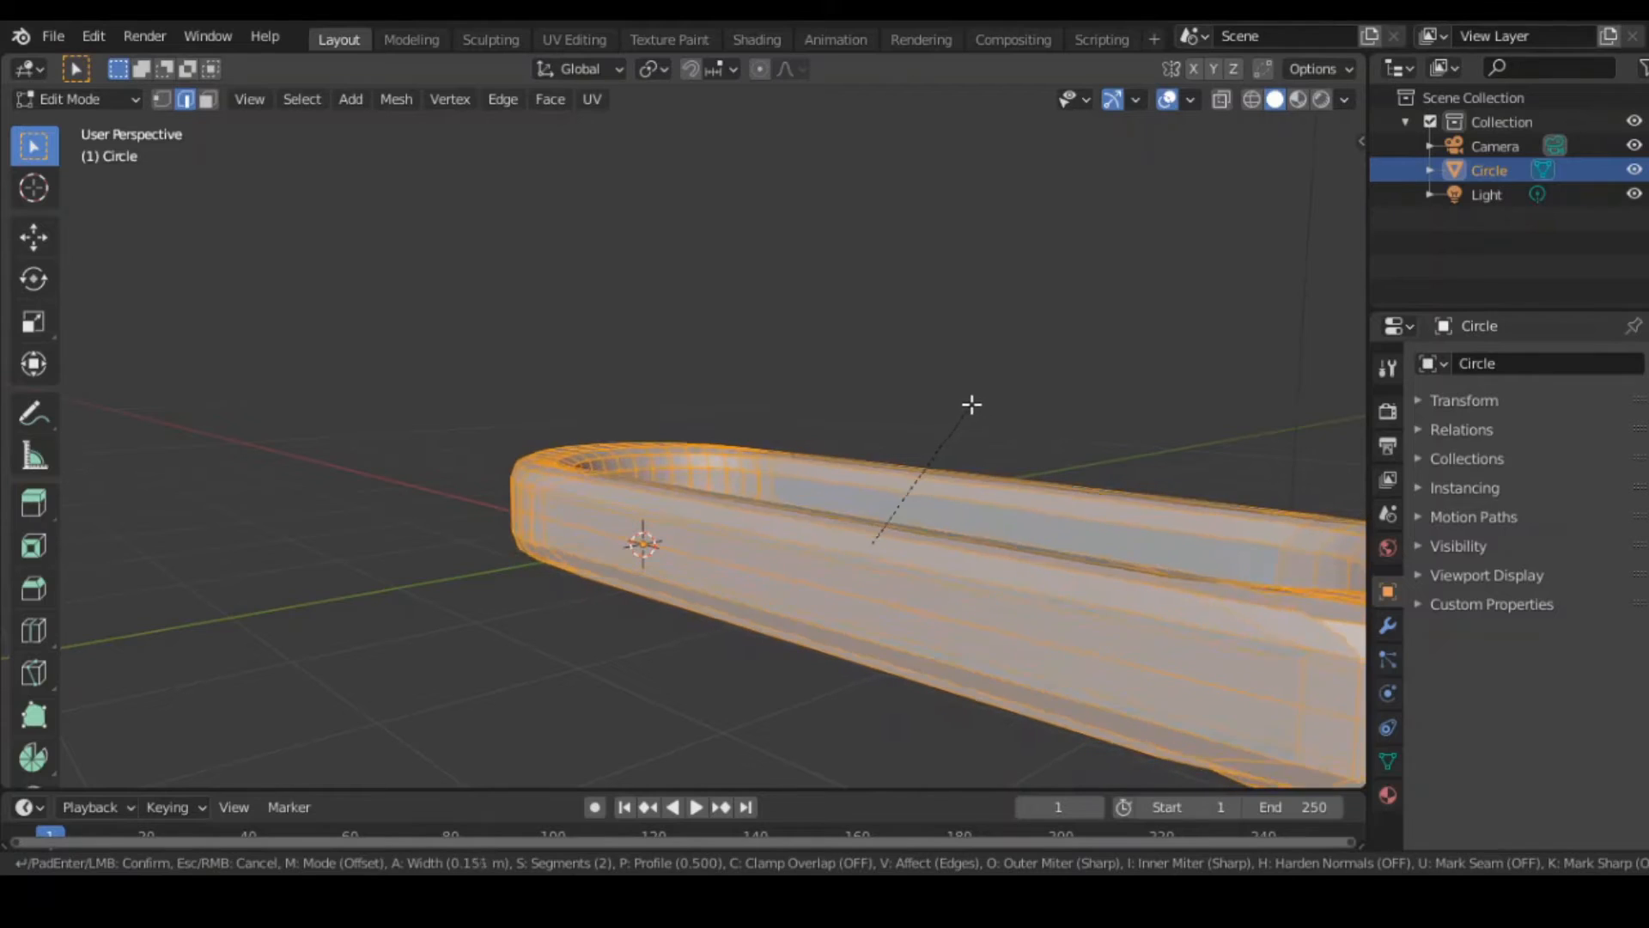
click(964, 406)
key(Tab)
middle_drag(965, 406, 828, 434)
right_click(828, 433)
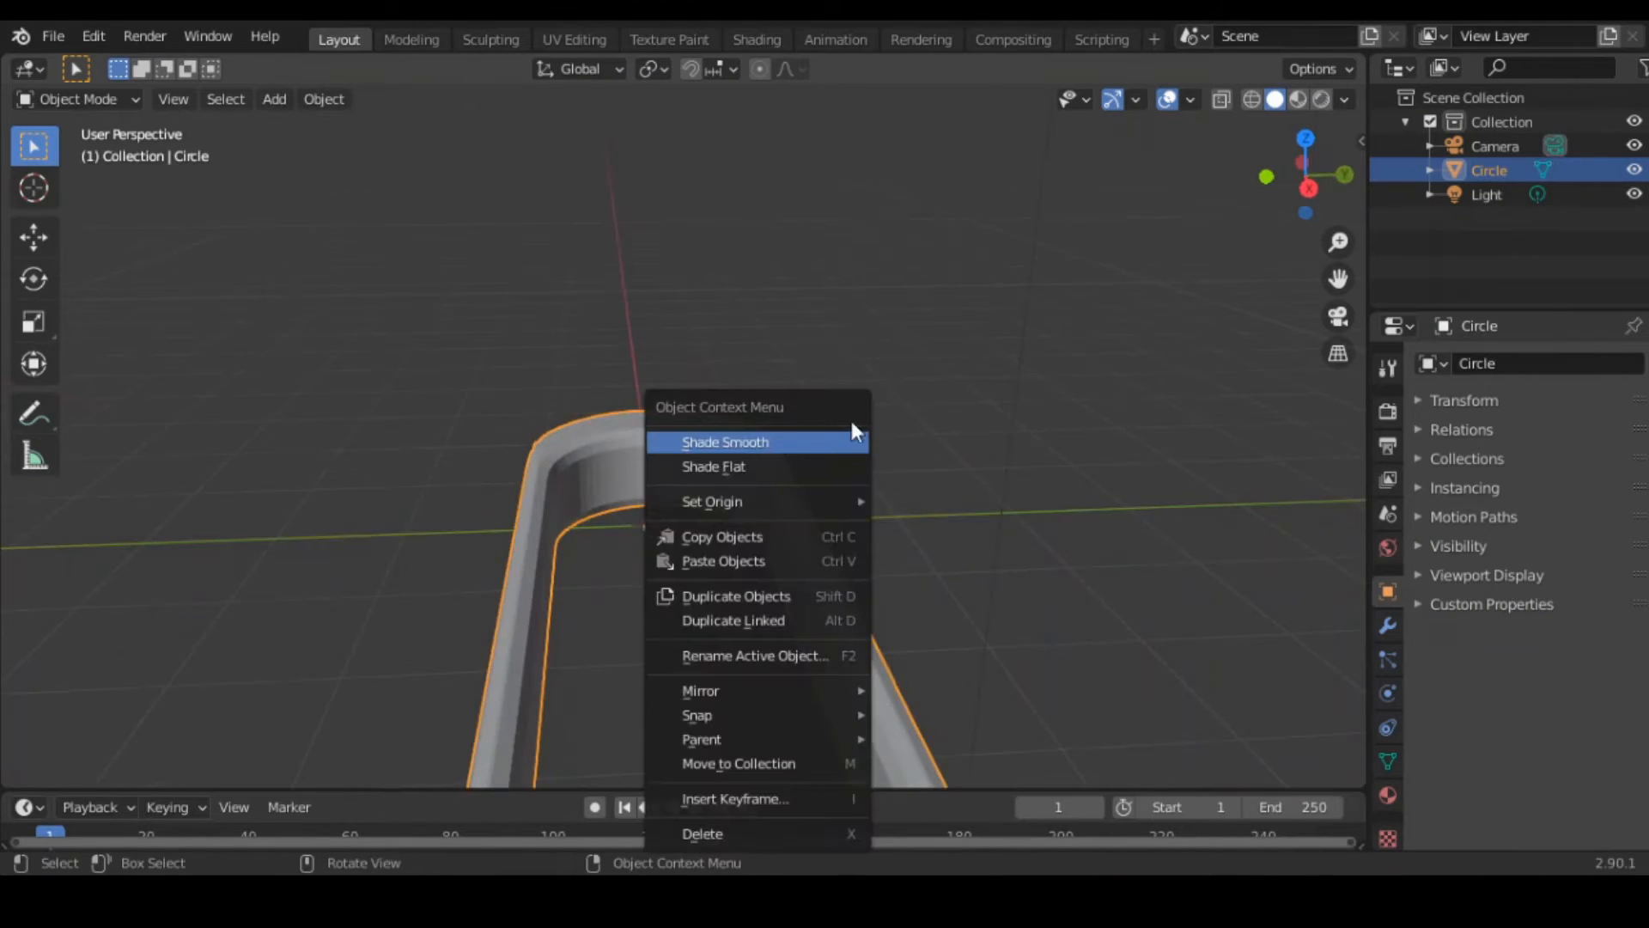
click(852, 426)
Add a Bevel modifier and a Subdivision Surface modifier to the ring.
click(1387, 625)
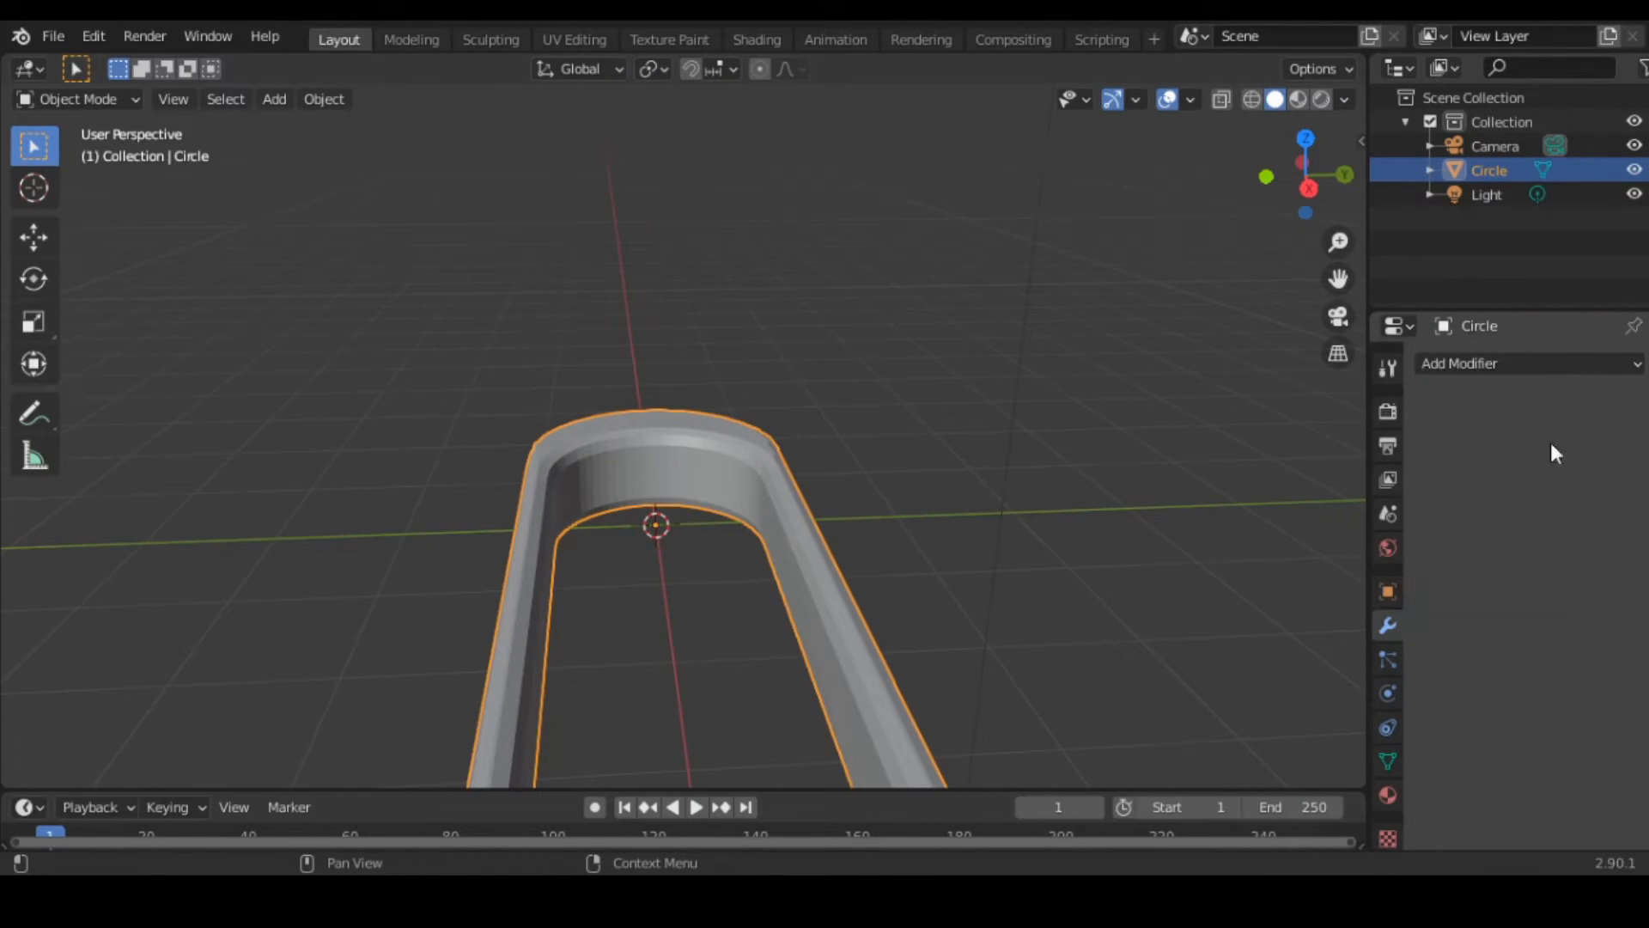
click(1605, 365)
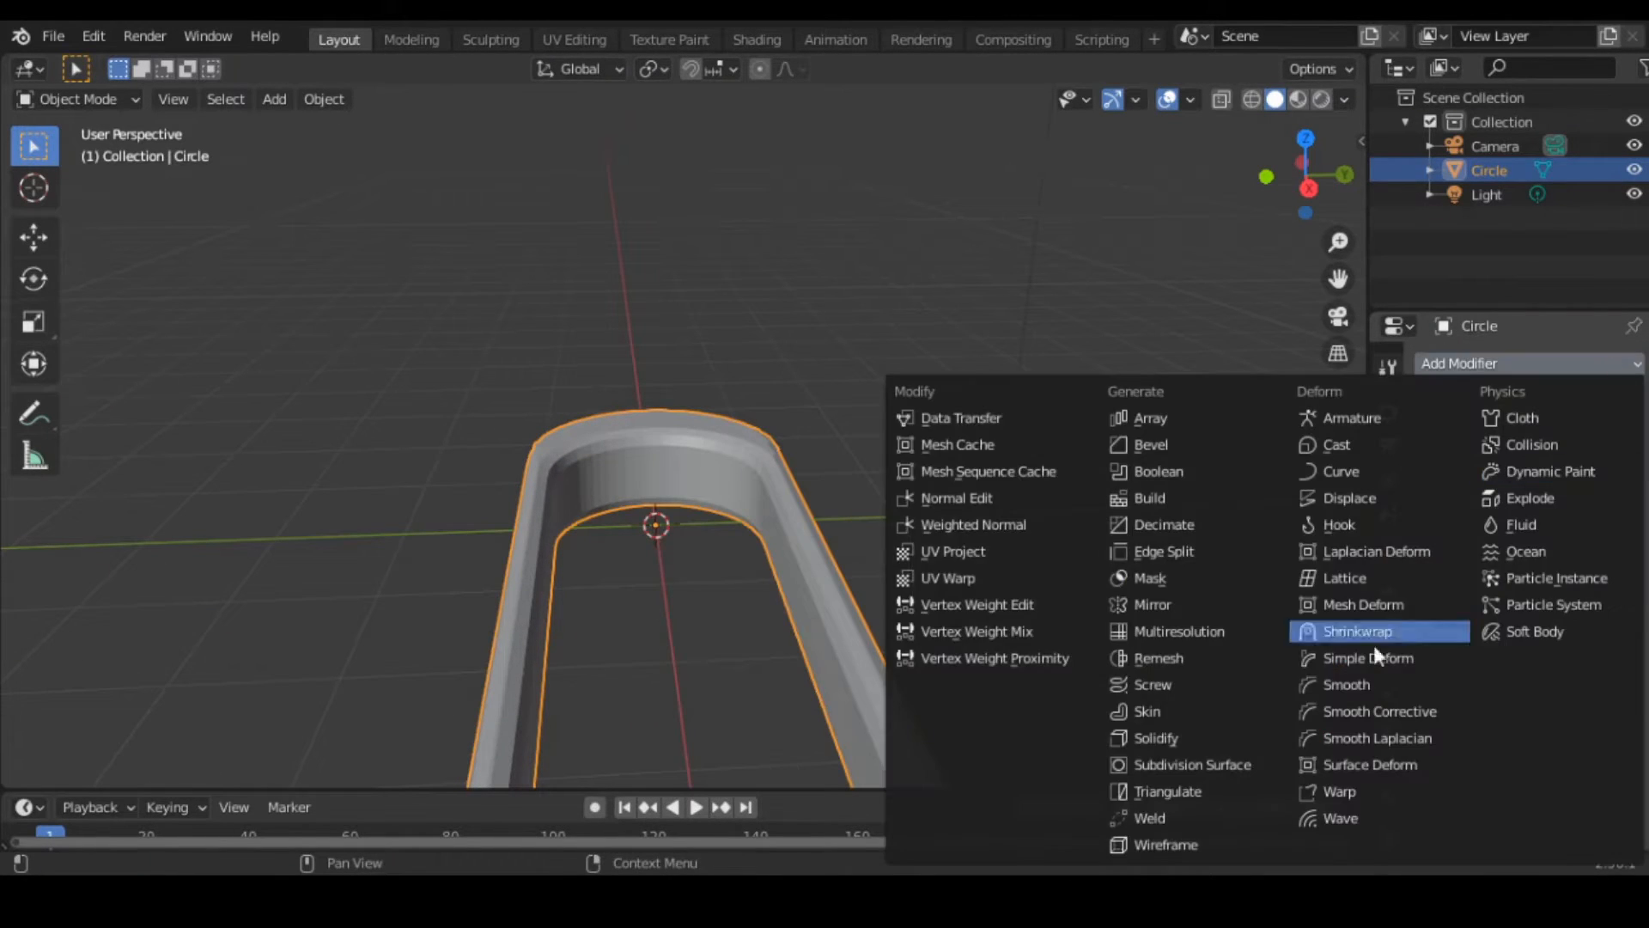
click(1189, 450)
click(1595, 360)
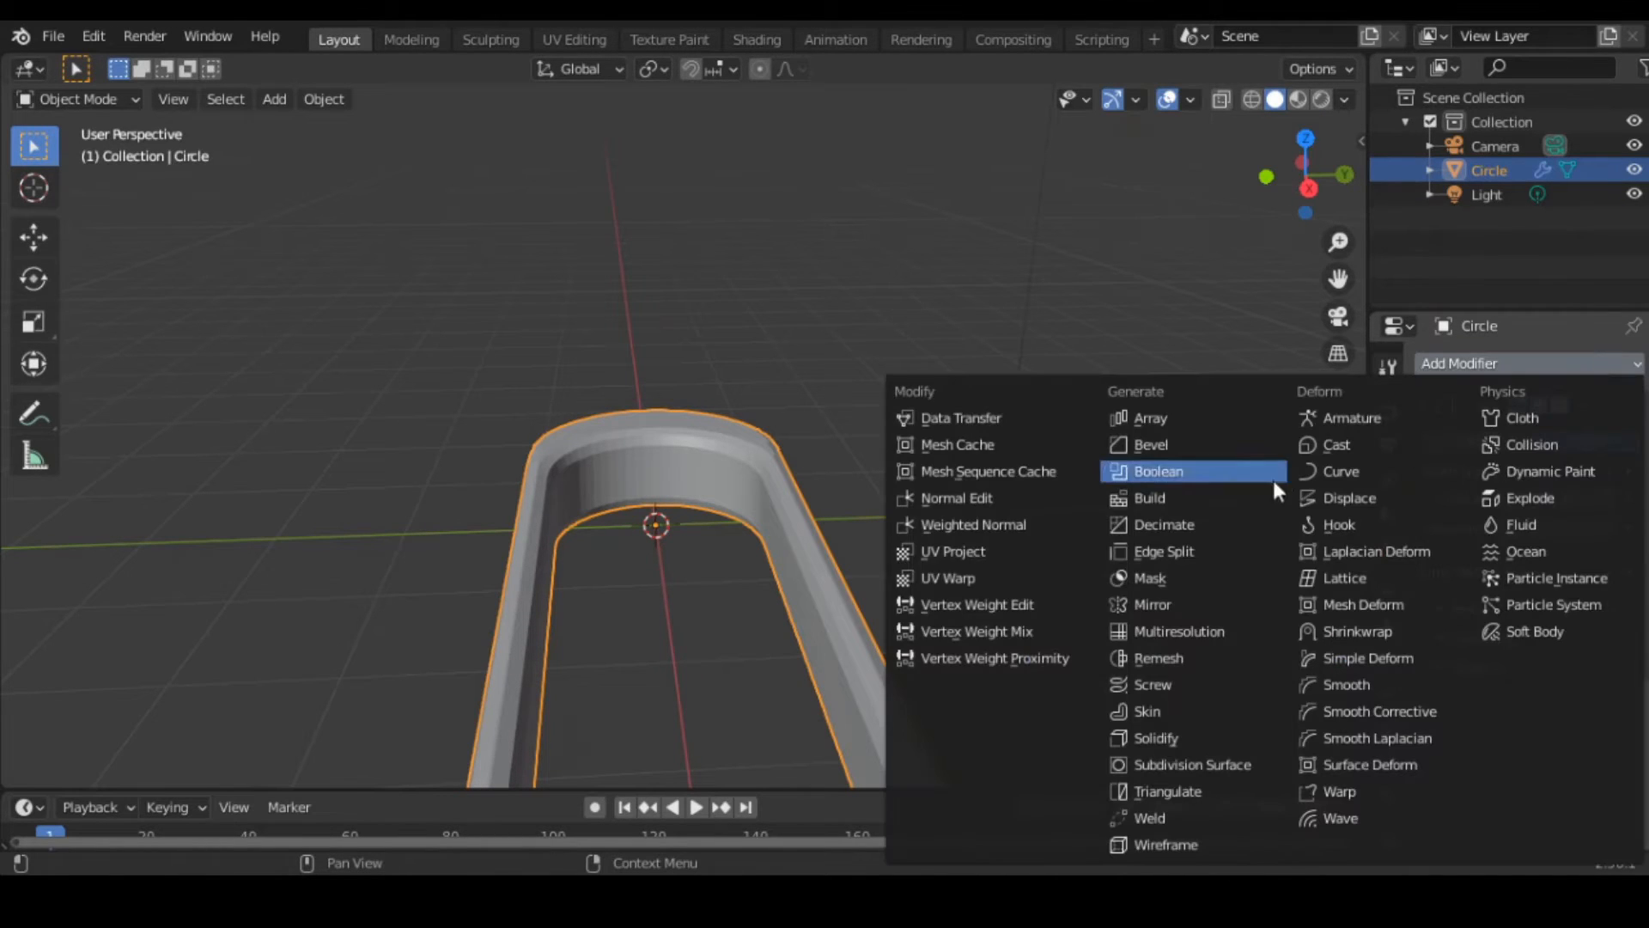
click(1194, 764)
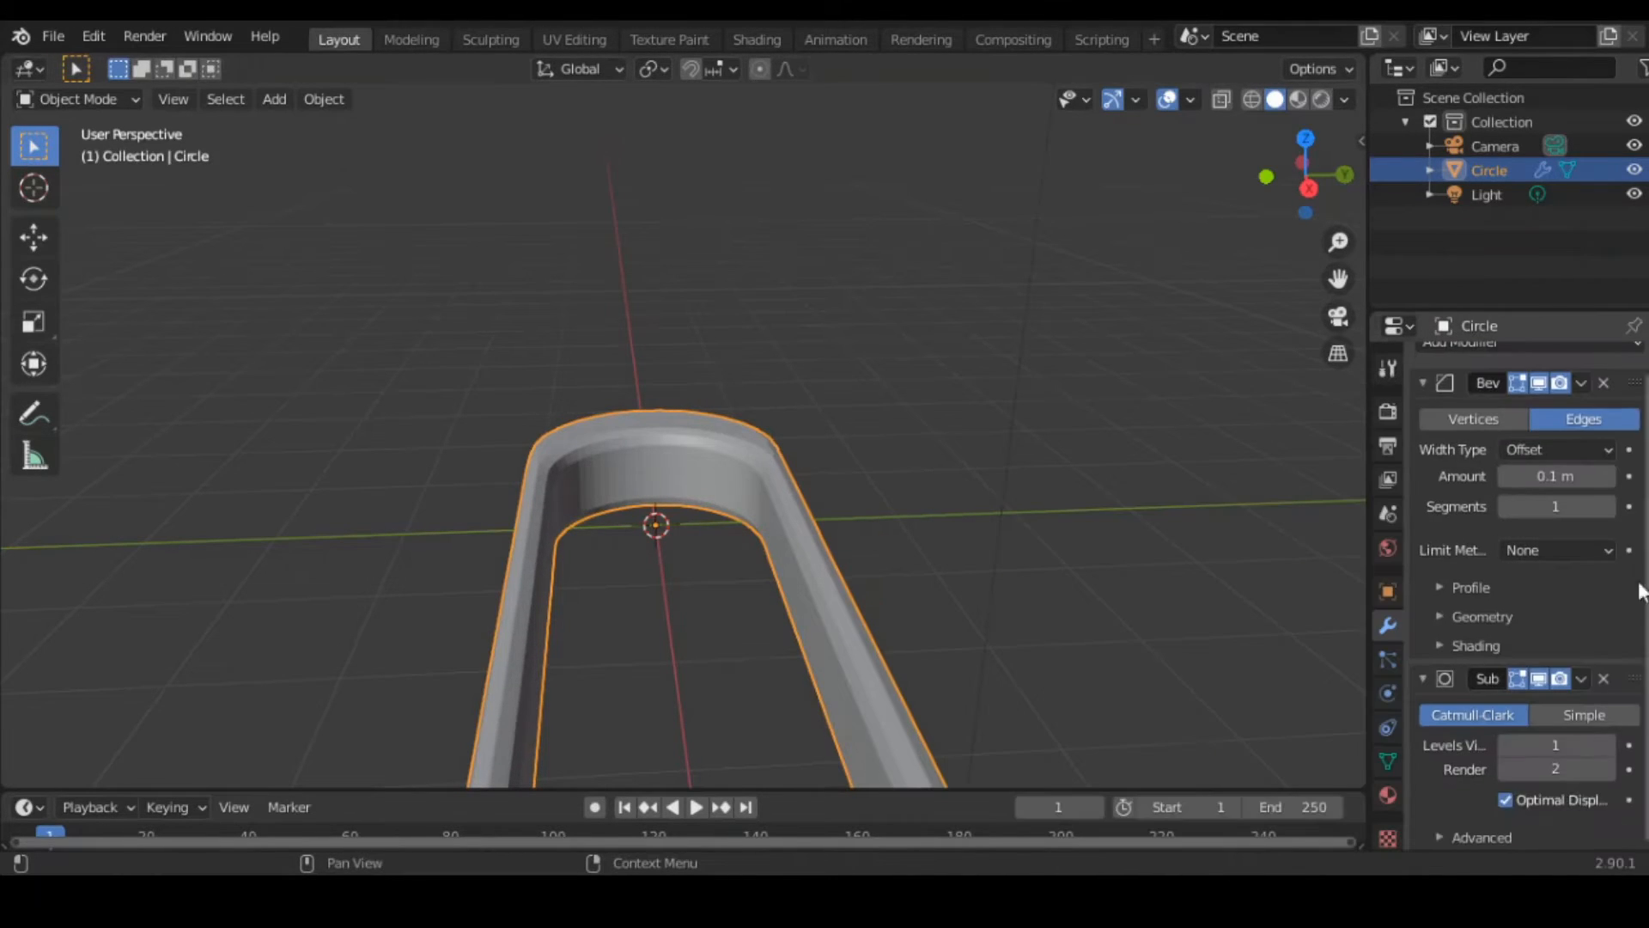
Set the subdivision's viewport and render levels to 3 and apply smooth shading to the ring.
click(1600, 745)
click(1600, 745)
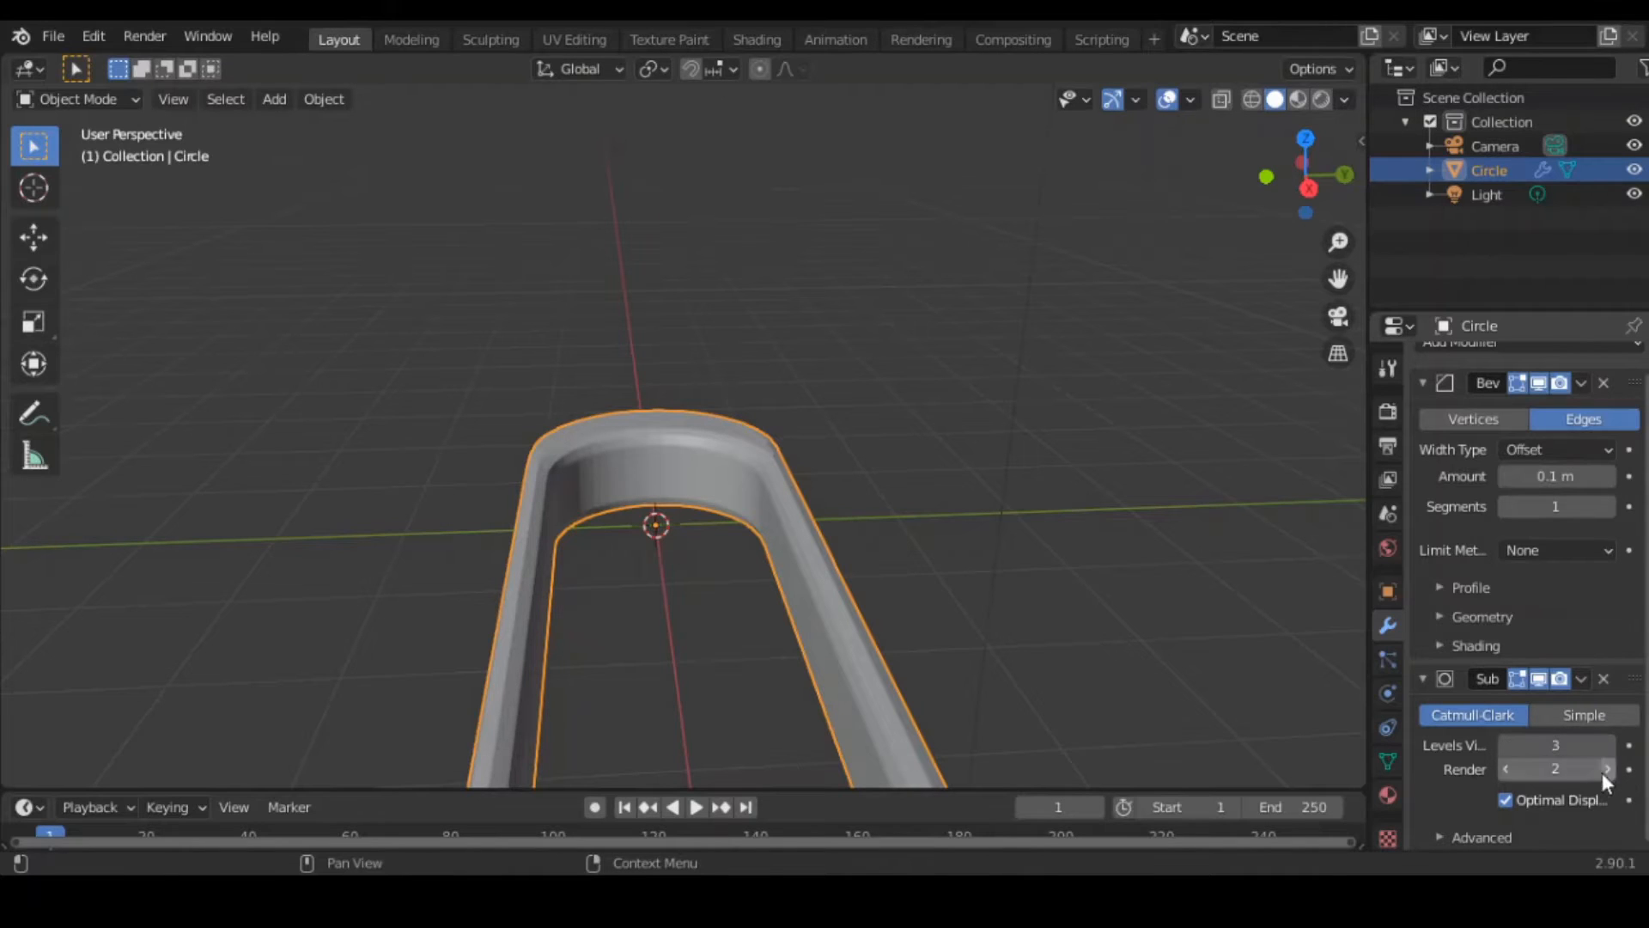
click(1604, 774)
middle_drag(1137, 720, 1018, 558)
right_click(1017, 559)
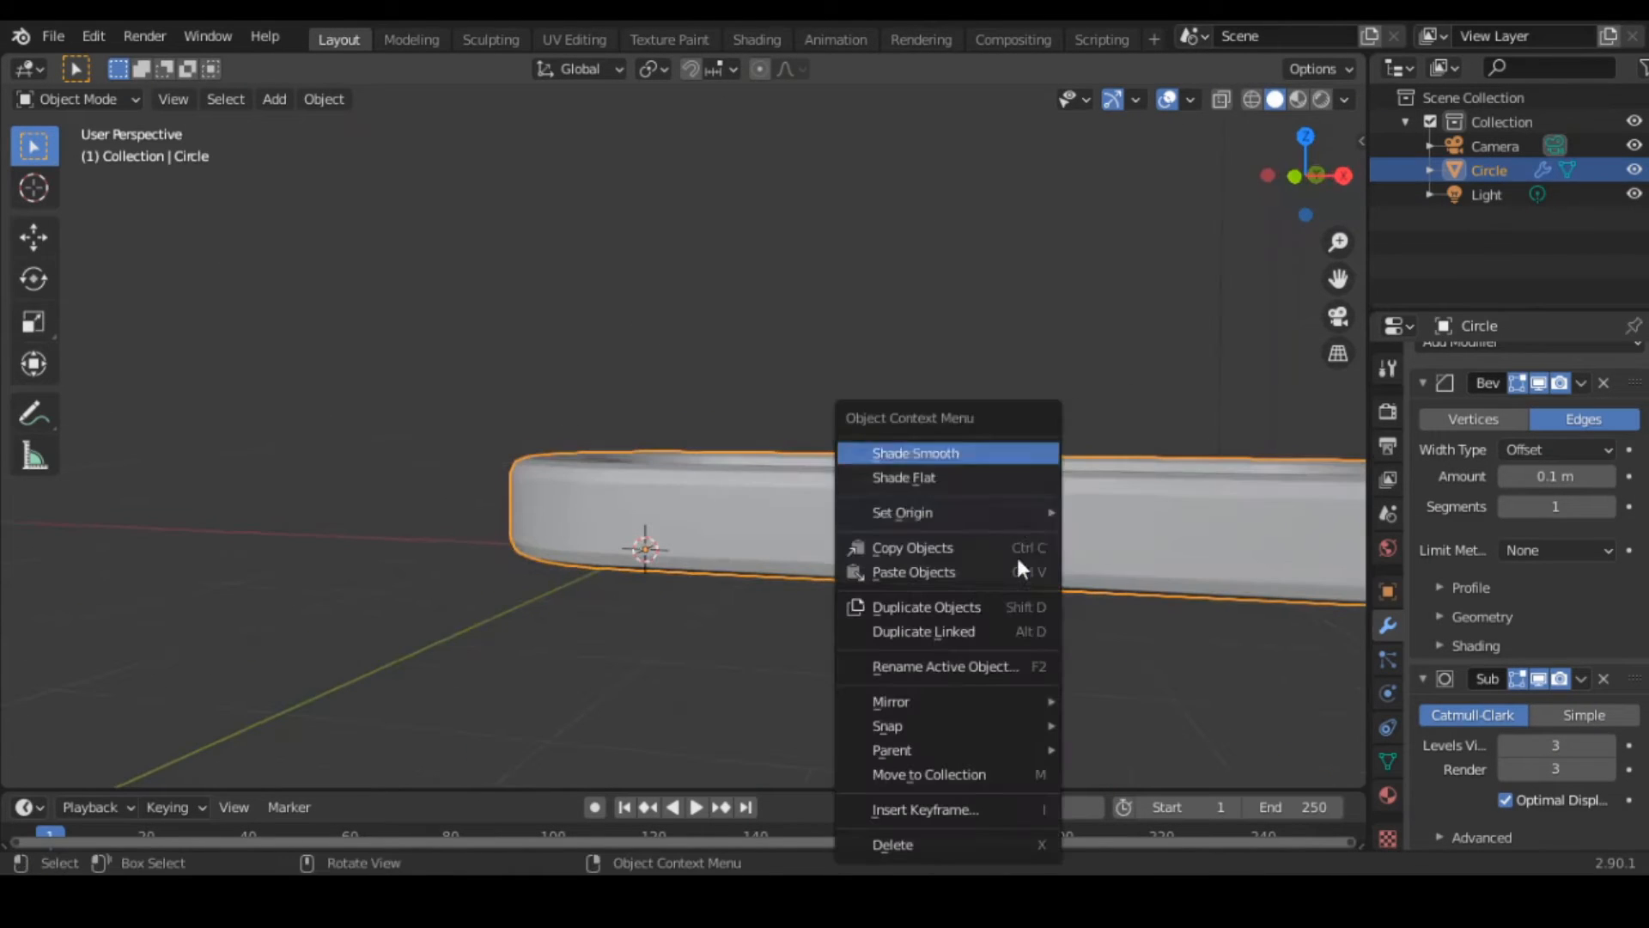
click(1018, 456)
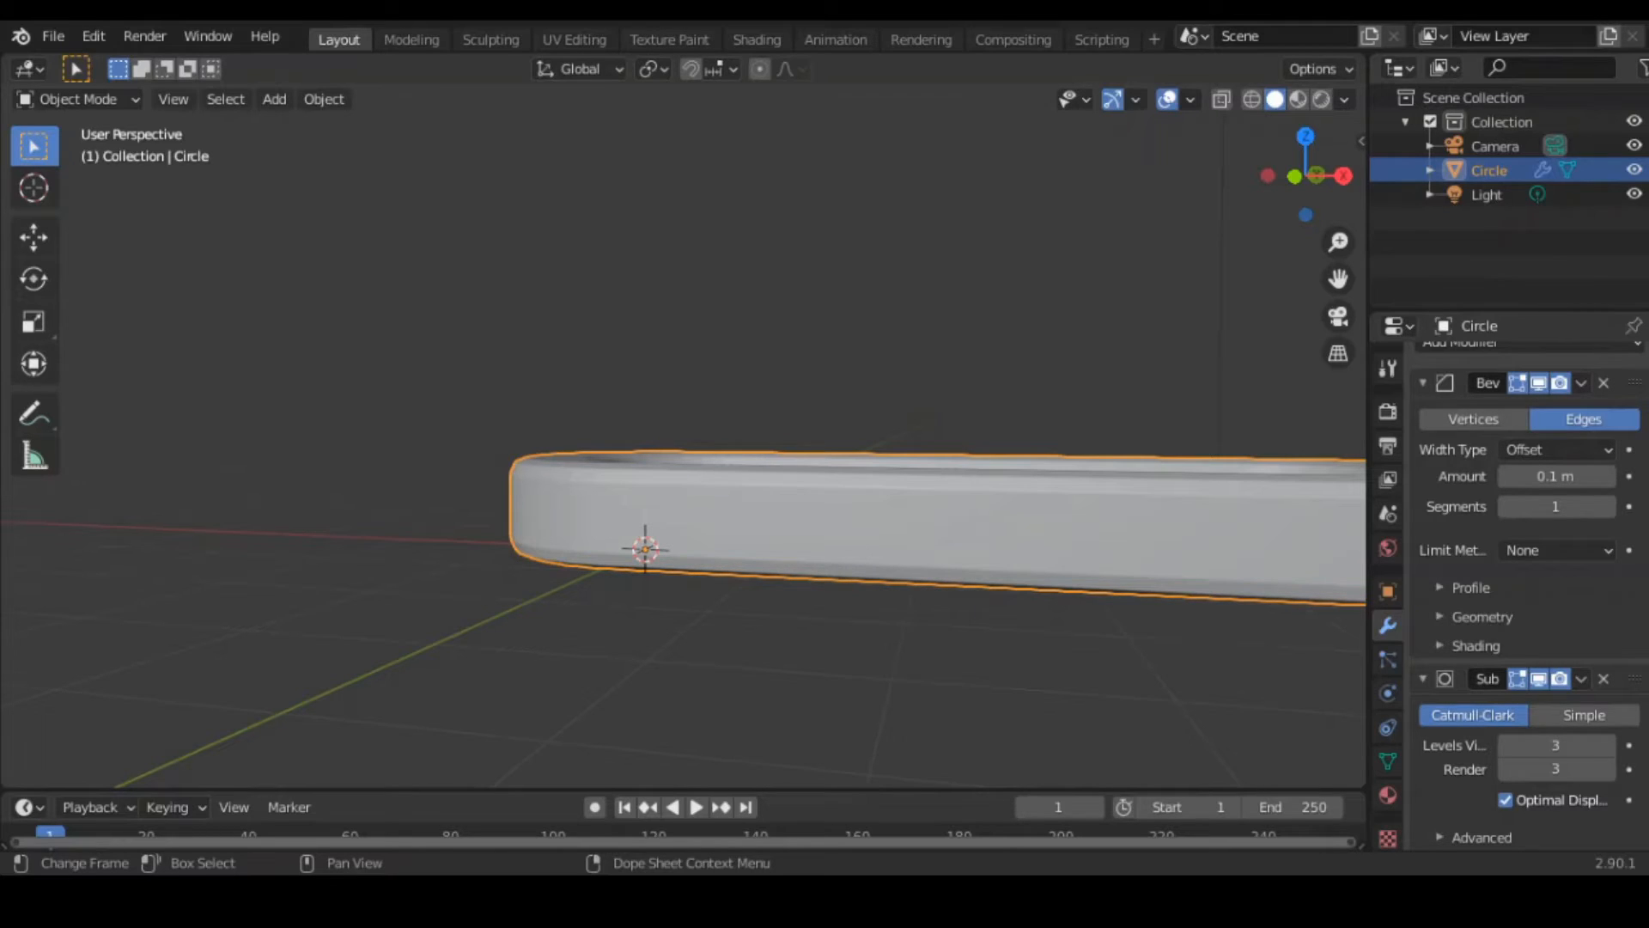
Deselect the ring and add a plain axes empty at the world origin.
middle_drag(761, 586, 920, 689)
click(919, 683)
scroll(1026, 653, down, 5)
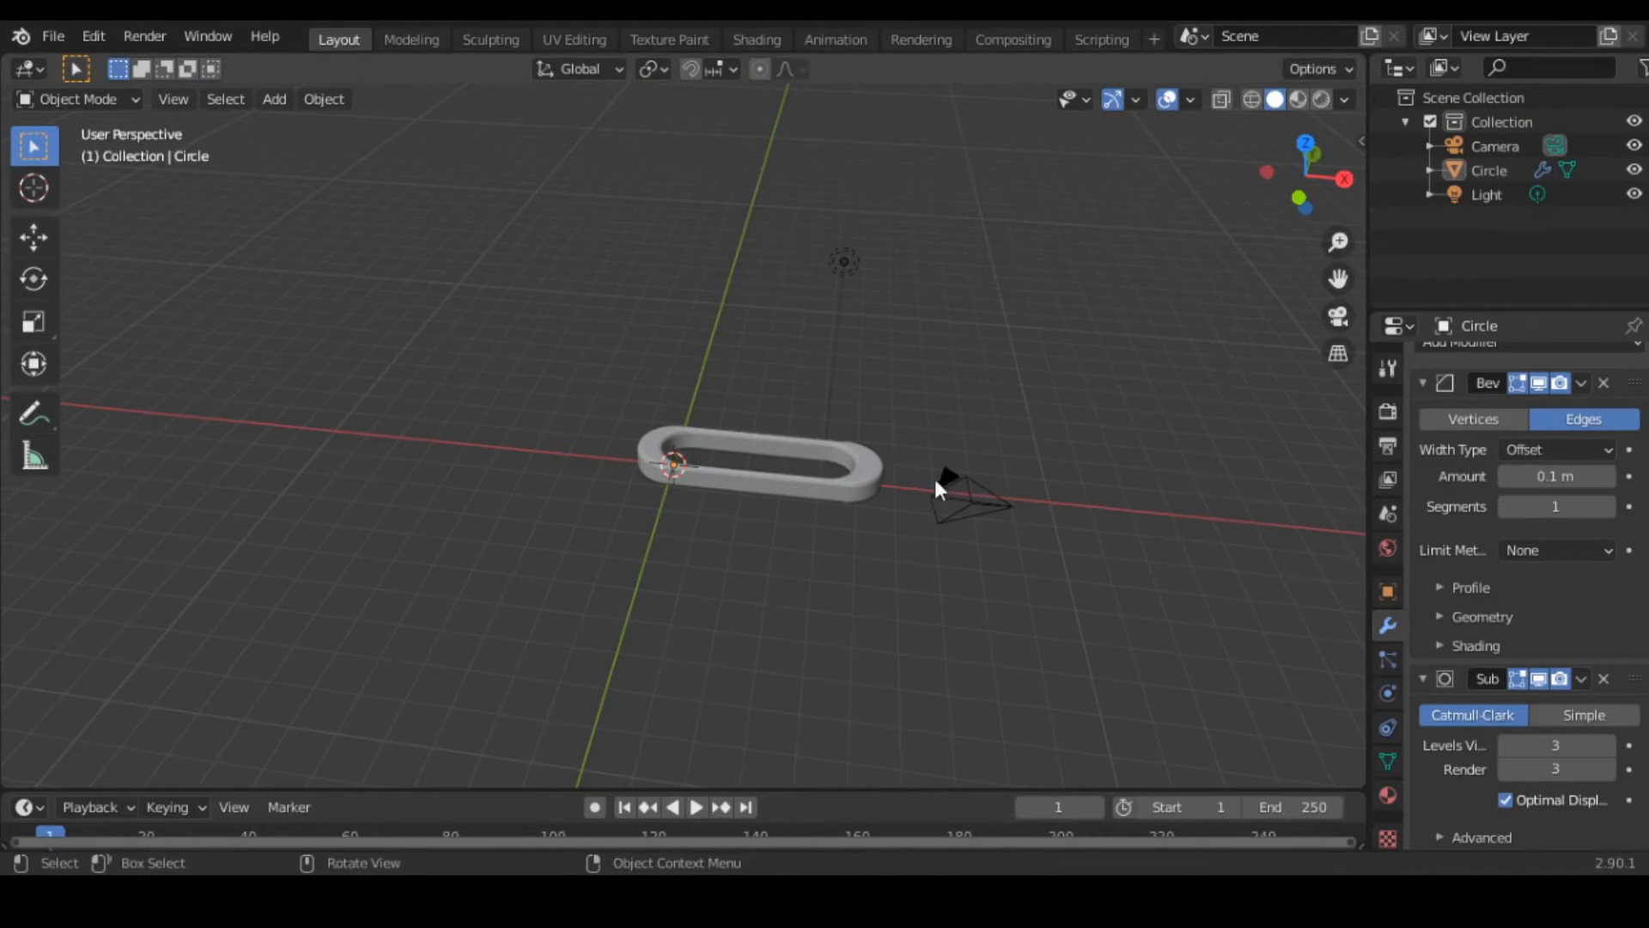
middle_drag(935, 478, 935, 423)
scroll(929, 409, up, 3)
key(shift+a)
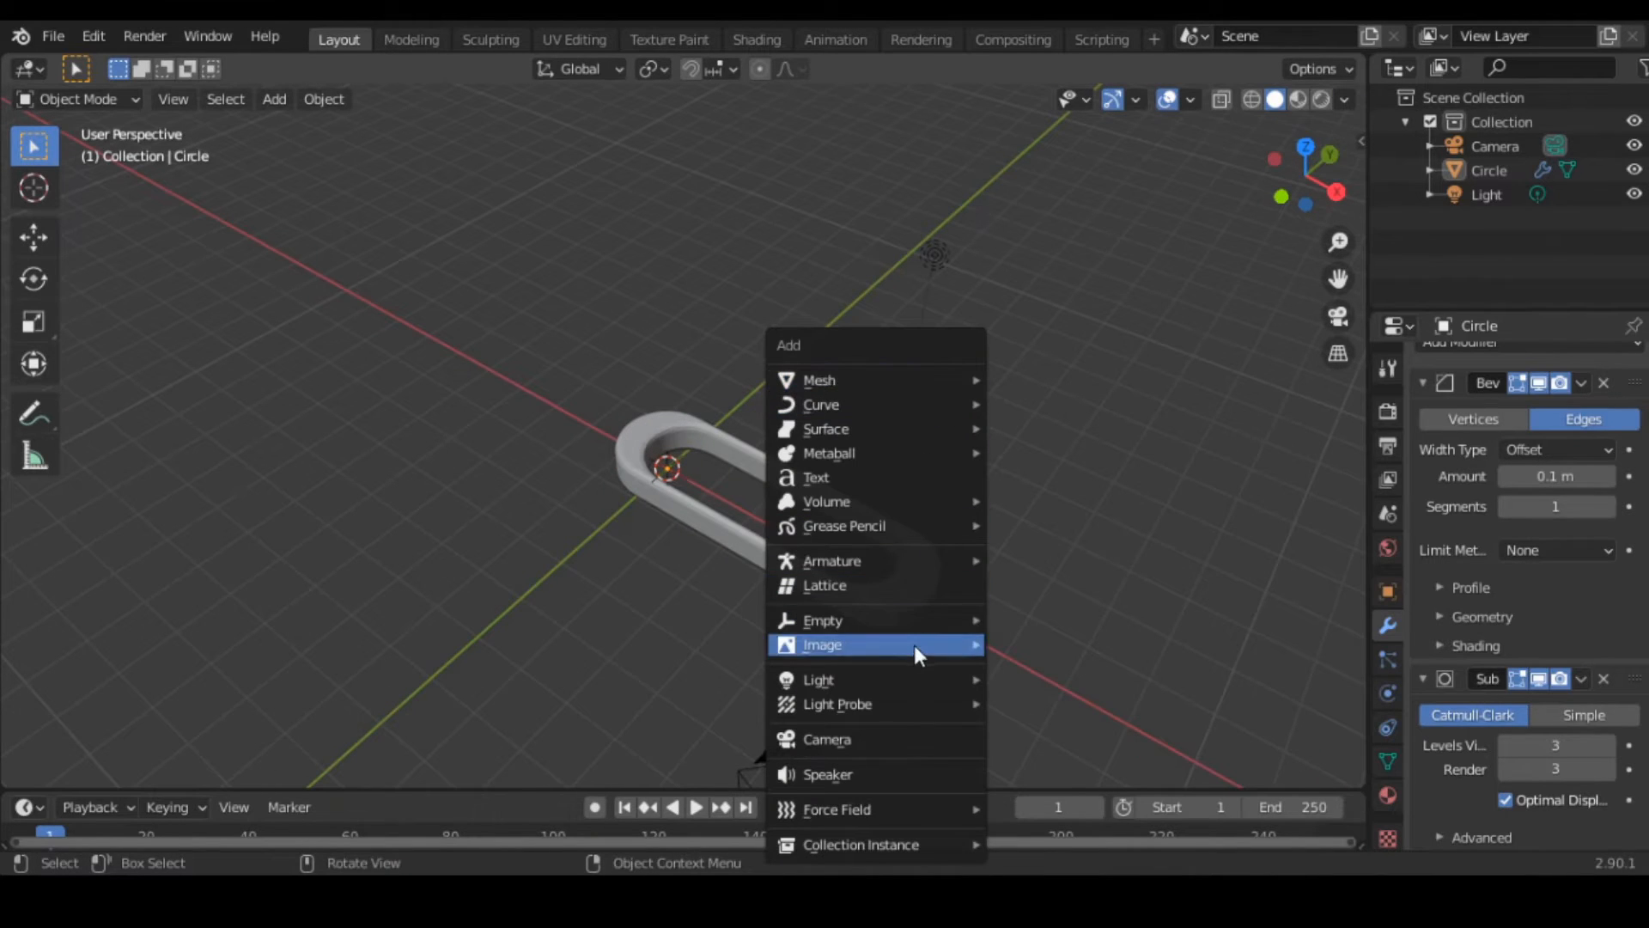
mouse_move(919, 620)
click(1033, 621)
middle_drag(1002, 604, 1074, 507)
Add an Array modifier to the ring and set its fit type to Fit Curve.
click(868, 456)
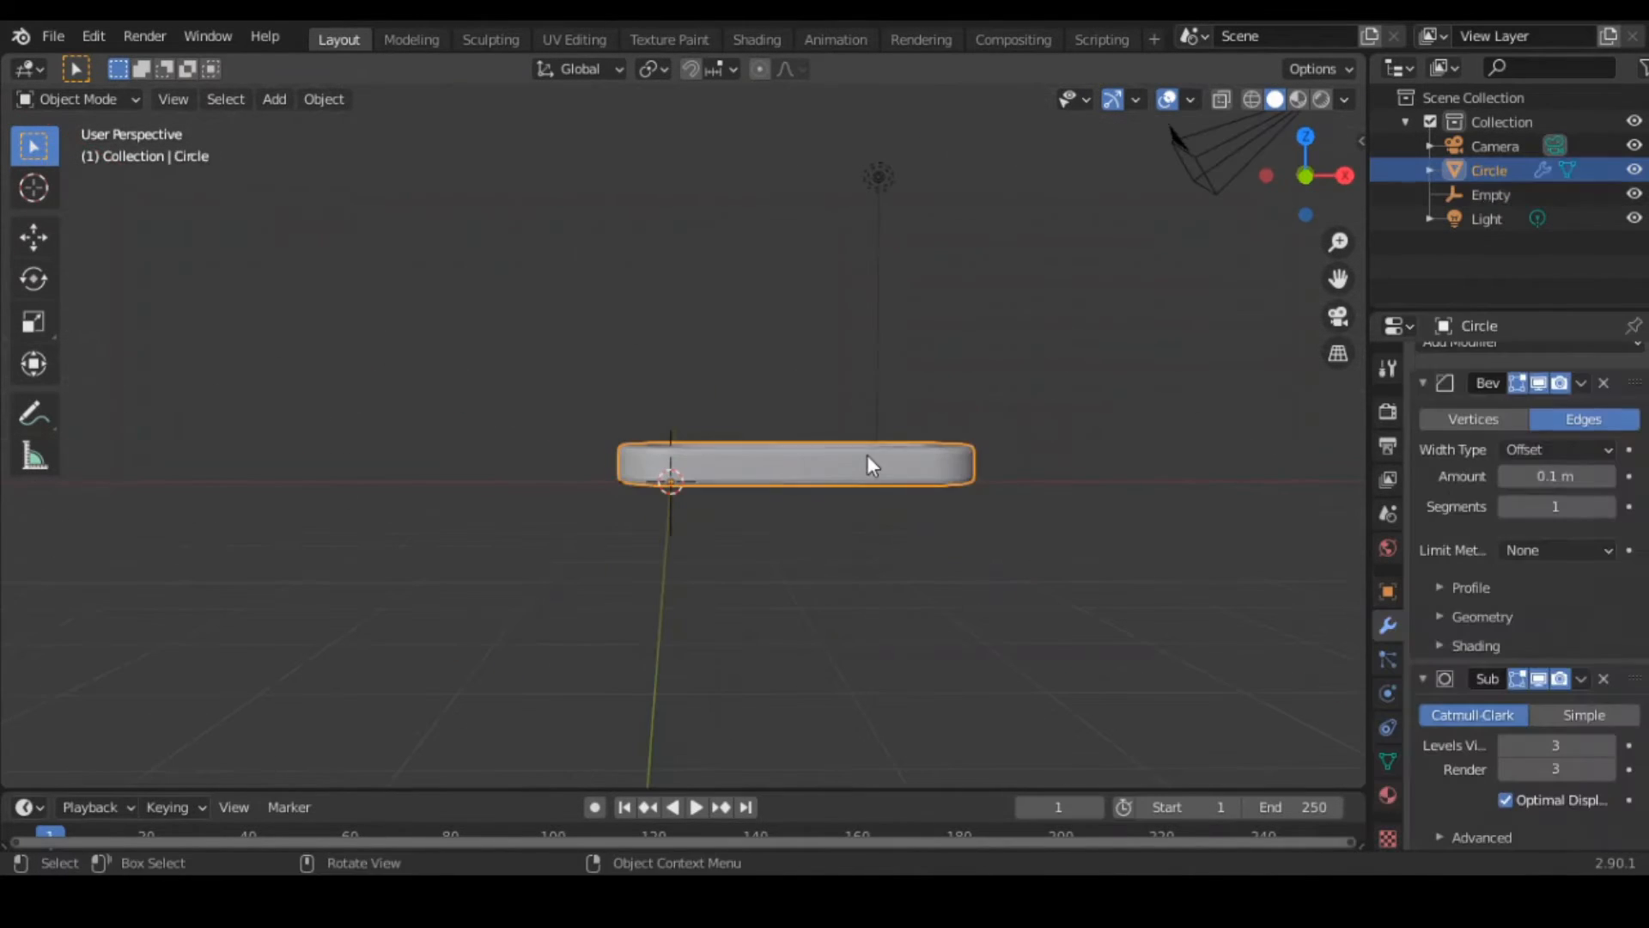
middle_drag(996, 651, 957, 699)
scroll(957, 700, up, 2)
scroll(1541, 461, up, 2)
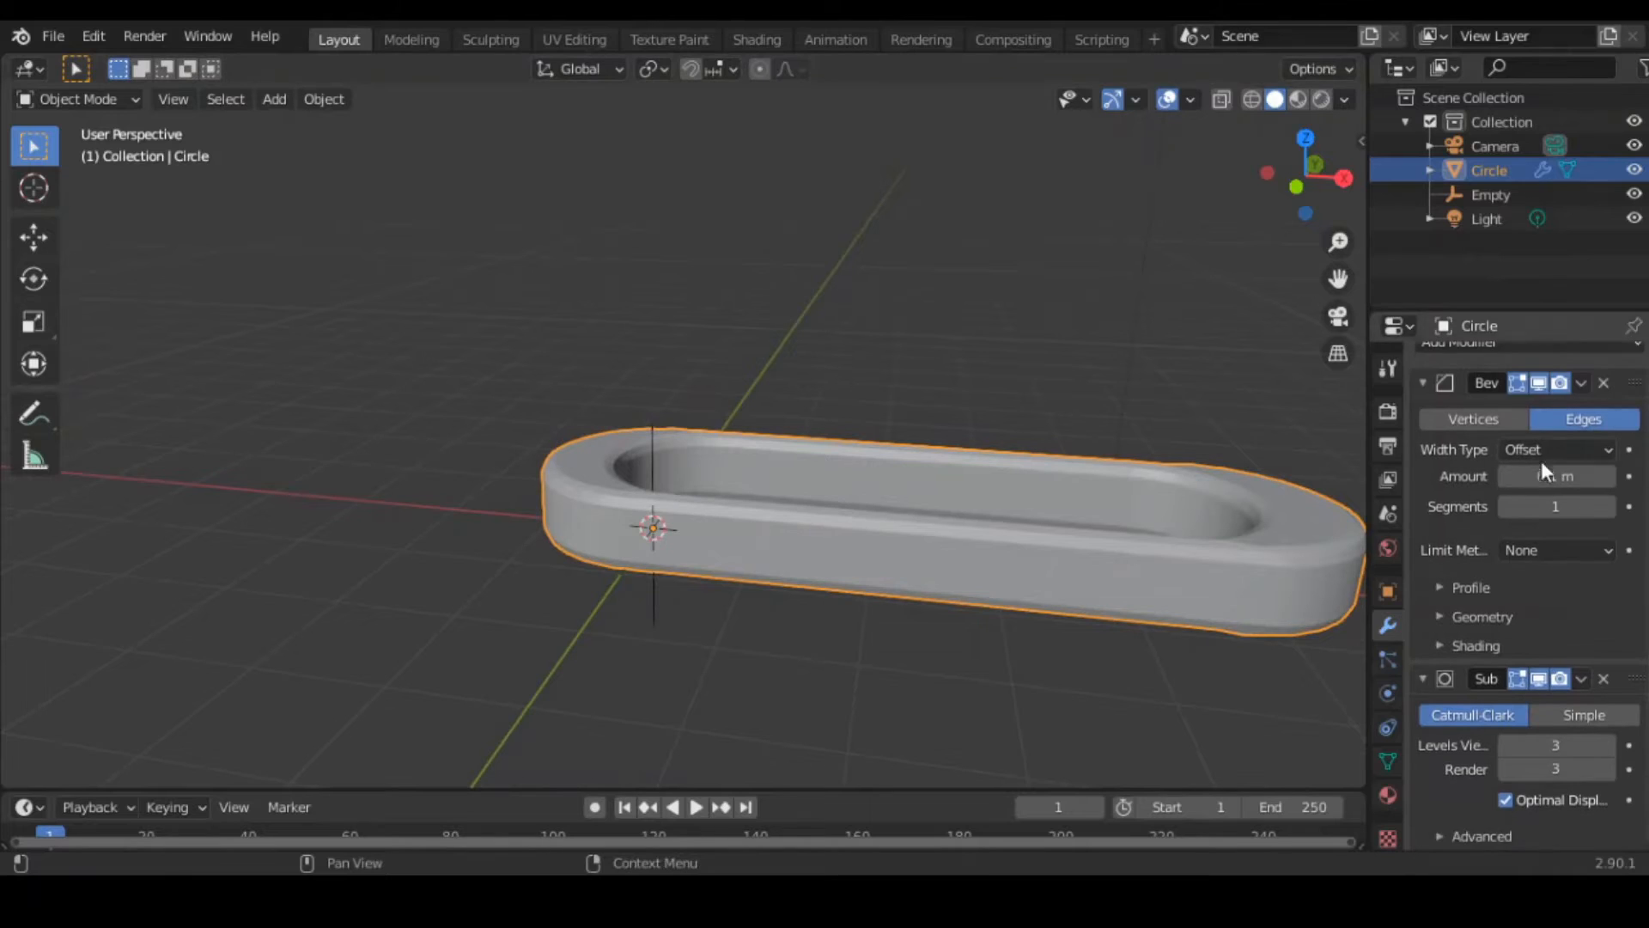
click(1528, 361)
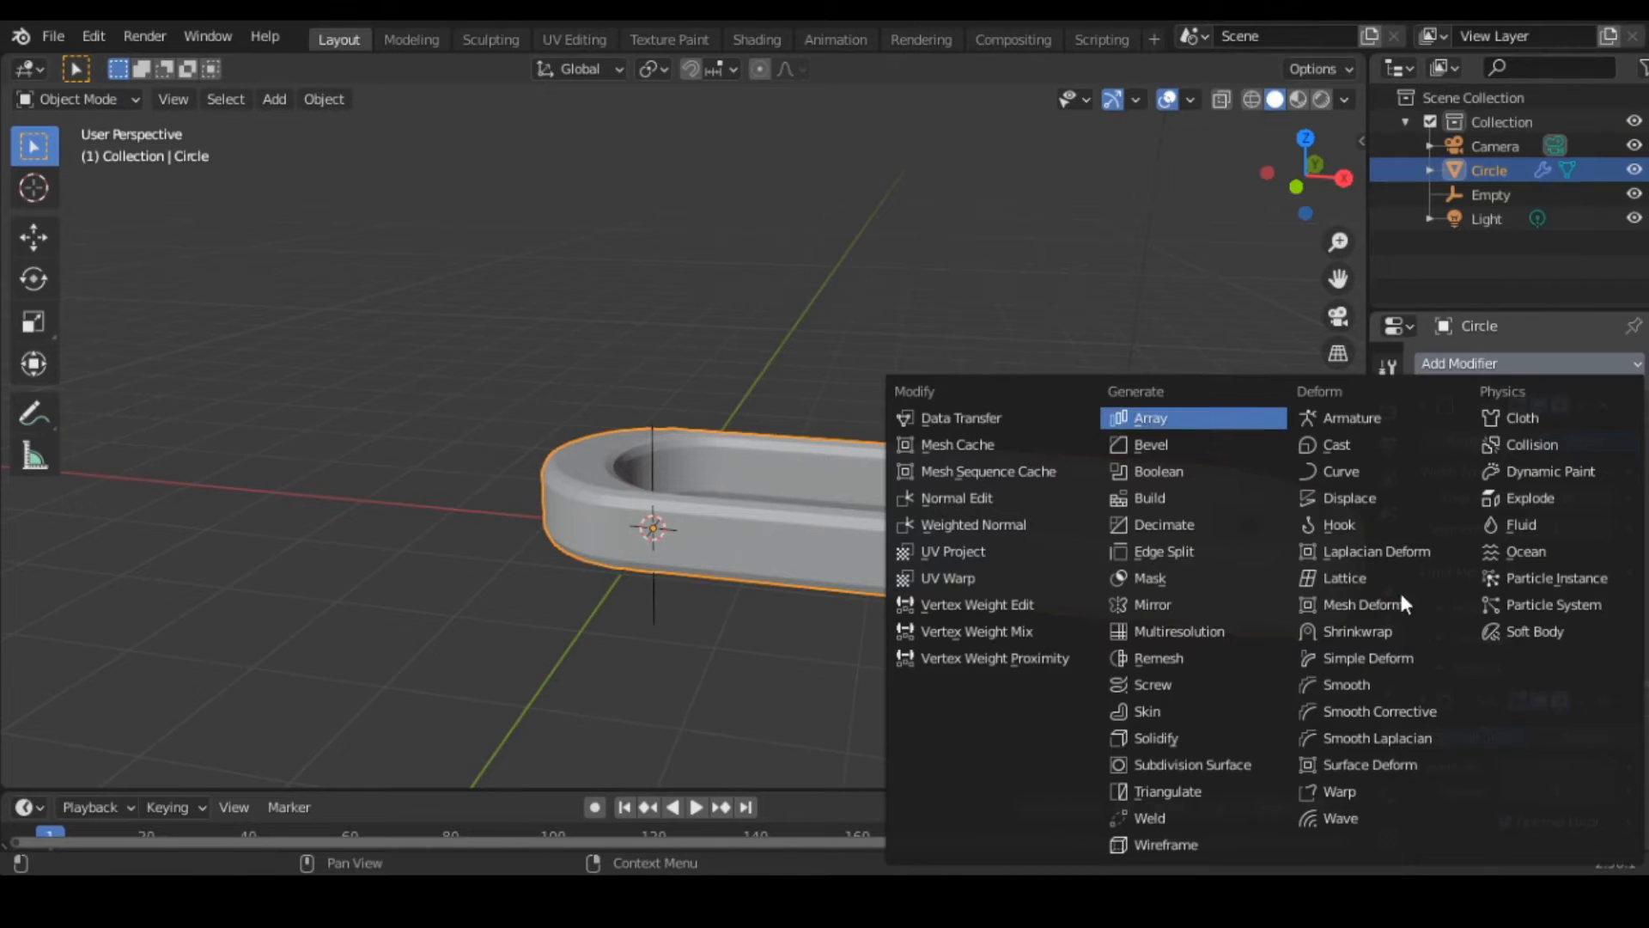
click(1151, 418)
scroll(1136, 455, down, 2)
scroll(1547, 602, down, 5)
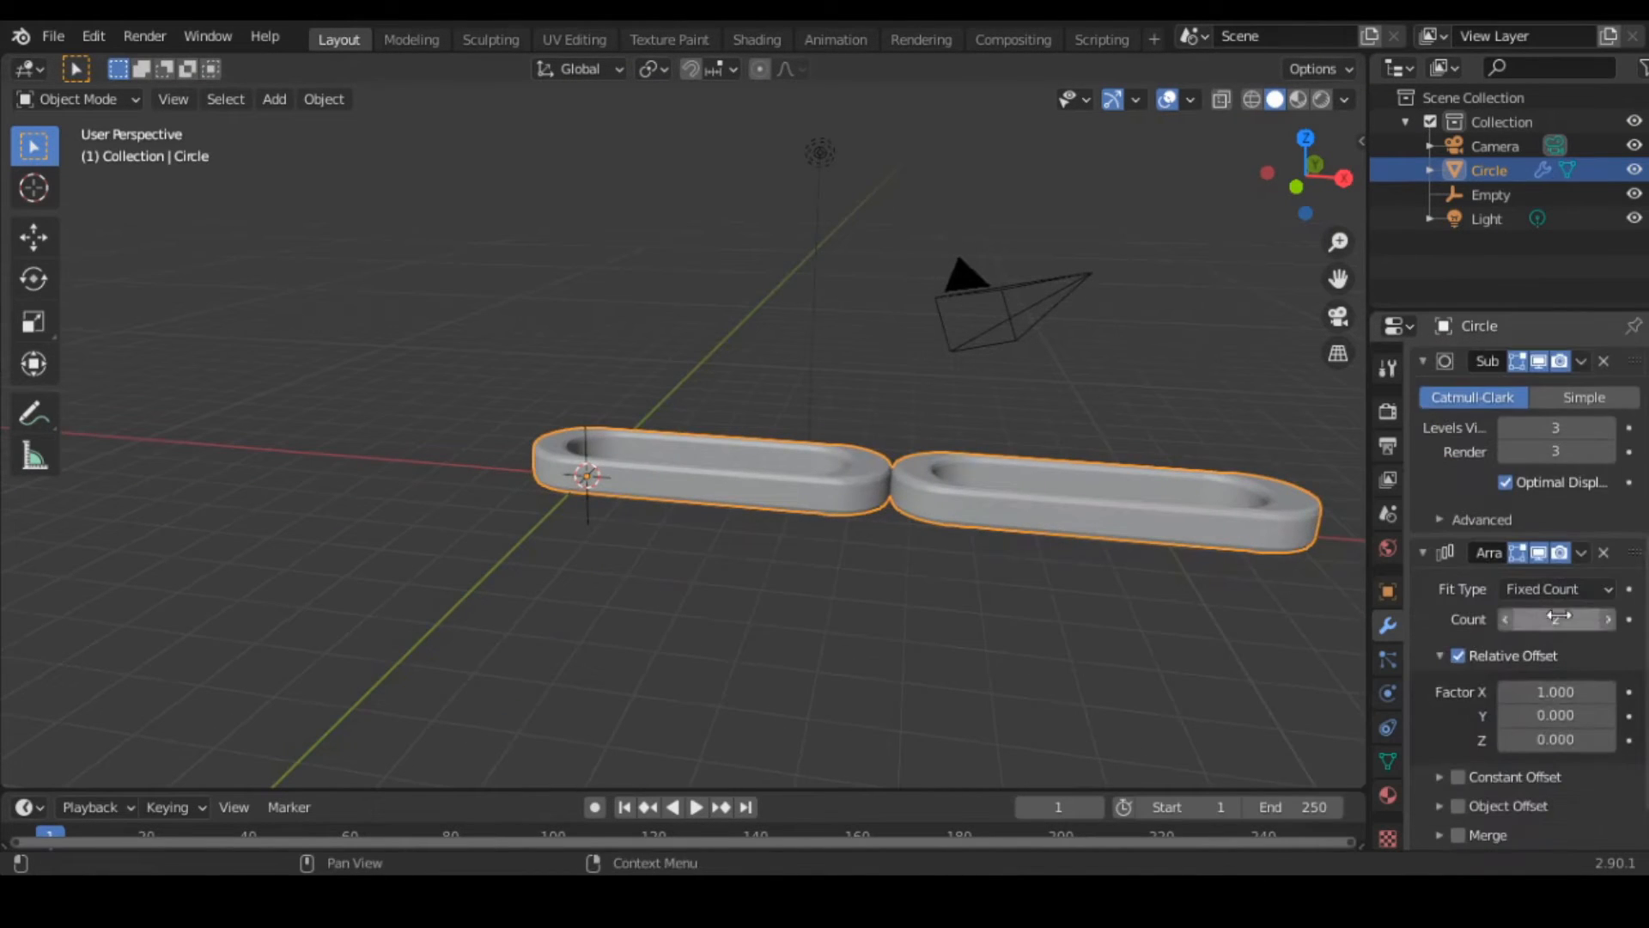
click(1565, 589)
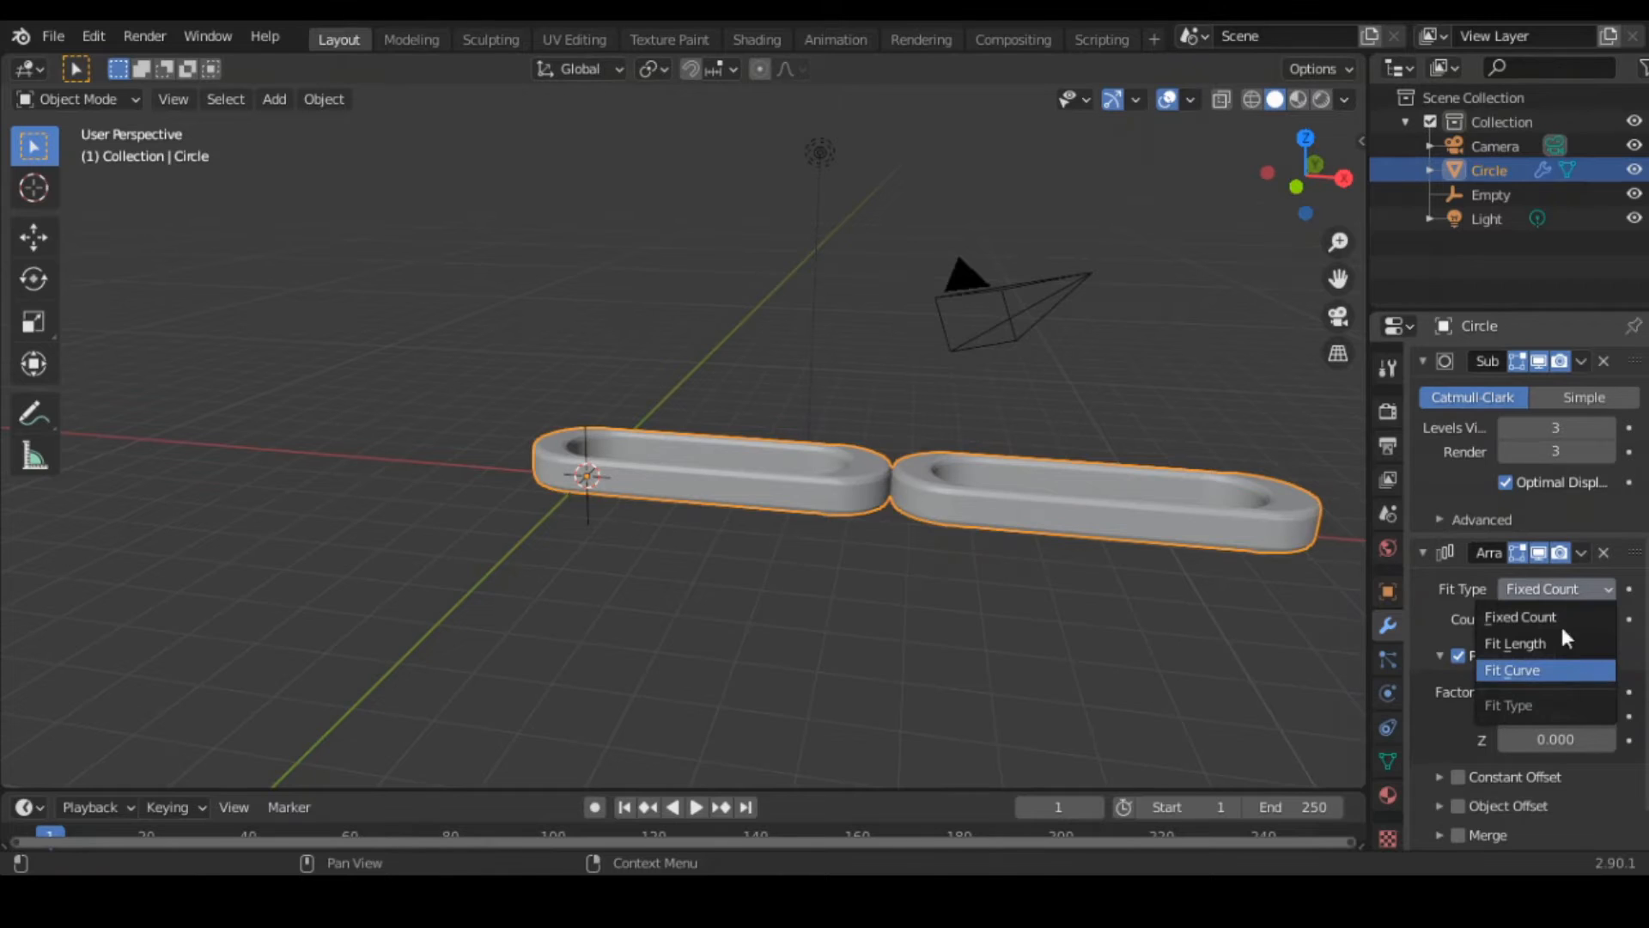
click(1565, 670)
Try to assign the empty as the Array modifier's curve object.
middle_drag(1362, 623, 1336, 619)
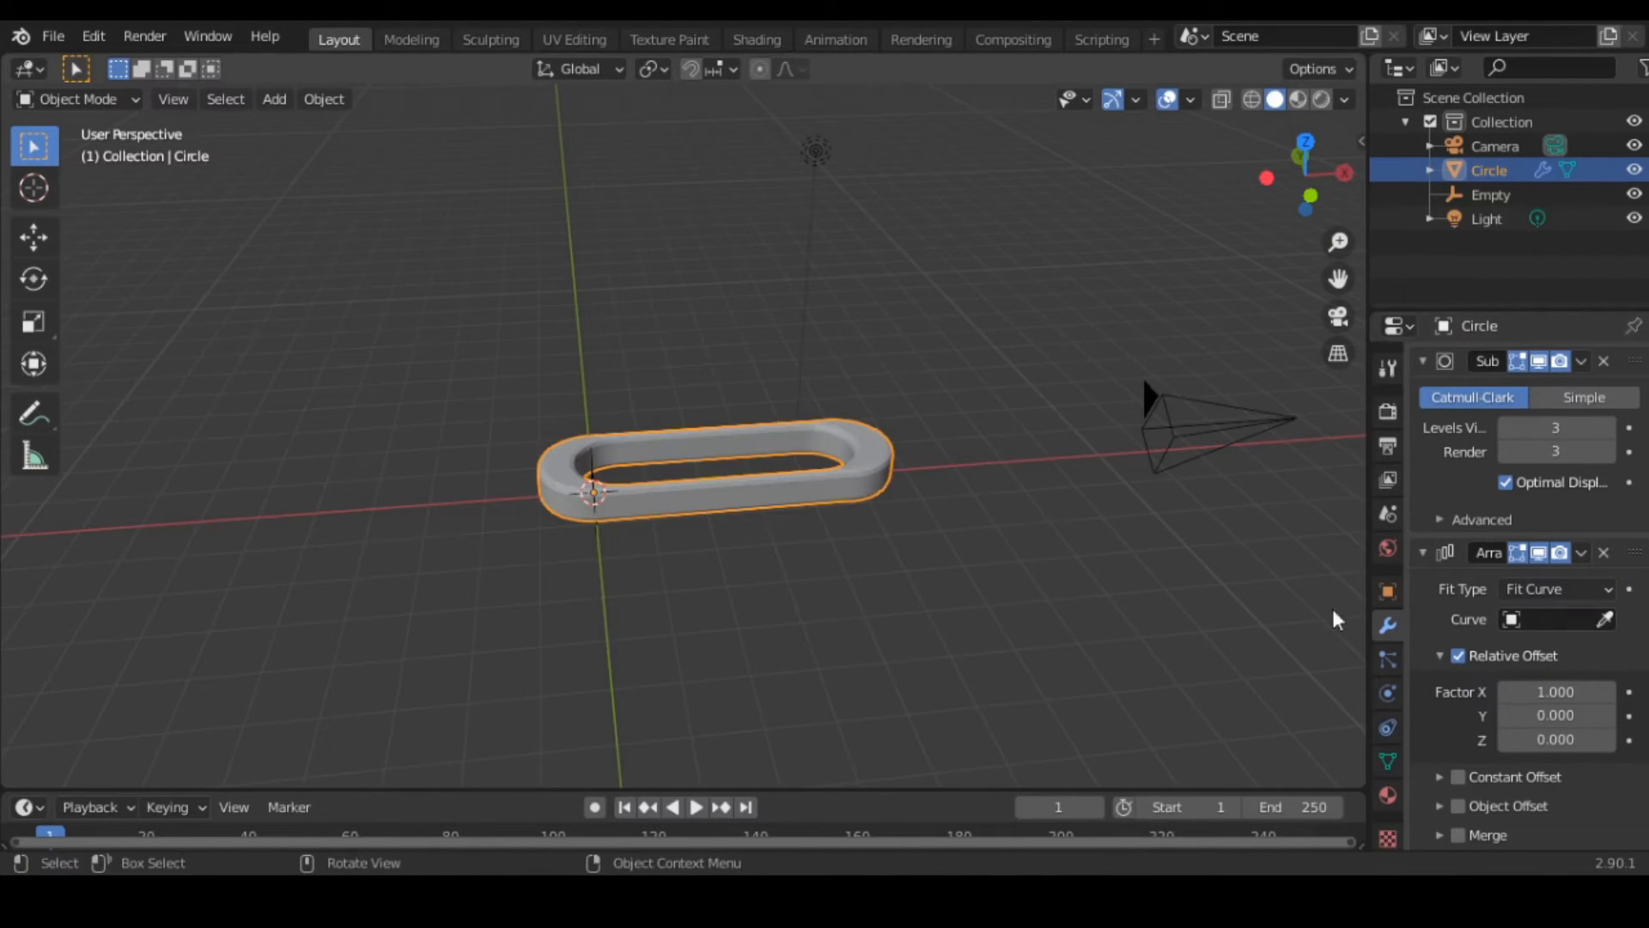
click(1546, 623)
click(1294, 627)
click(1604, 620)
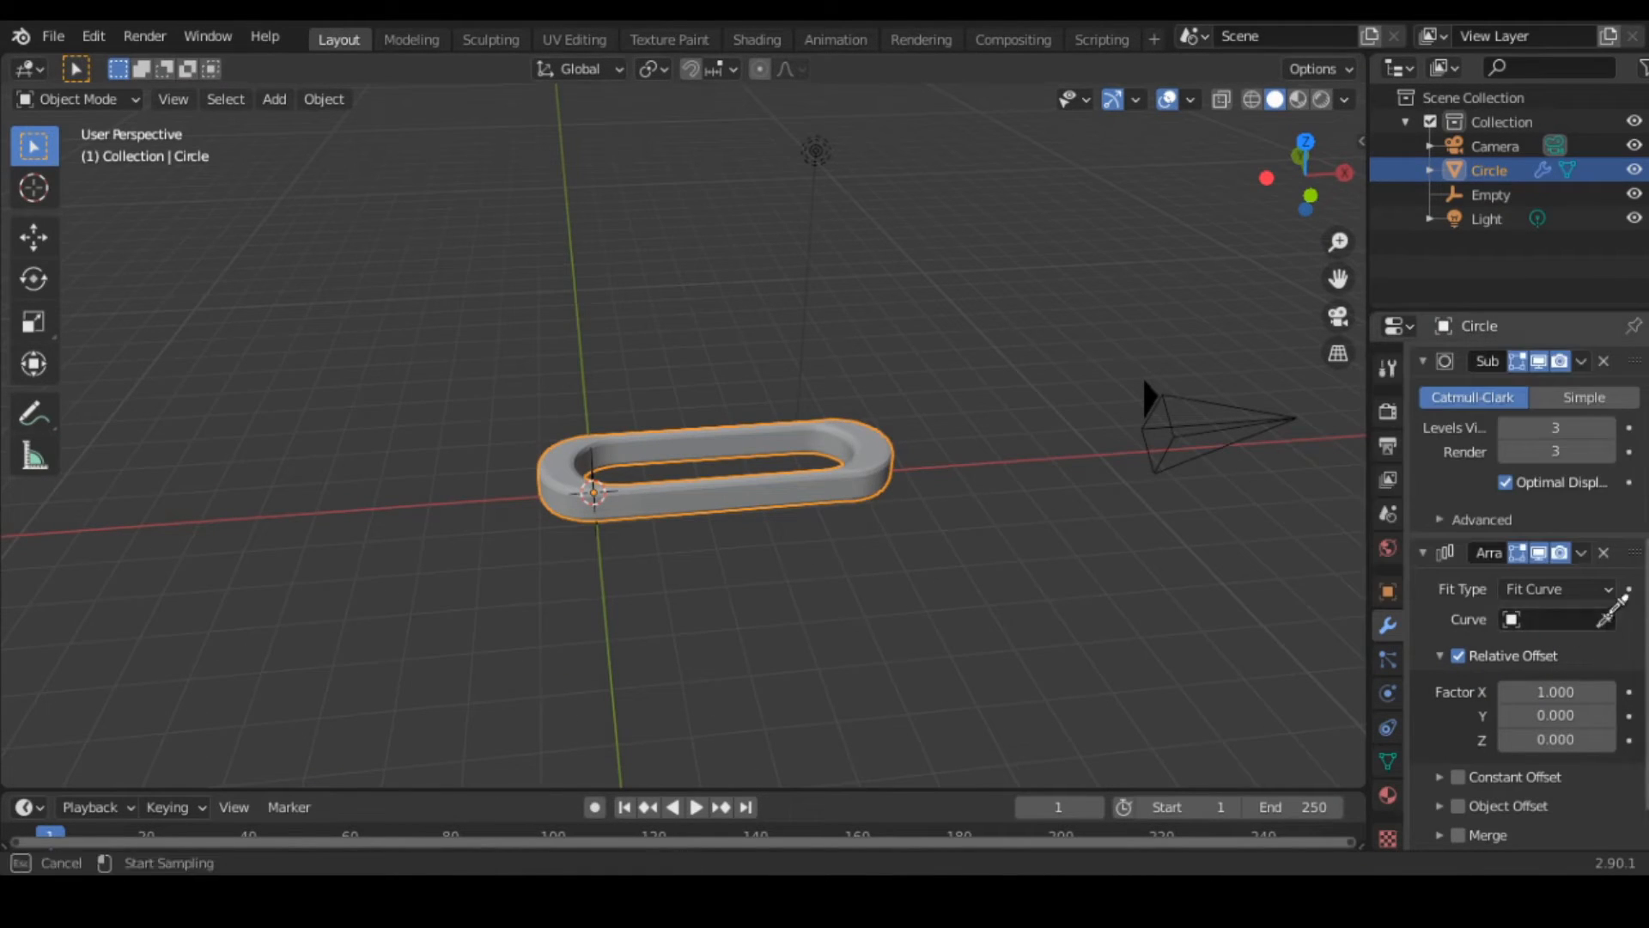
click(623, 488)
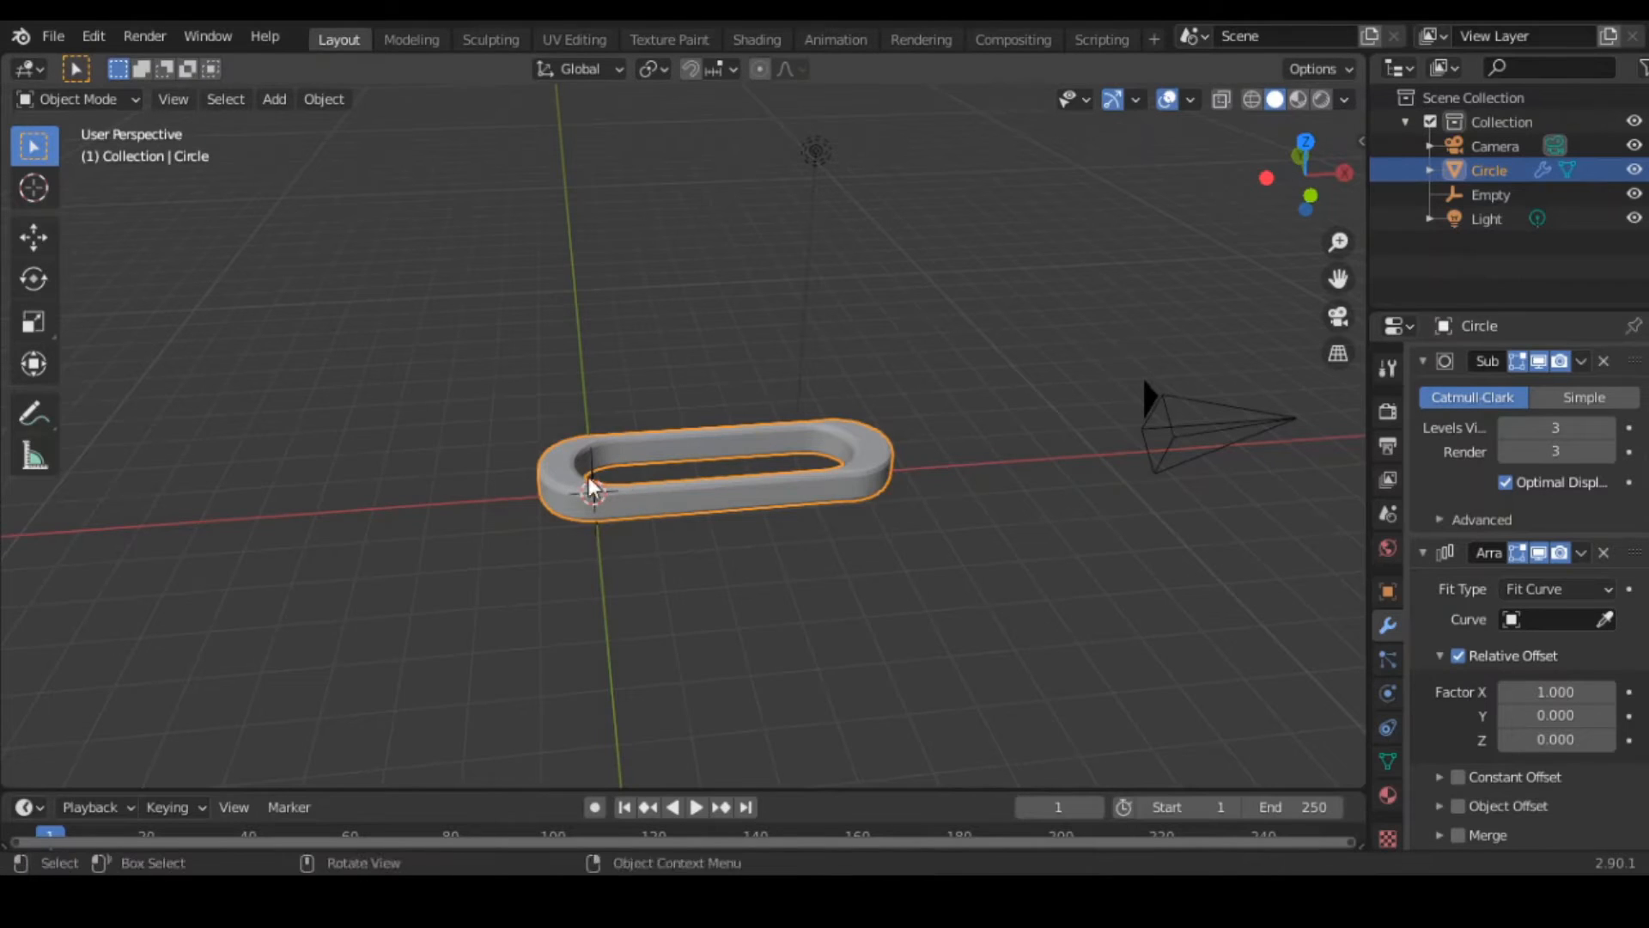
Delete the existing empty and add a new plain axes empty at the world origin.
middle_drag(592, 486, 597, 490)
key(Delete)
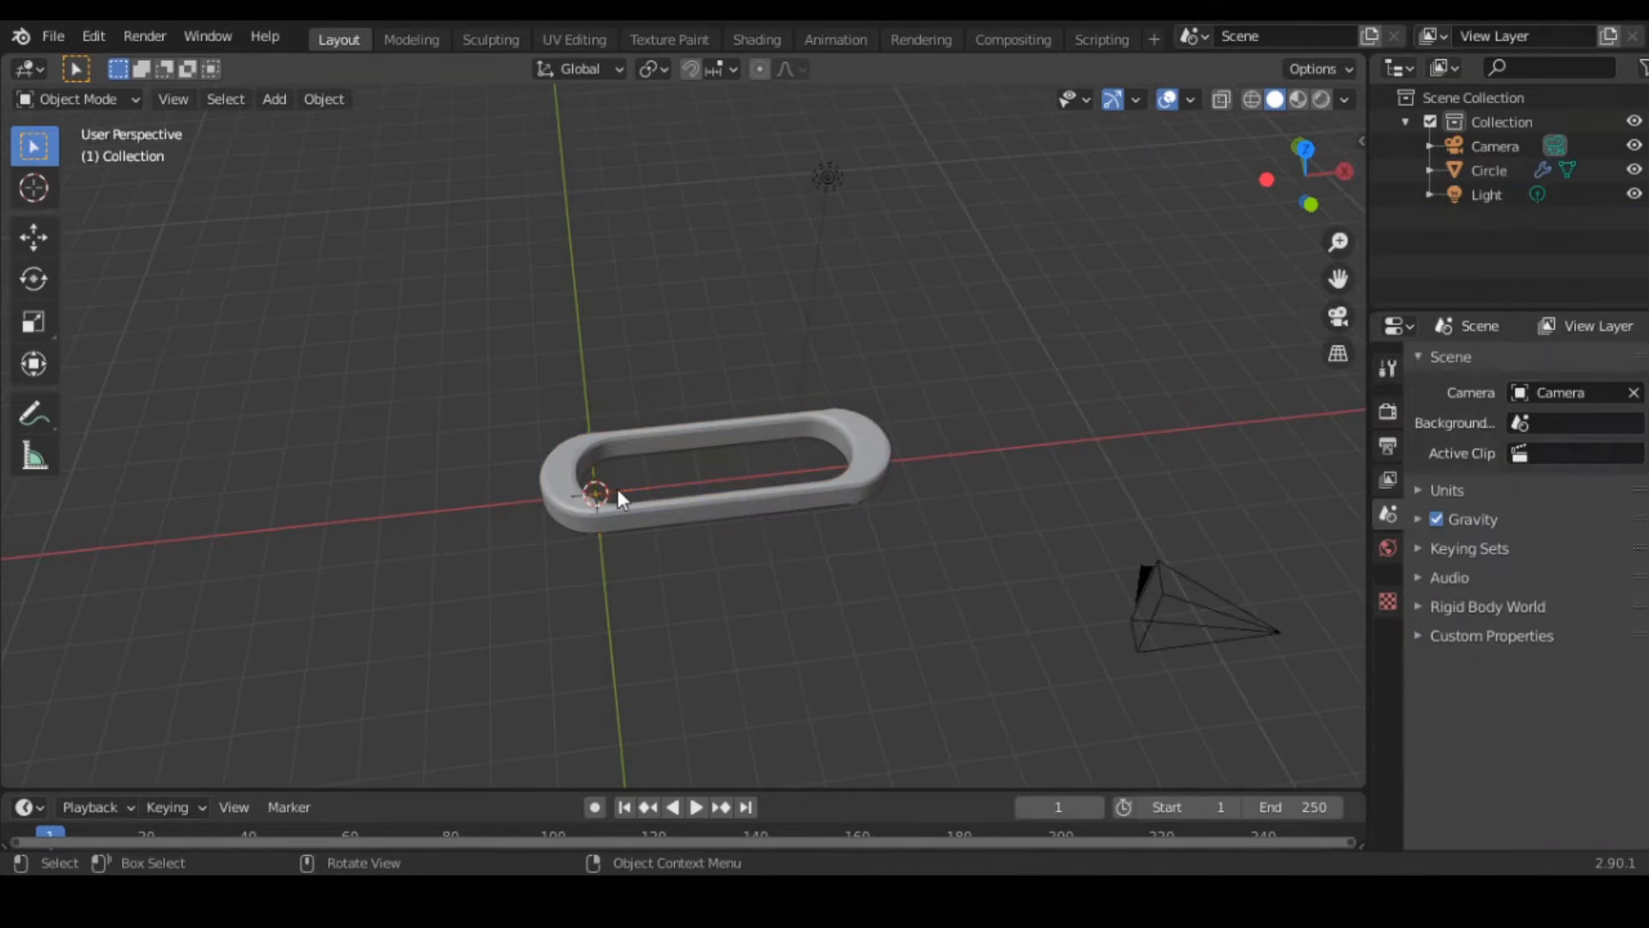
key(shift+a)
mouse_move(636, 584)
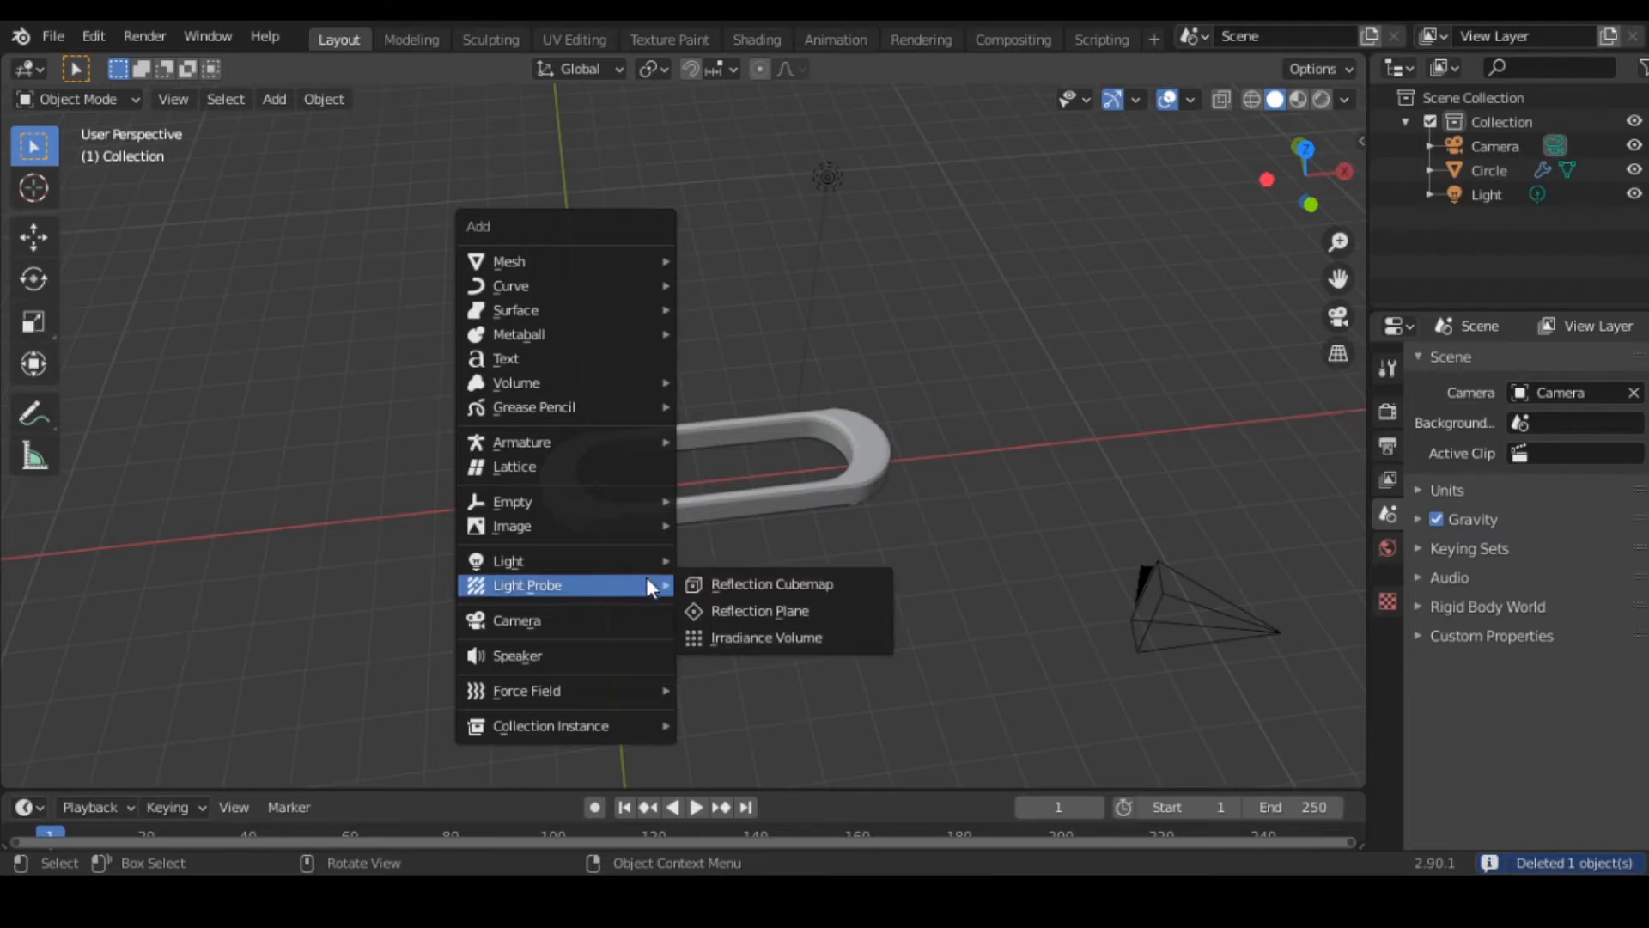
mouse_move(622, 497)
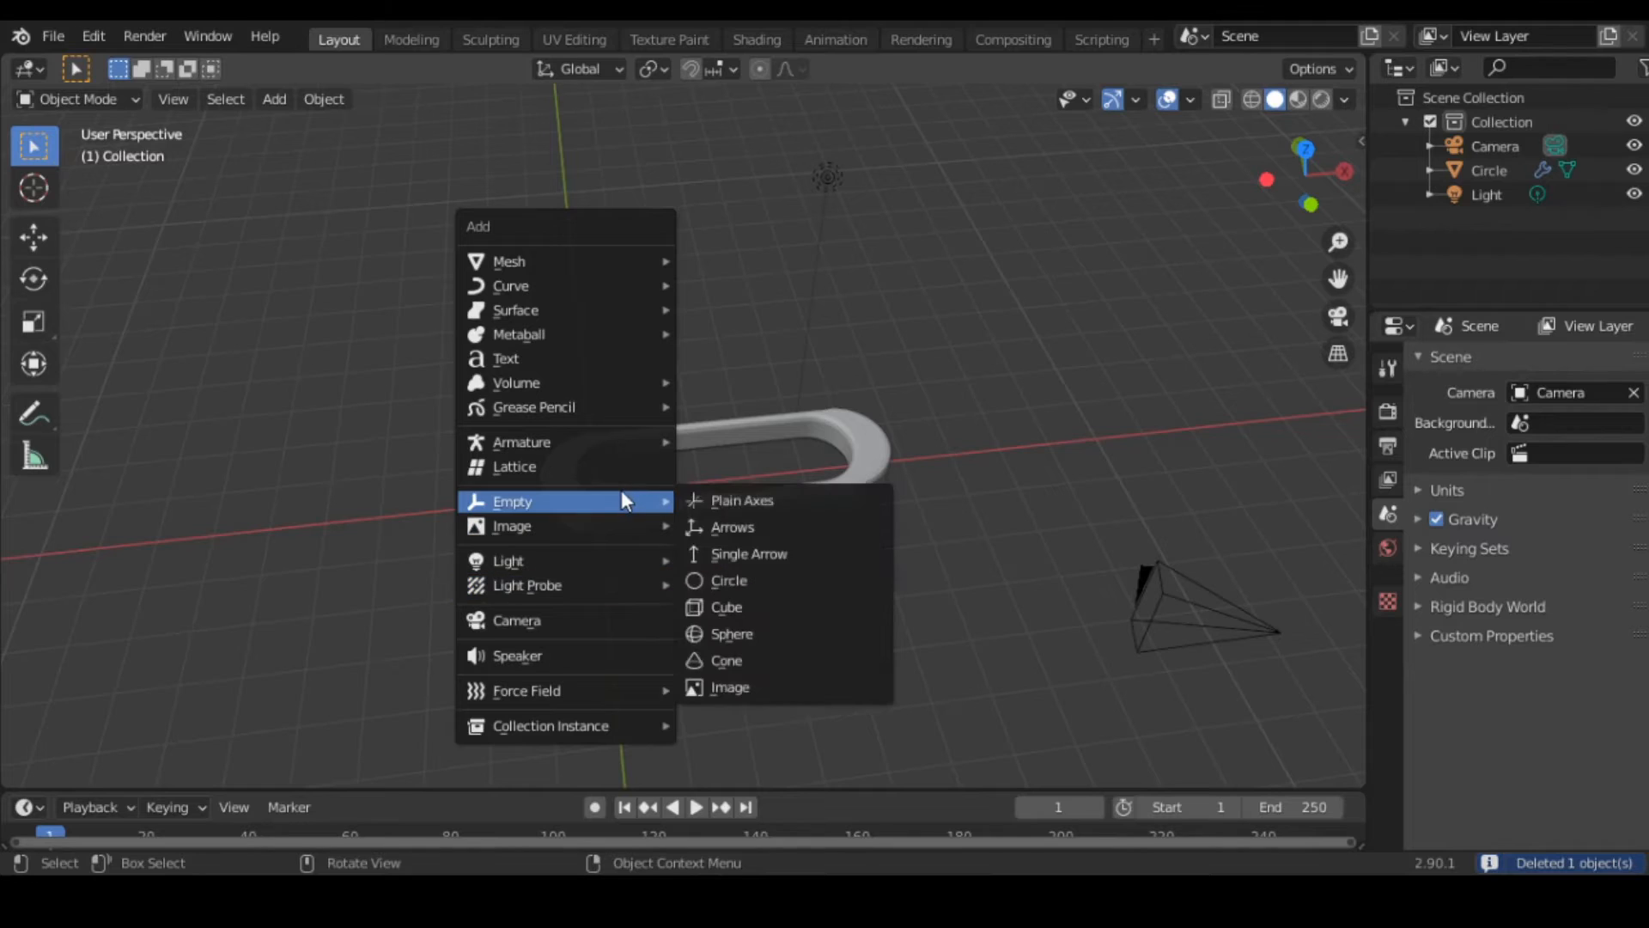
click(790, 502)
click(791, 503)
Try to assign the new plain axes empty as the Array modifier's curve object.
click(1596, 621)
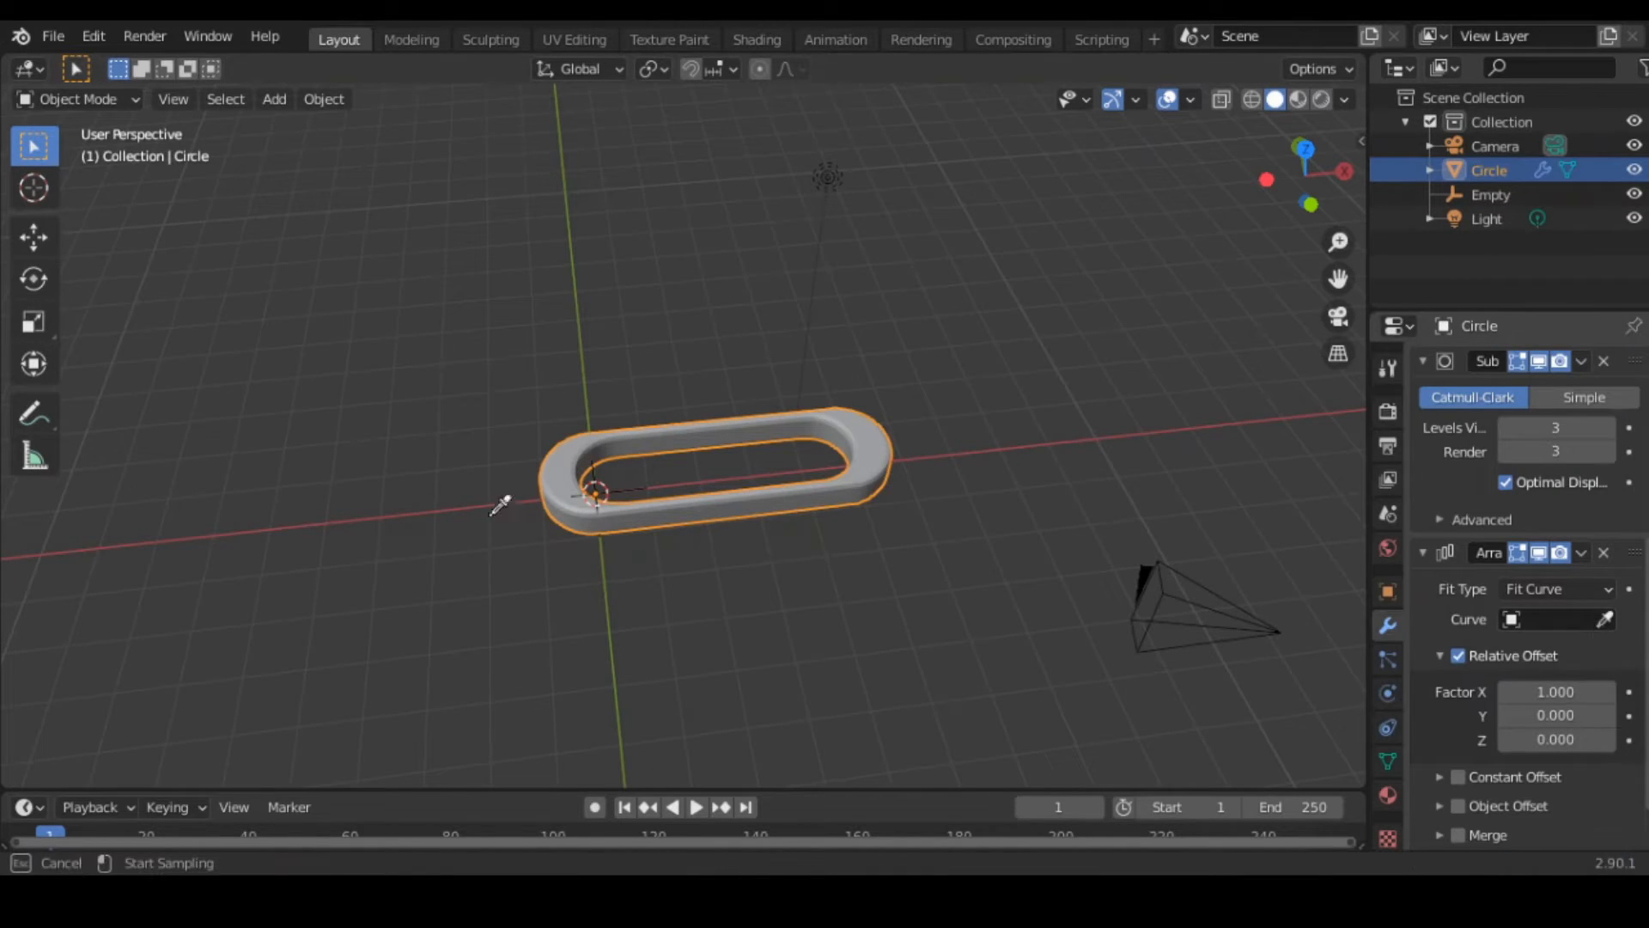
click(1523, 613)
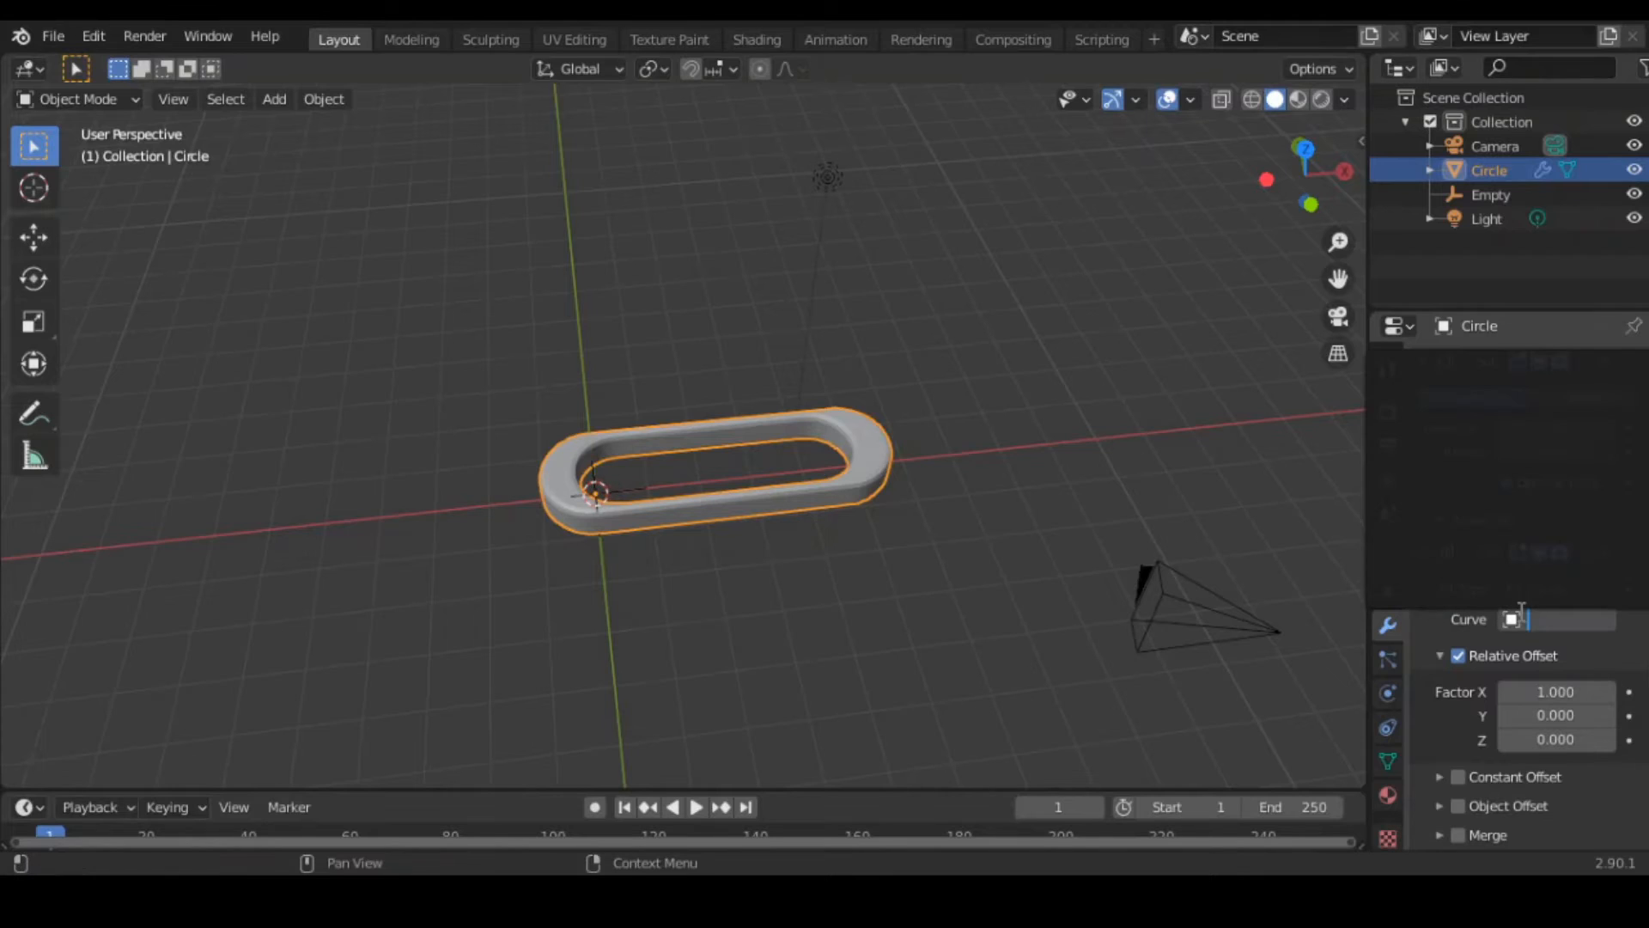
click(877, 550)
Replace the plain axes empty with an arrows empty at the world origin.
click(605, 495)
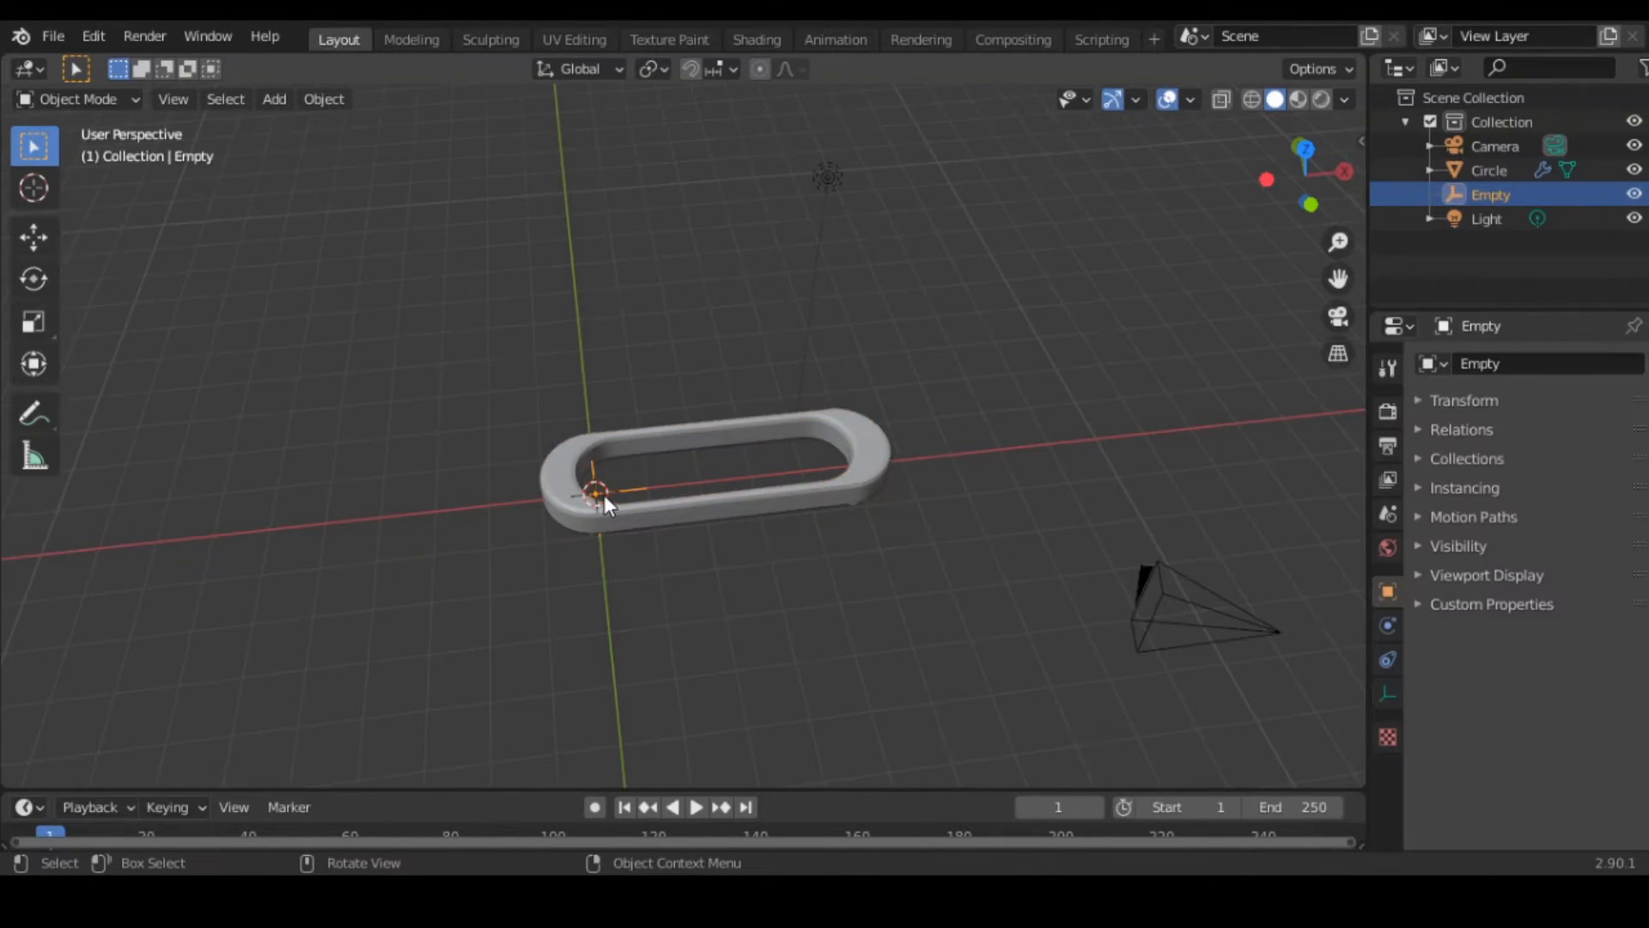
key(Delete)
key(shift+a)
mouse_move(605, 495)
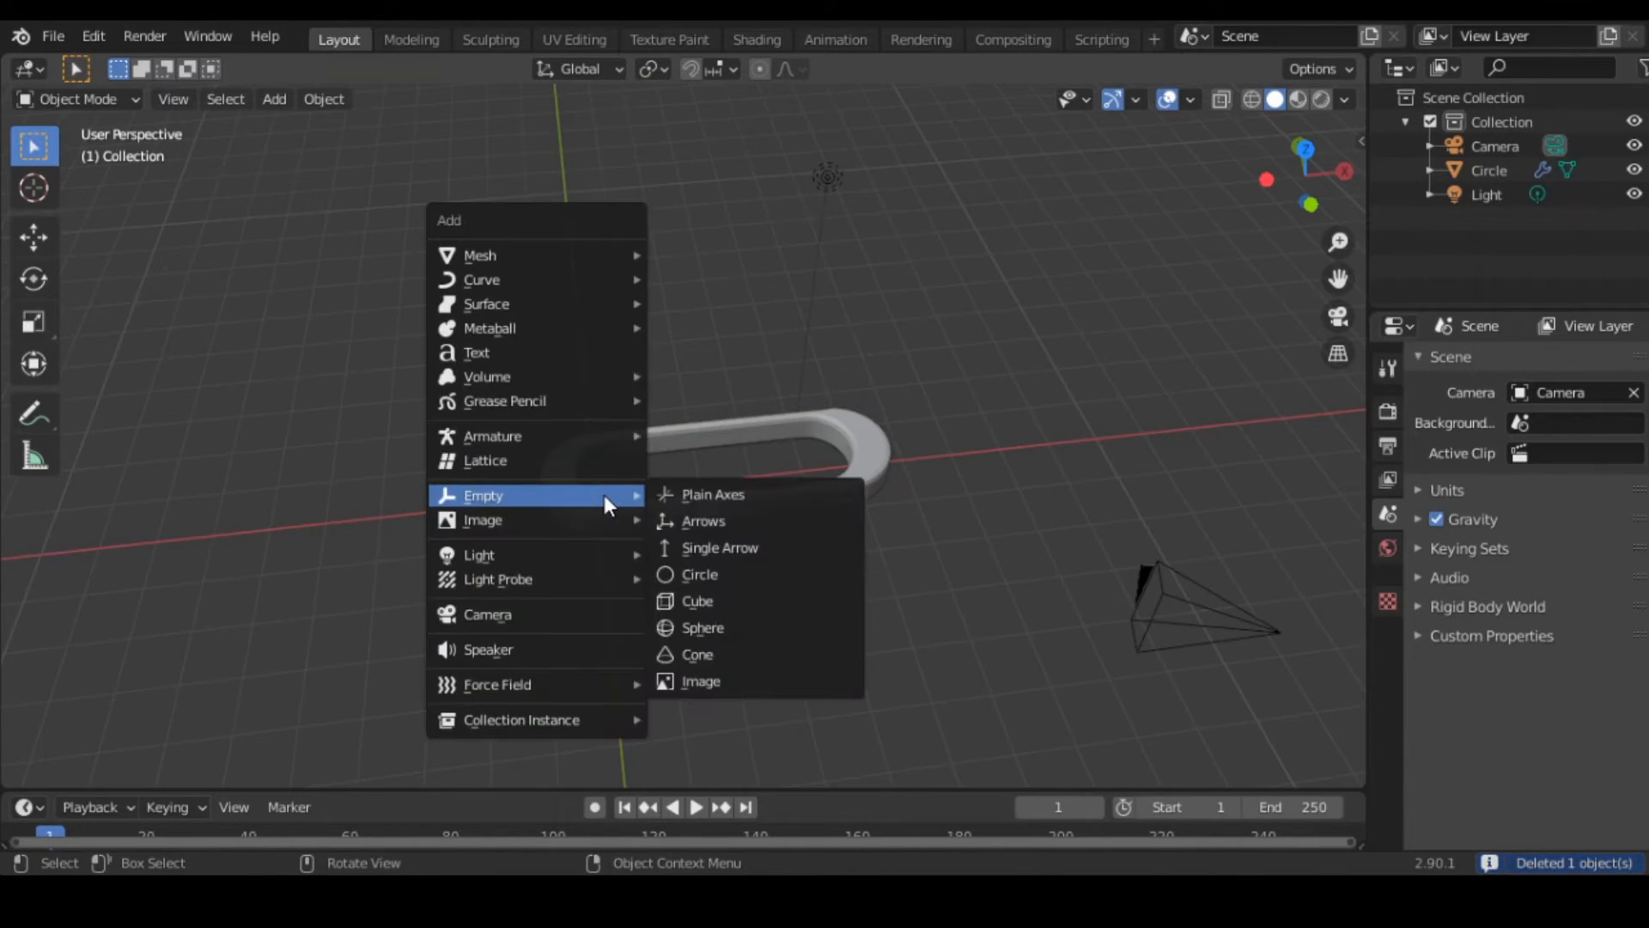
click(764, 521)
Select the ring and try to pick the arrows empty as its Array modifier's curve object.
click(781, 502)
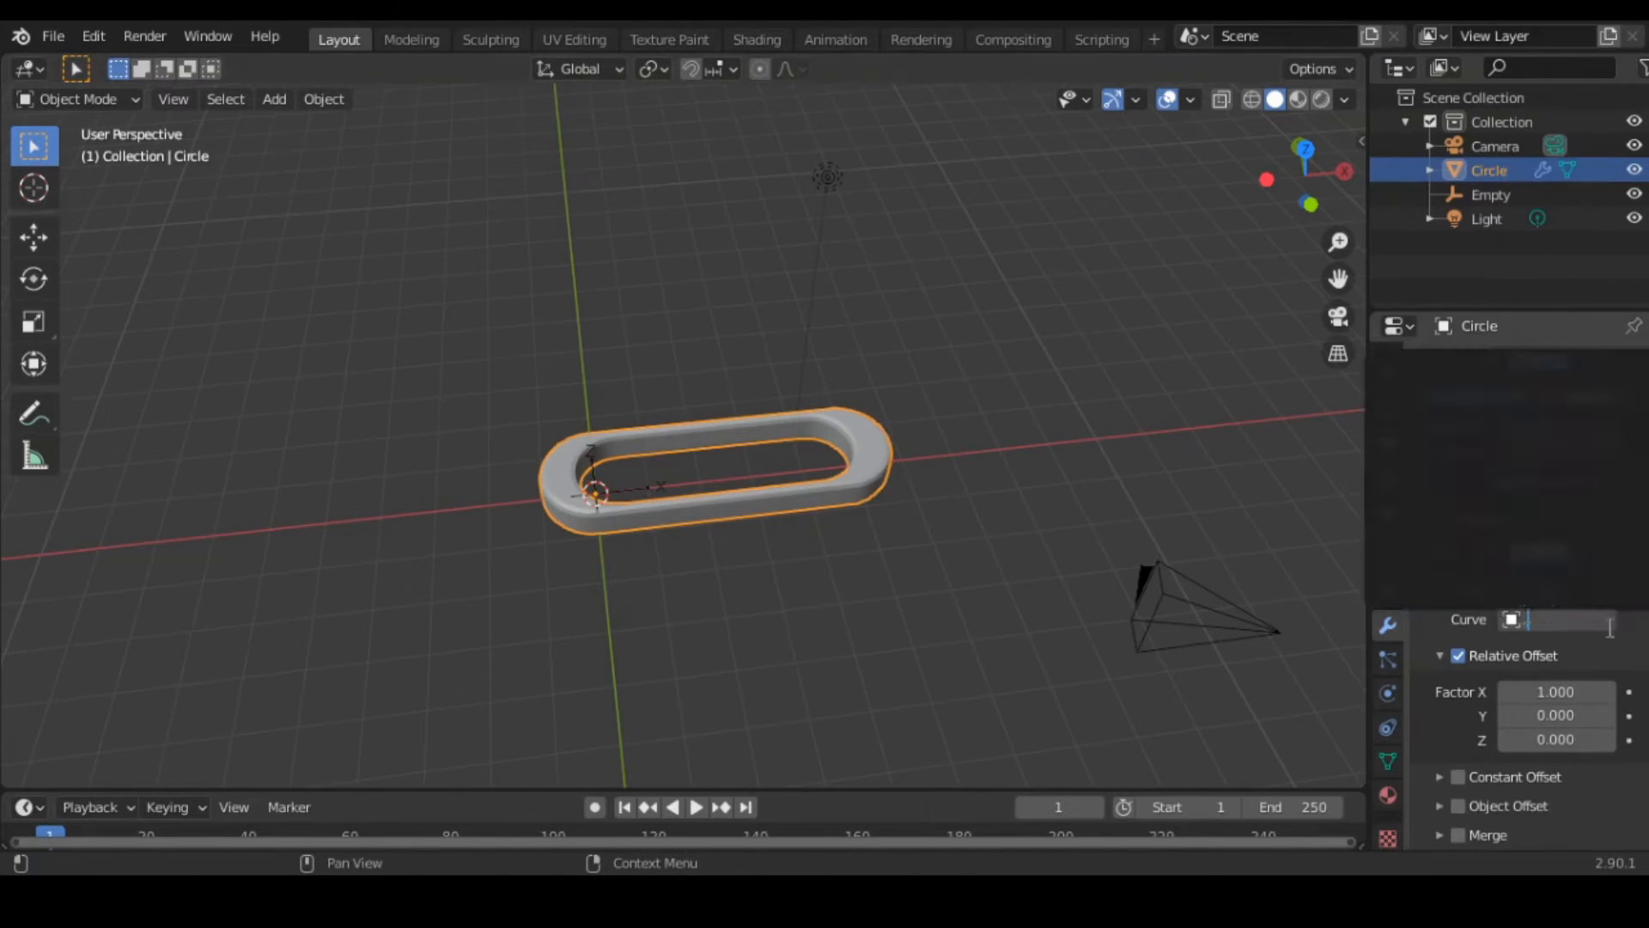
click(1605, 619)
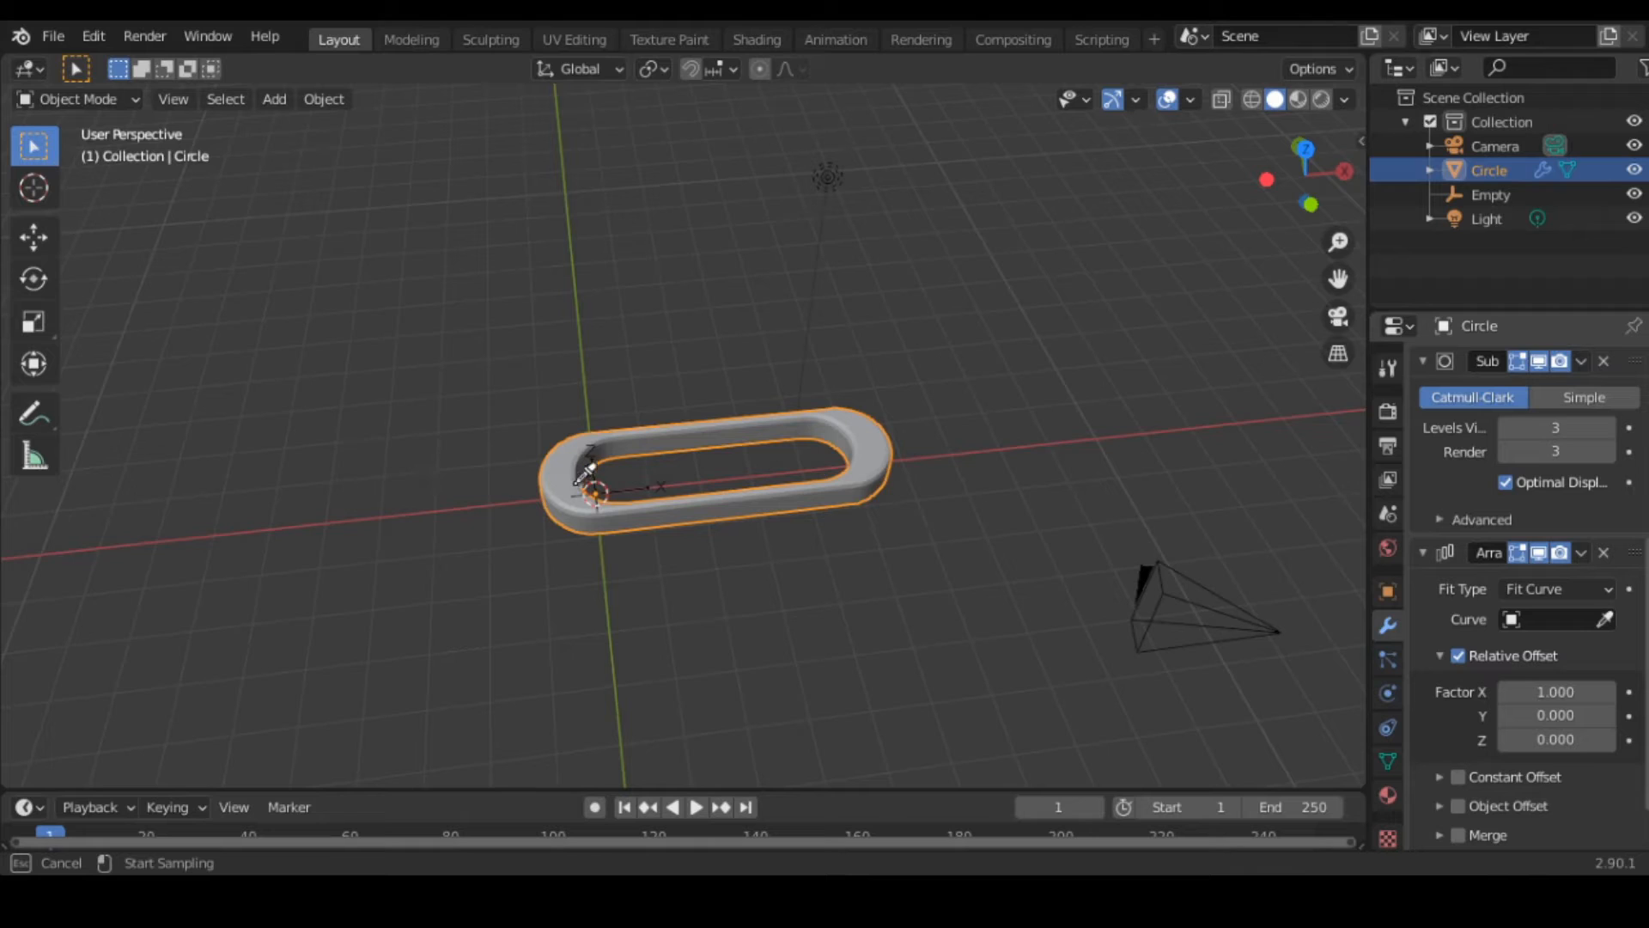
Set the Array modifier's fit type to Fixed Count.
scroll(1585, 572, down, 2)
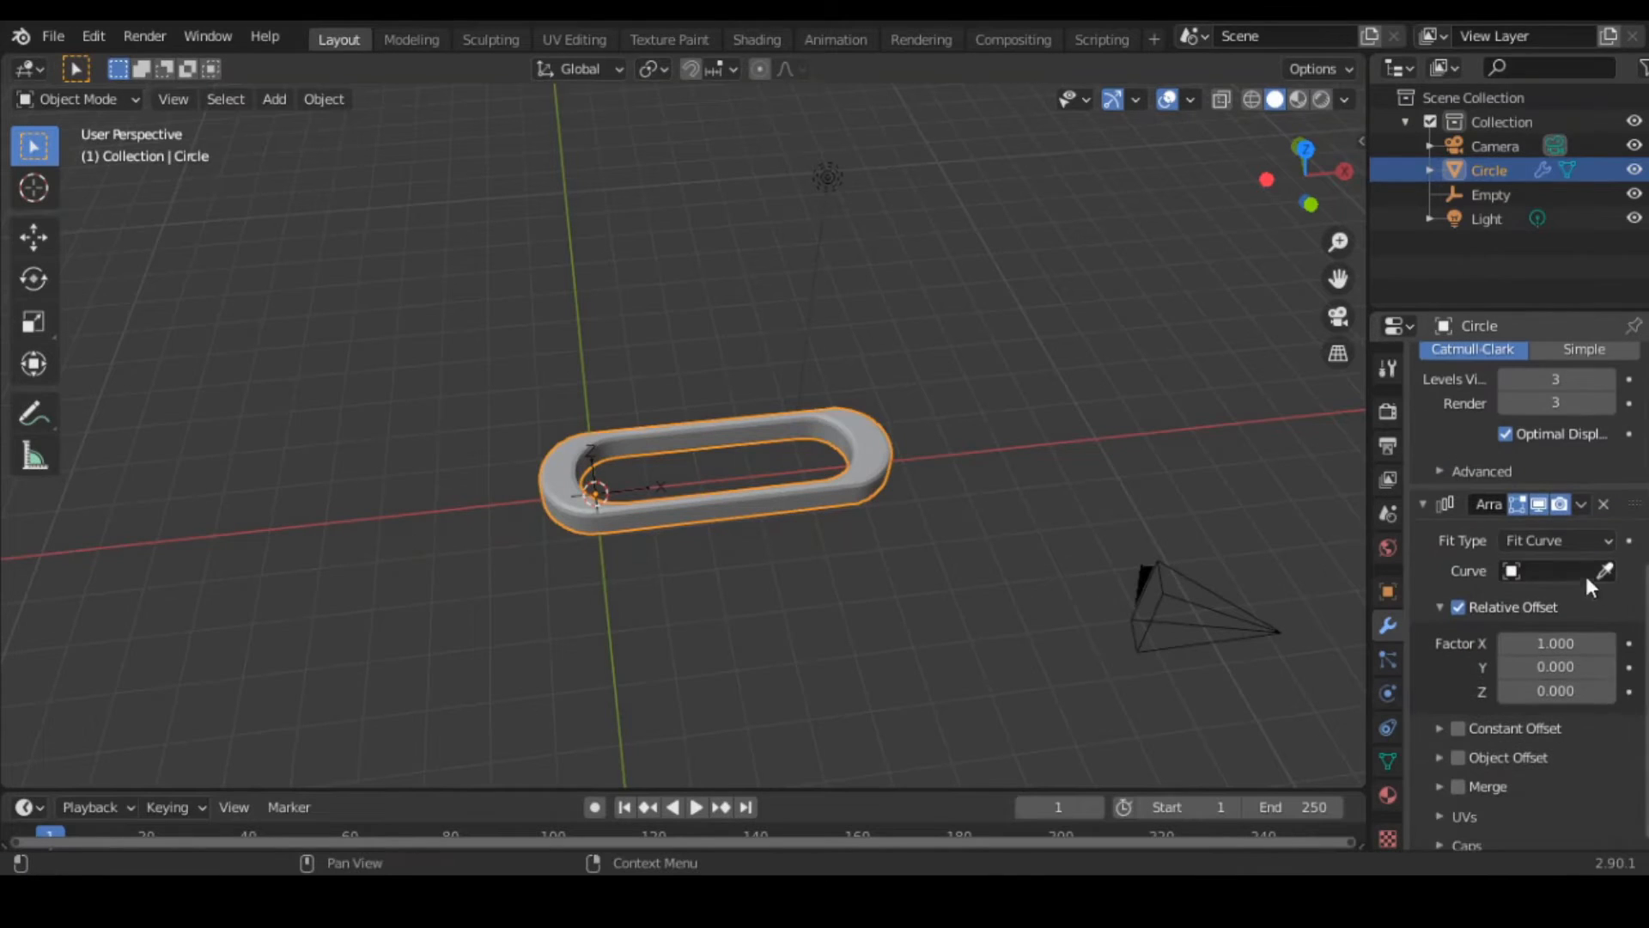
click(1585, 539)
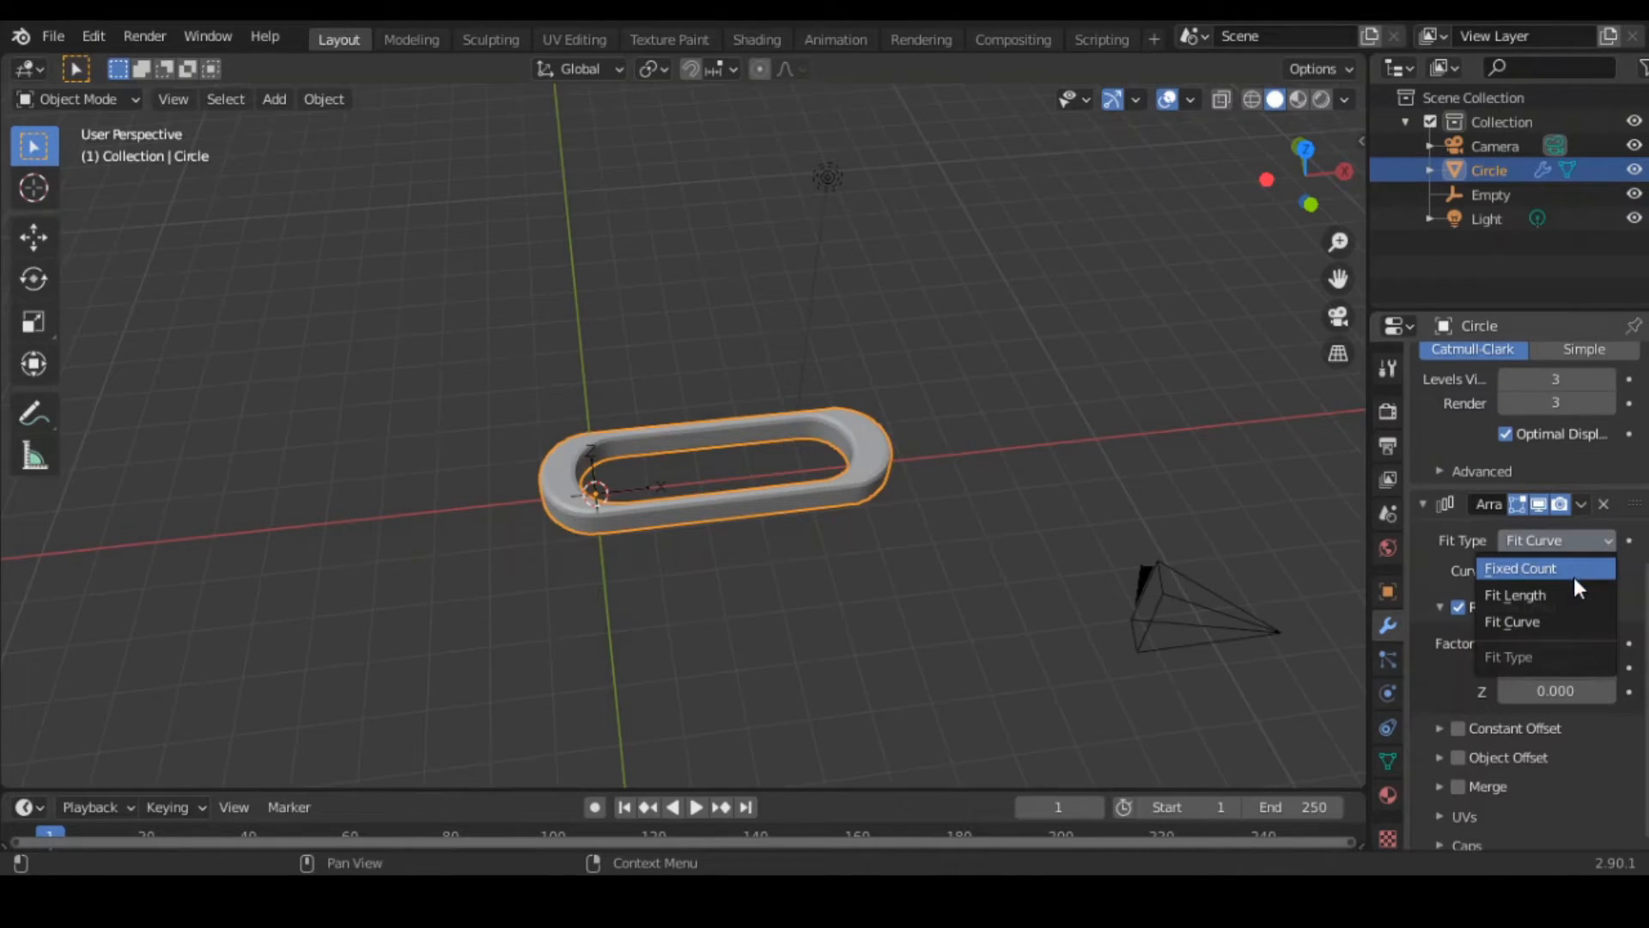
click(1574, 570)
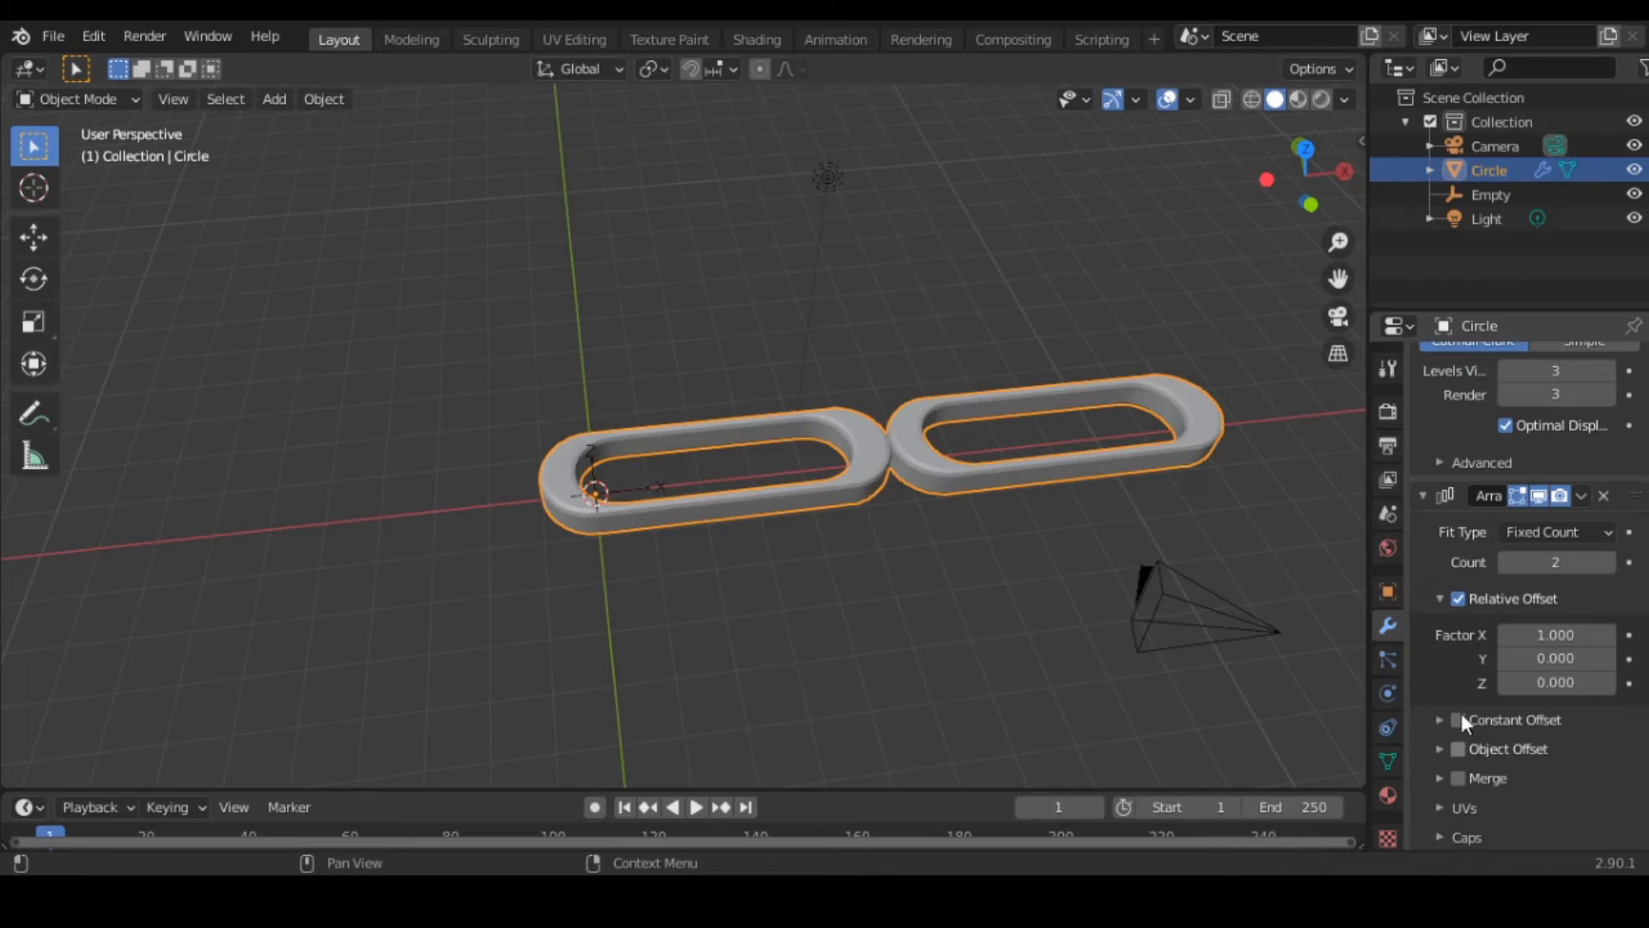
Enable the Array modifier's Object Offset and assign the arrows empty as its offset object.
click(1436, 753)
click(1441, 752)
click(1442, 752)
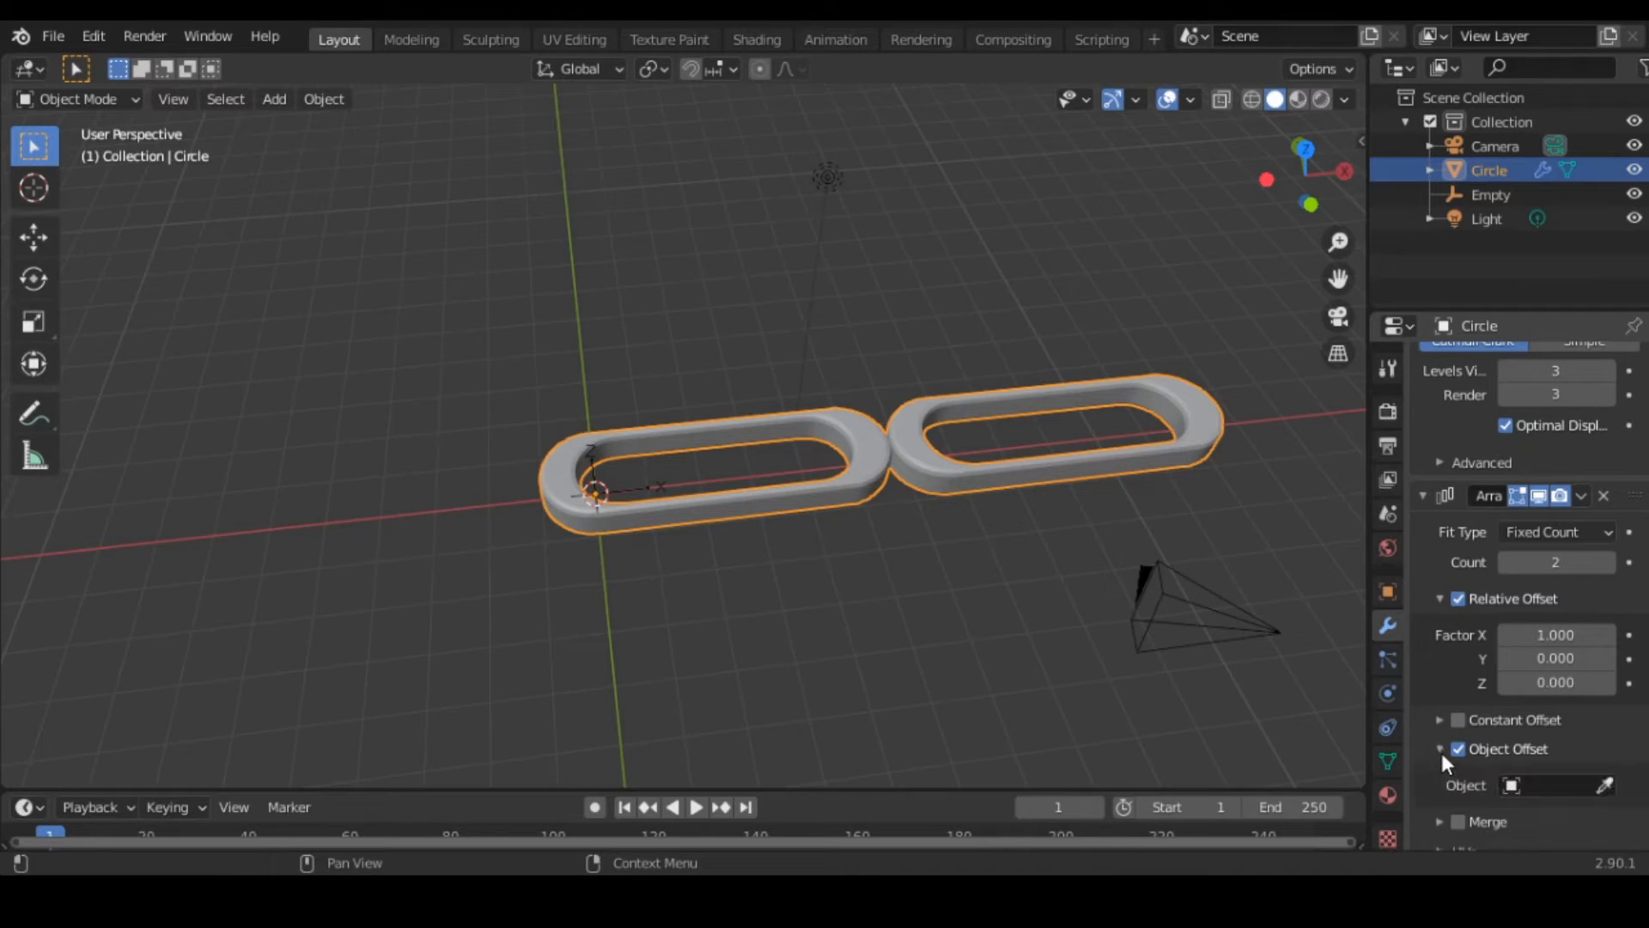
click(1442, 752)
click(1441, 749)
click(1605, 785)
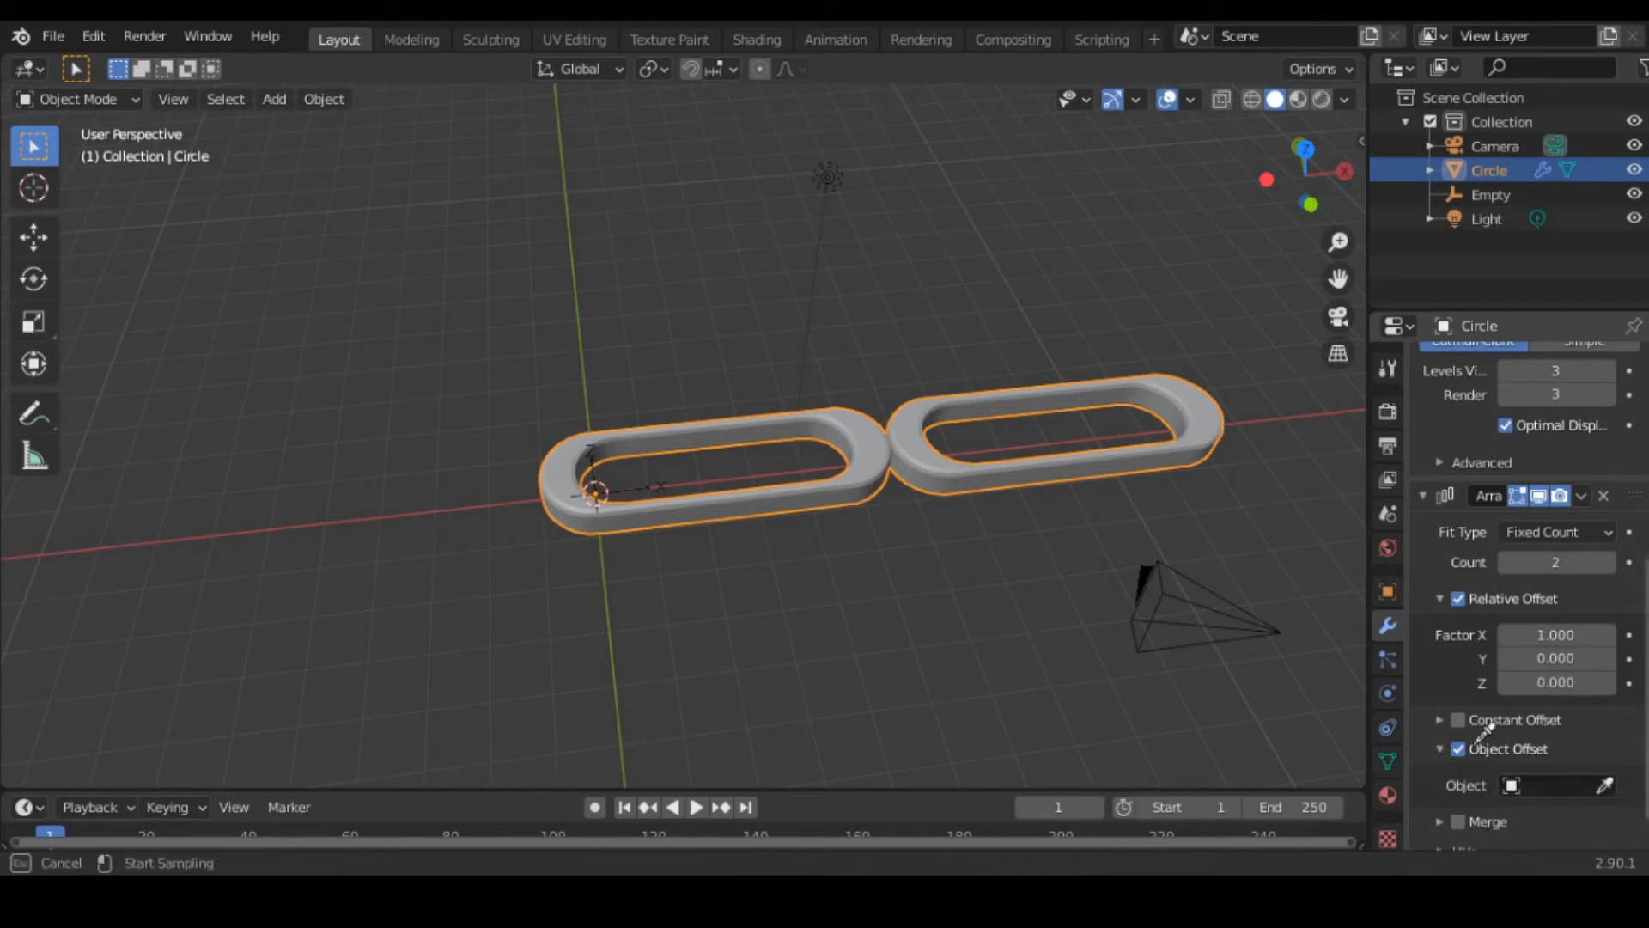
click(612, 497)
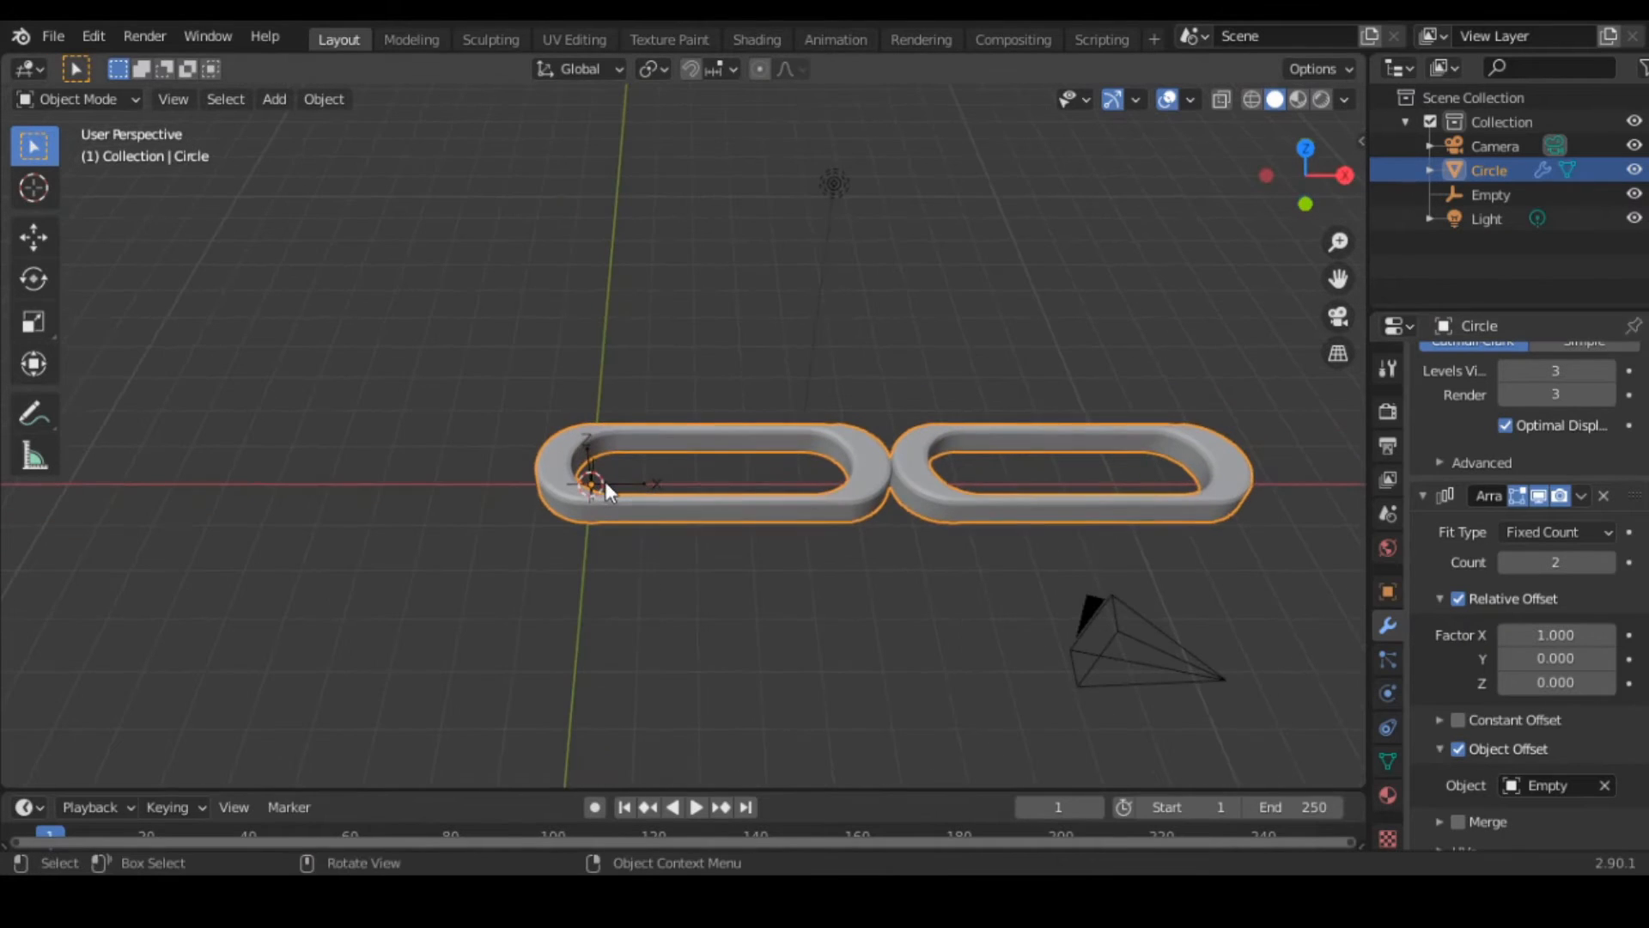
click(605, 481)
key(r)
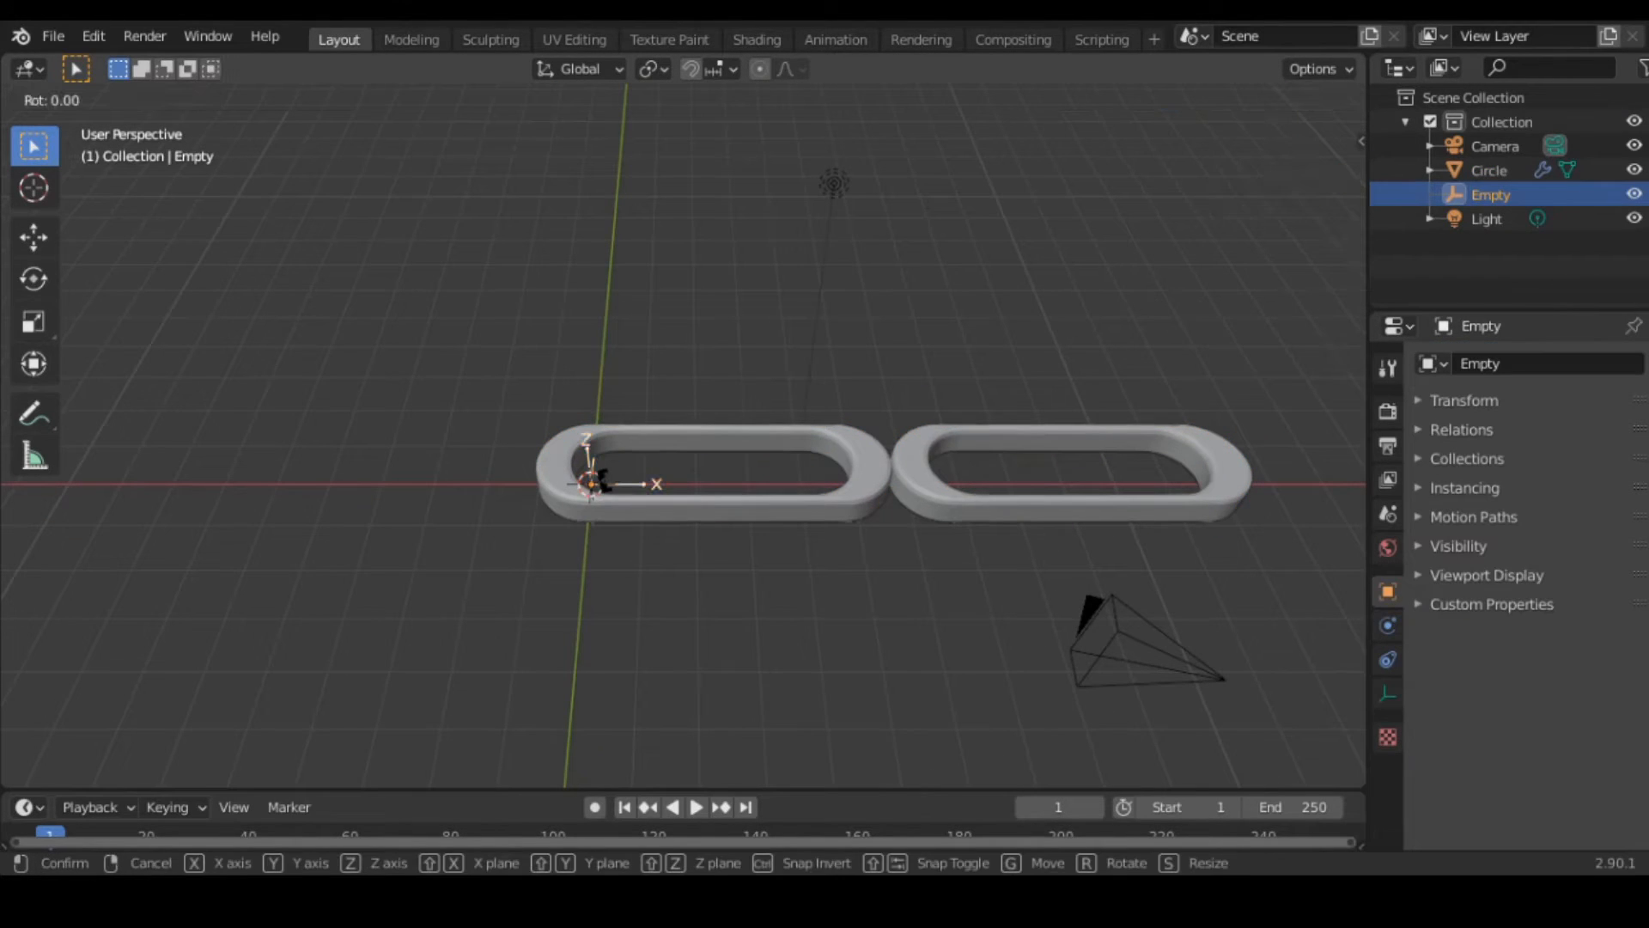
key(y)
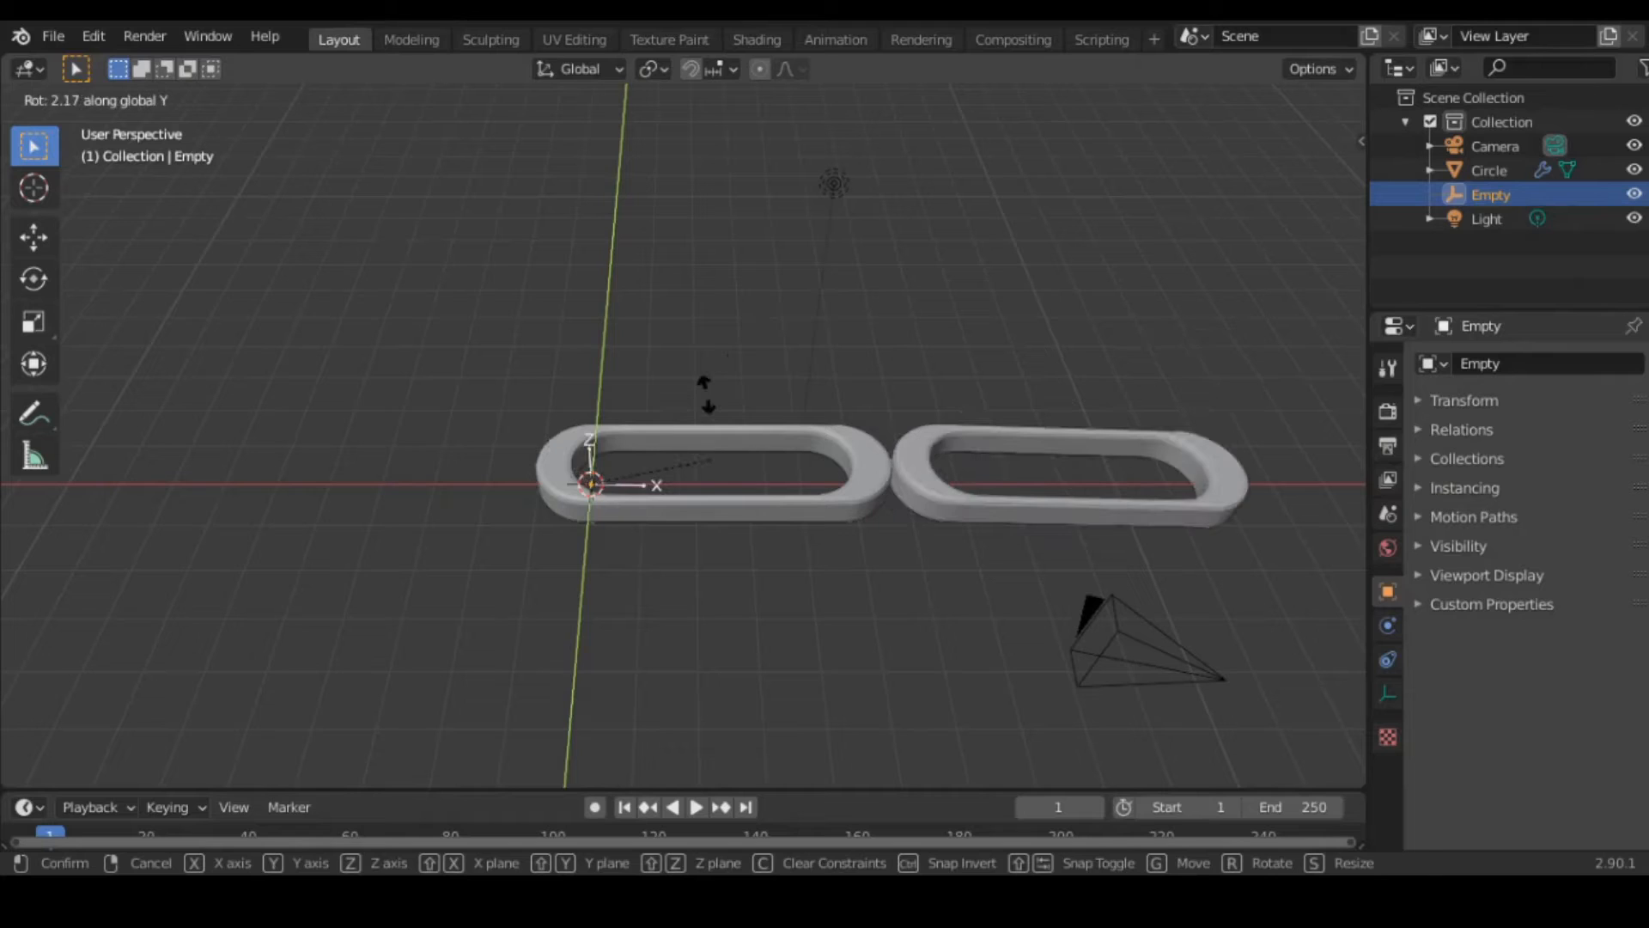
right_click(751, 416)
Set the ring's subdivision viewport and render levels to 2.
click(1105, 519)
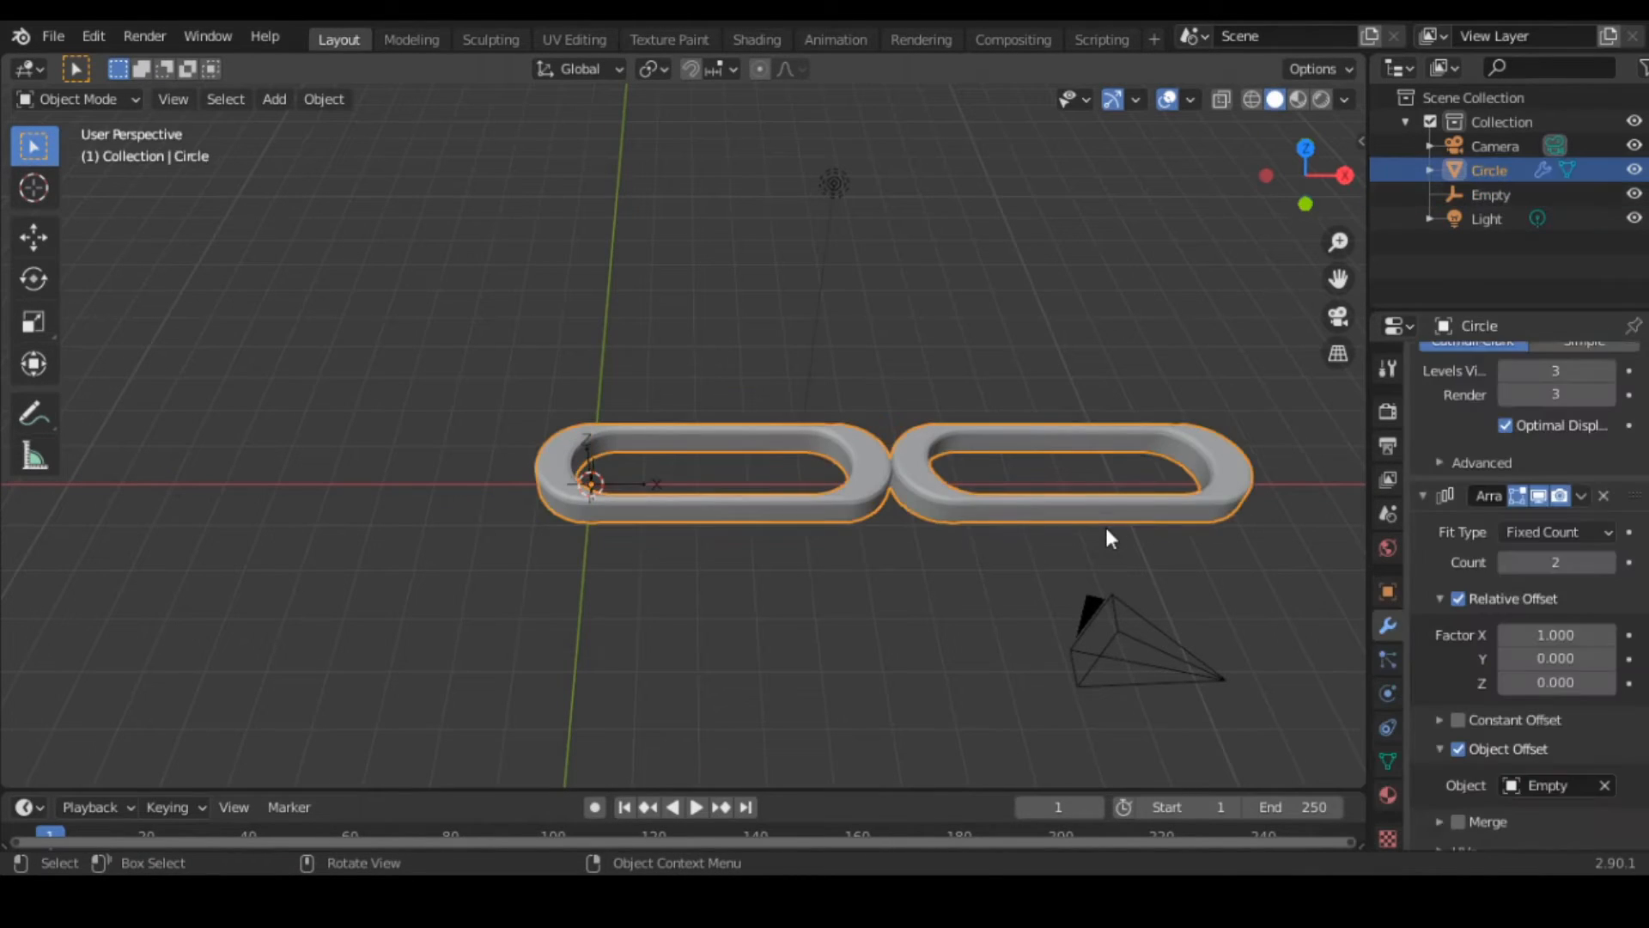
scroll(1529, 559, up, 5)
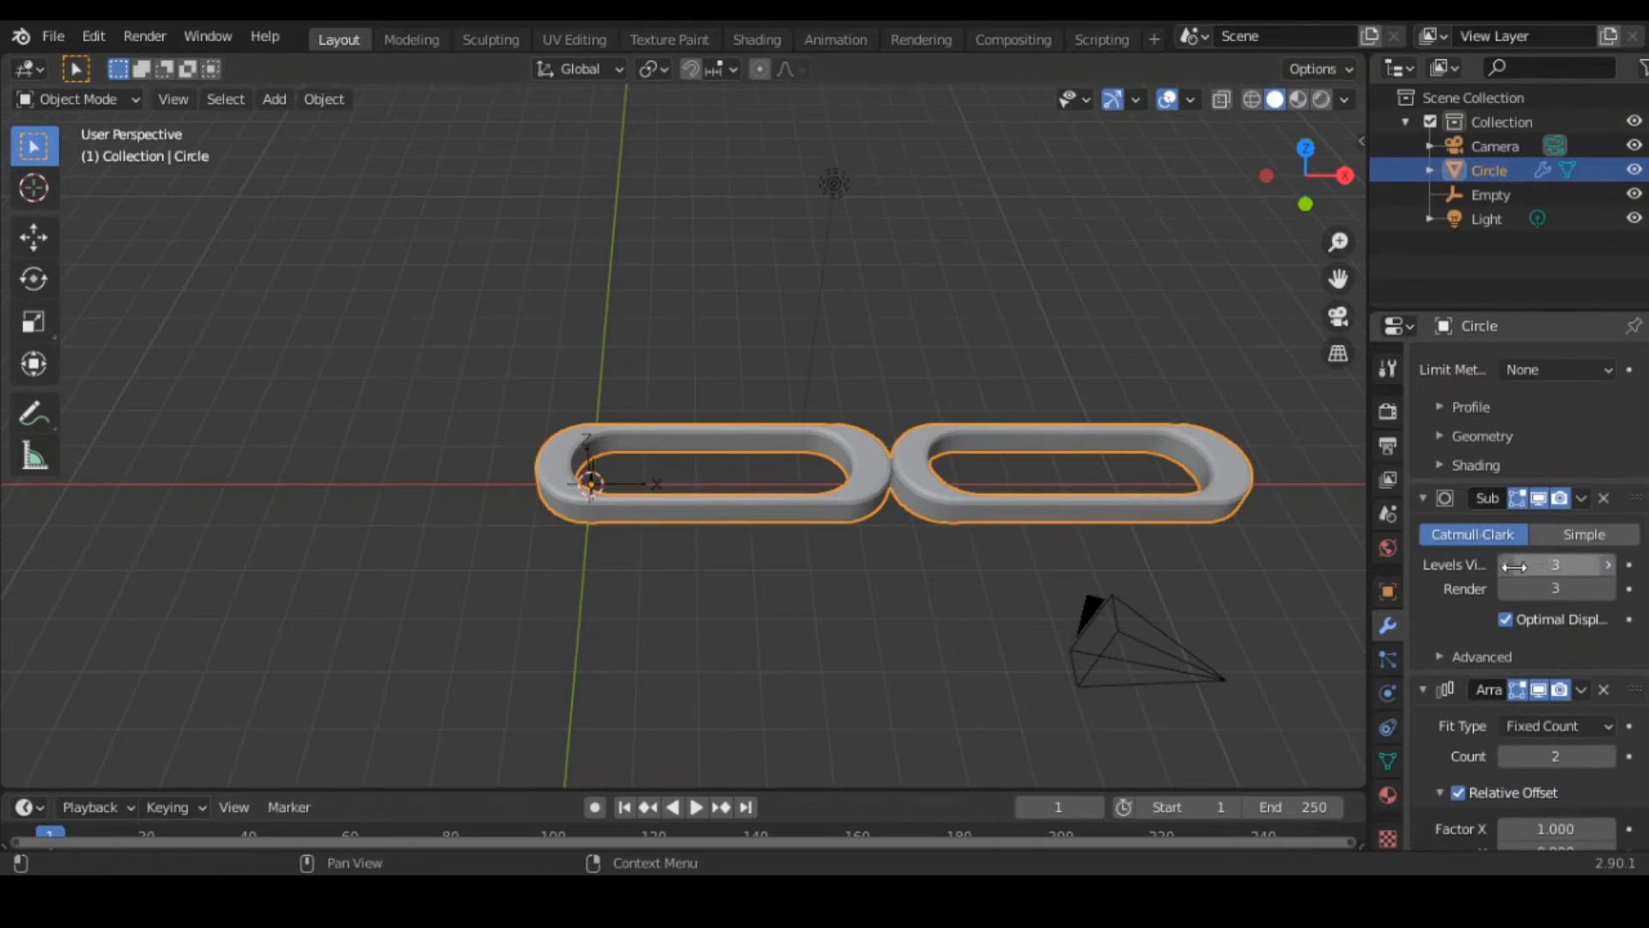
click(1506, 565)
click(1507, 587)
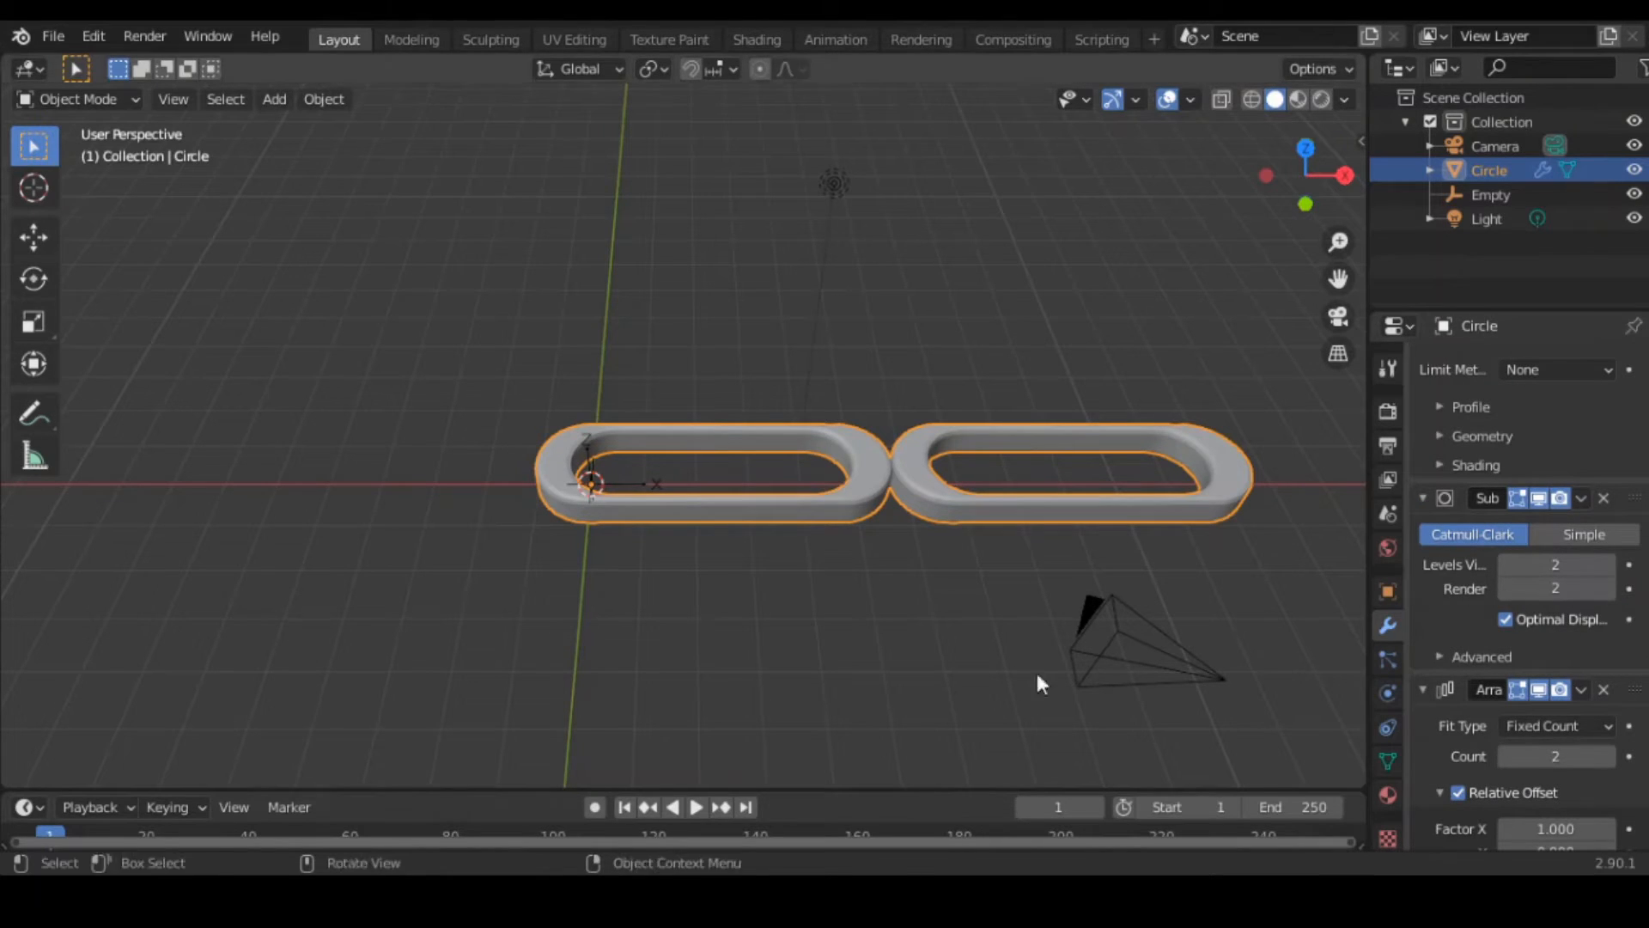
Rotate the arrows empty 90° about the global X axis.
click(622, 491)
key(r)
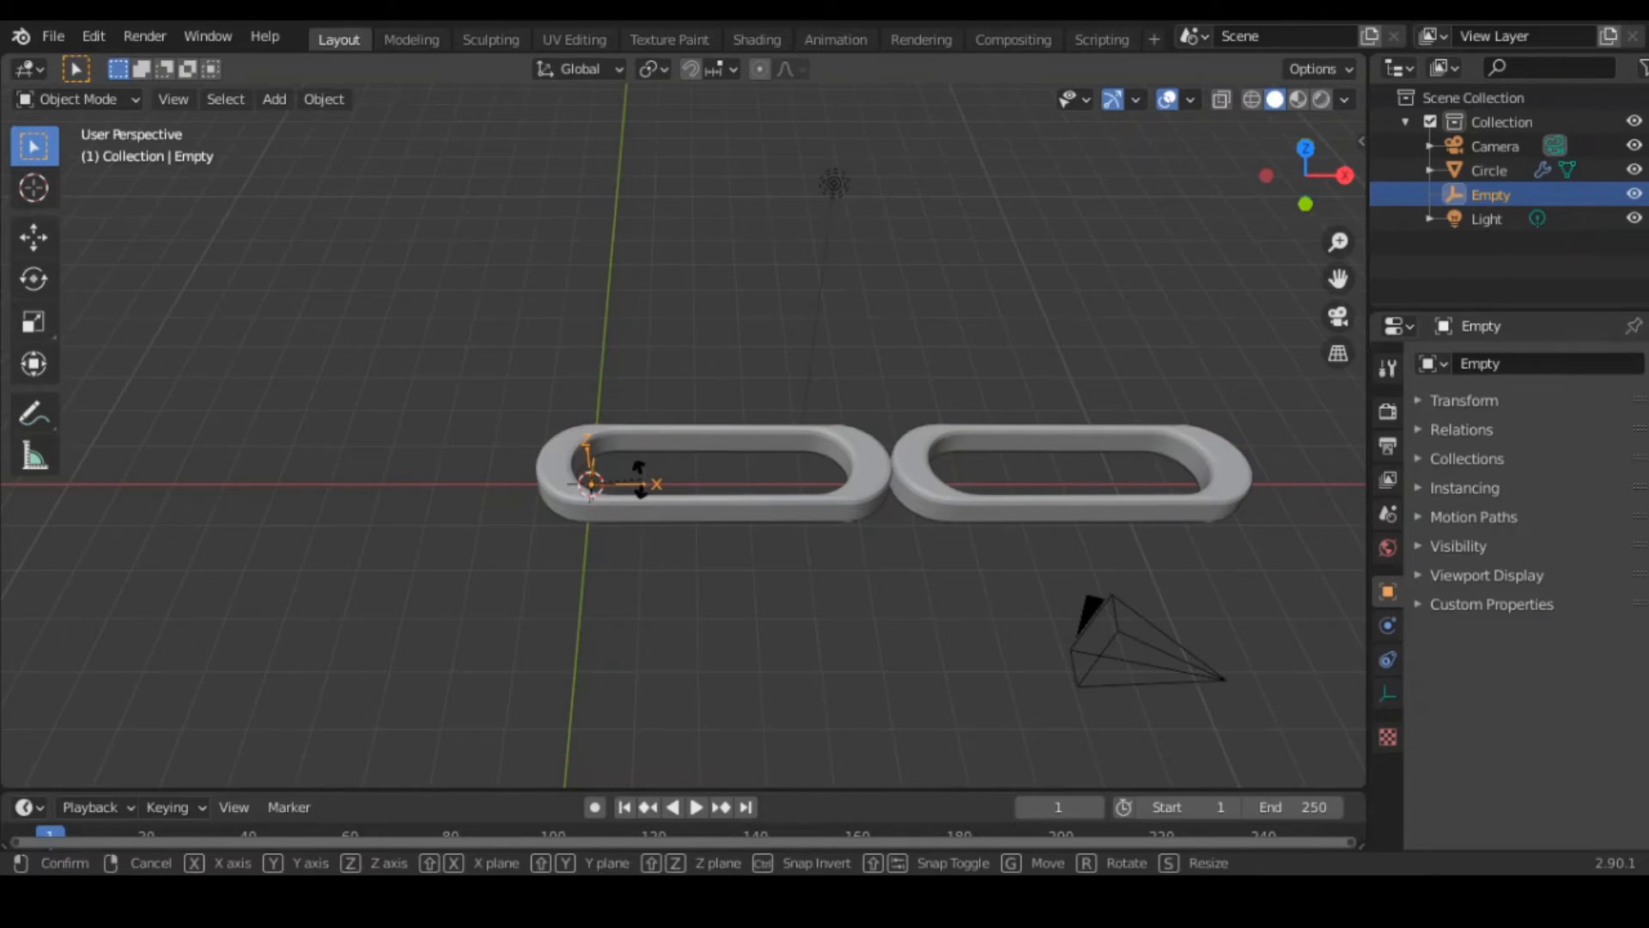
key(y)
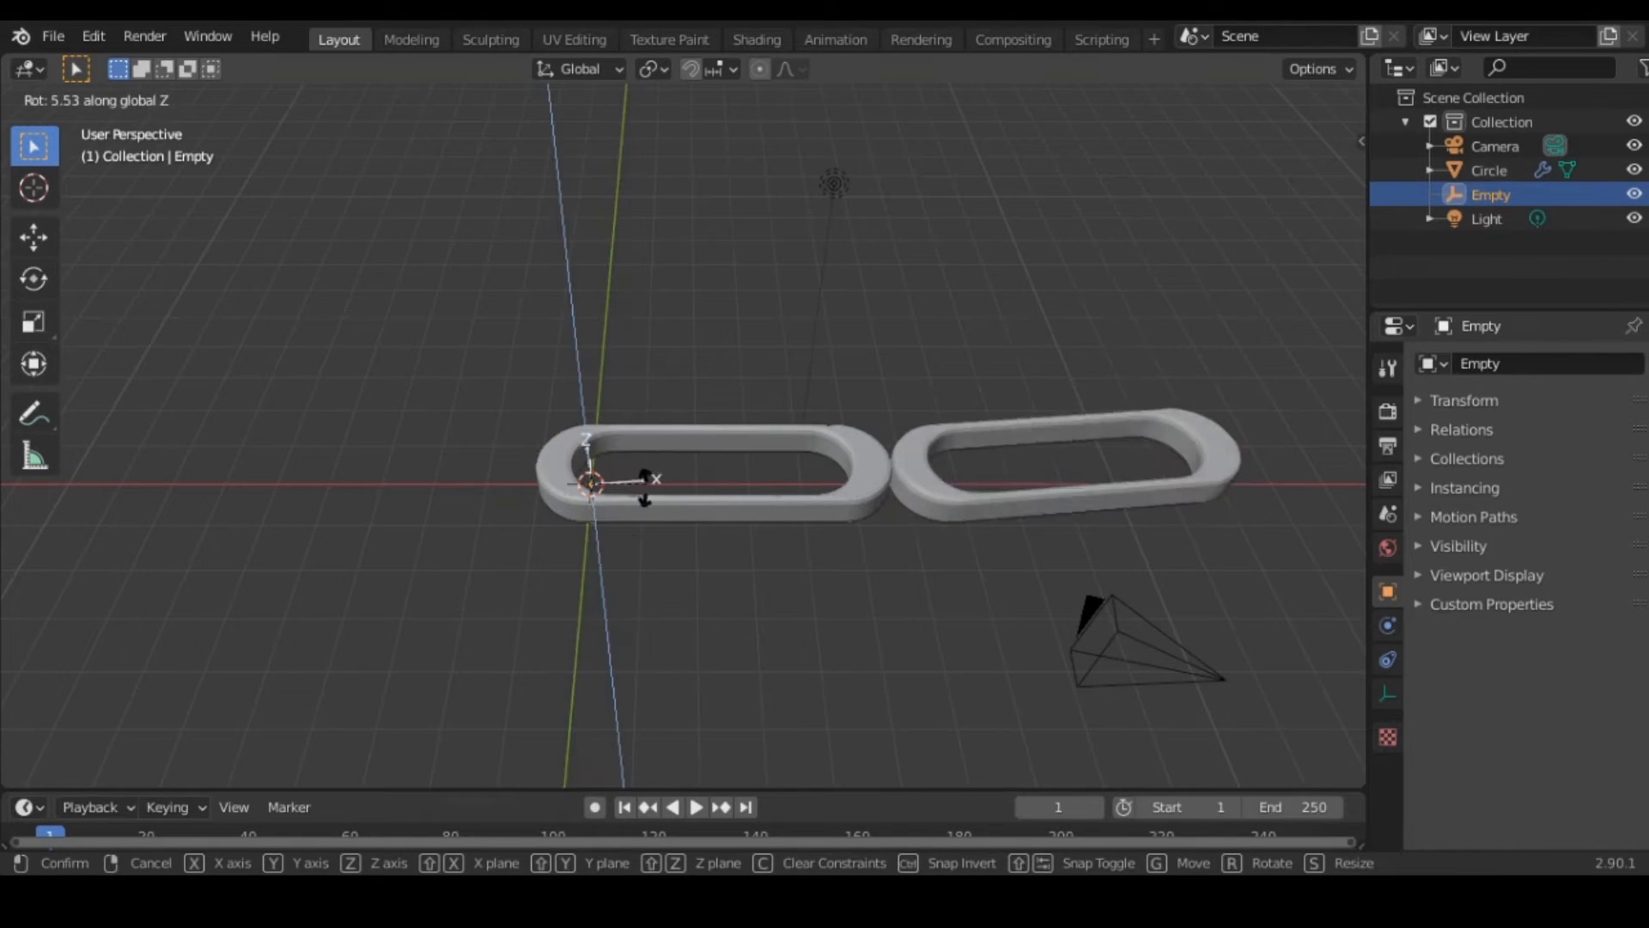
key(x)
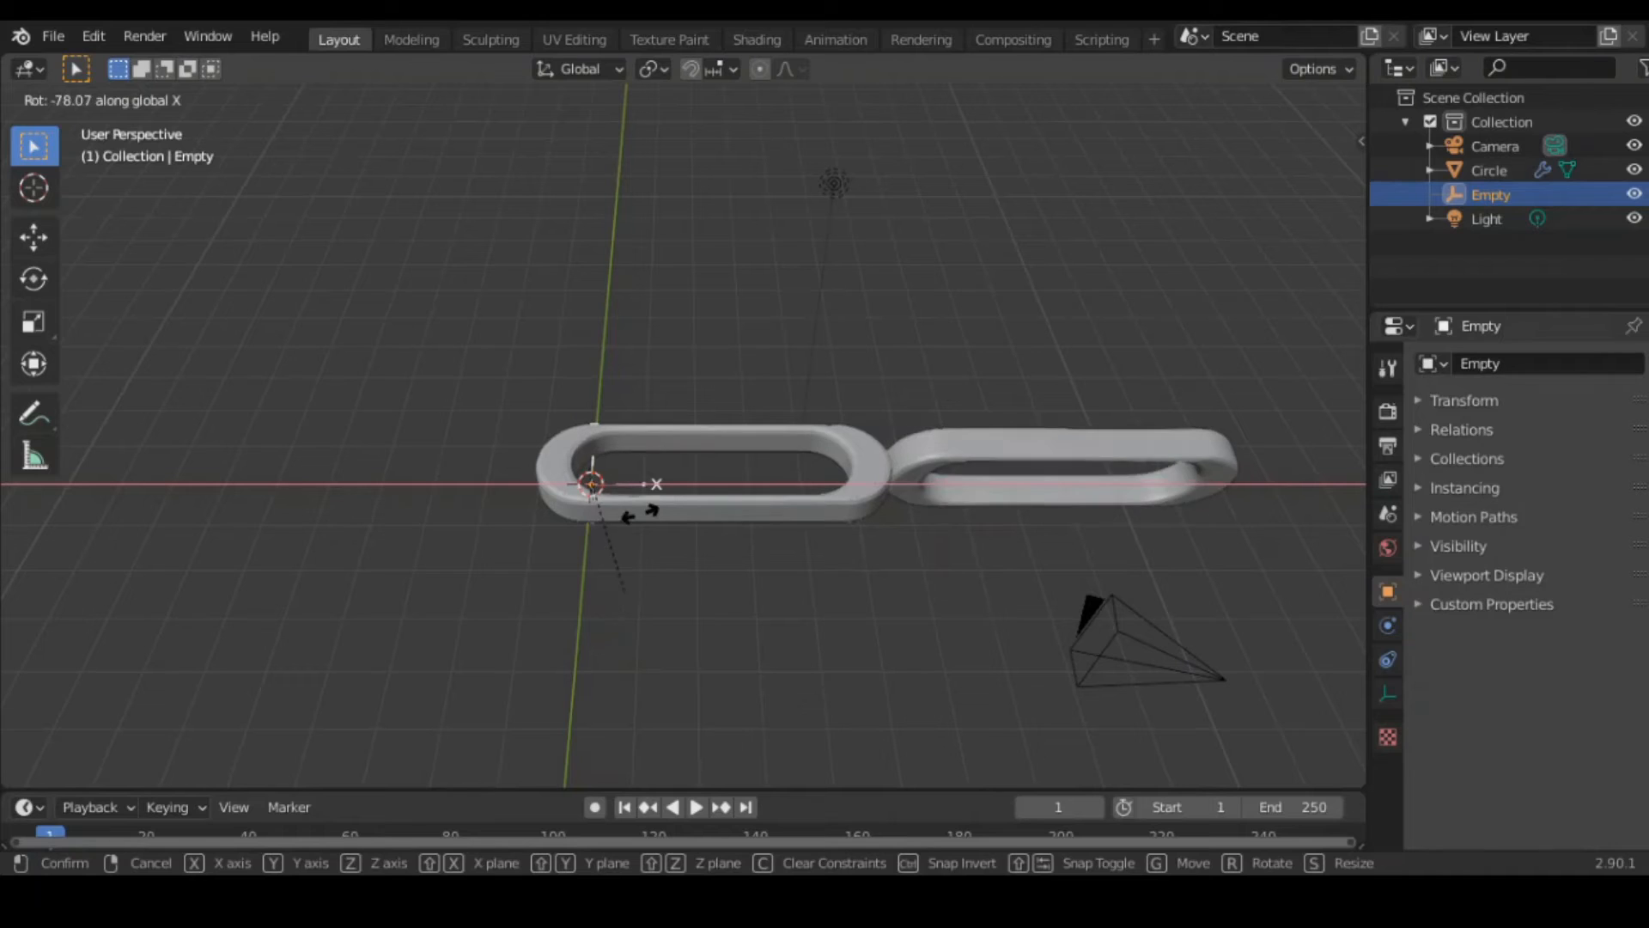
text(90)
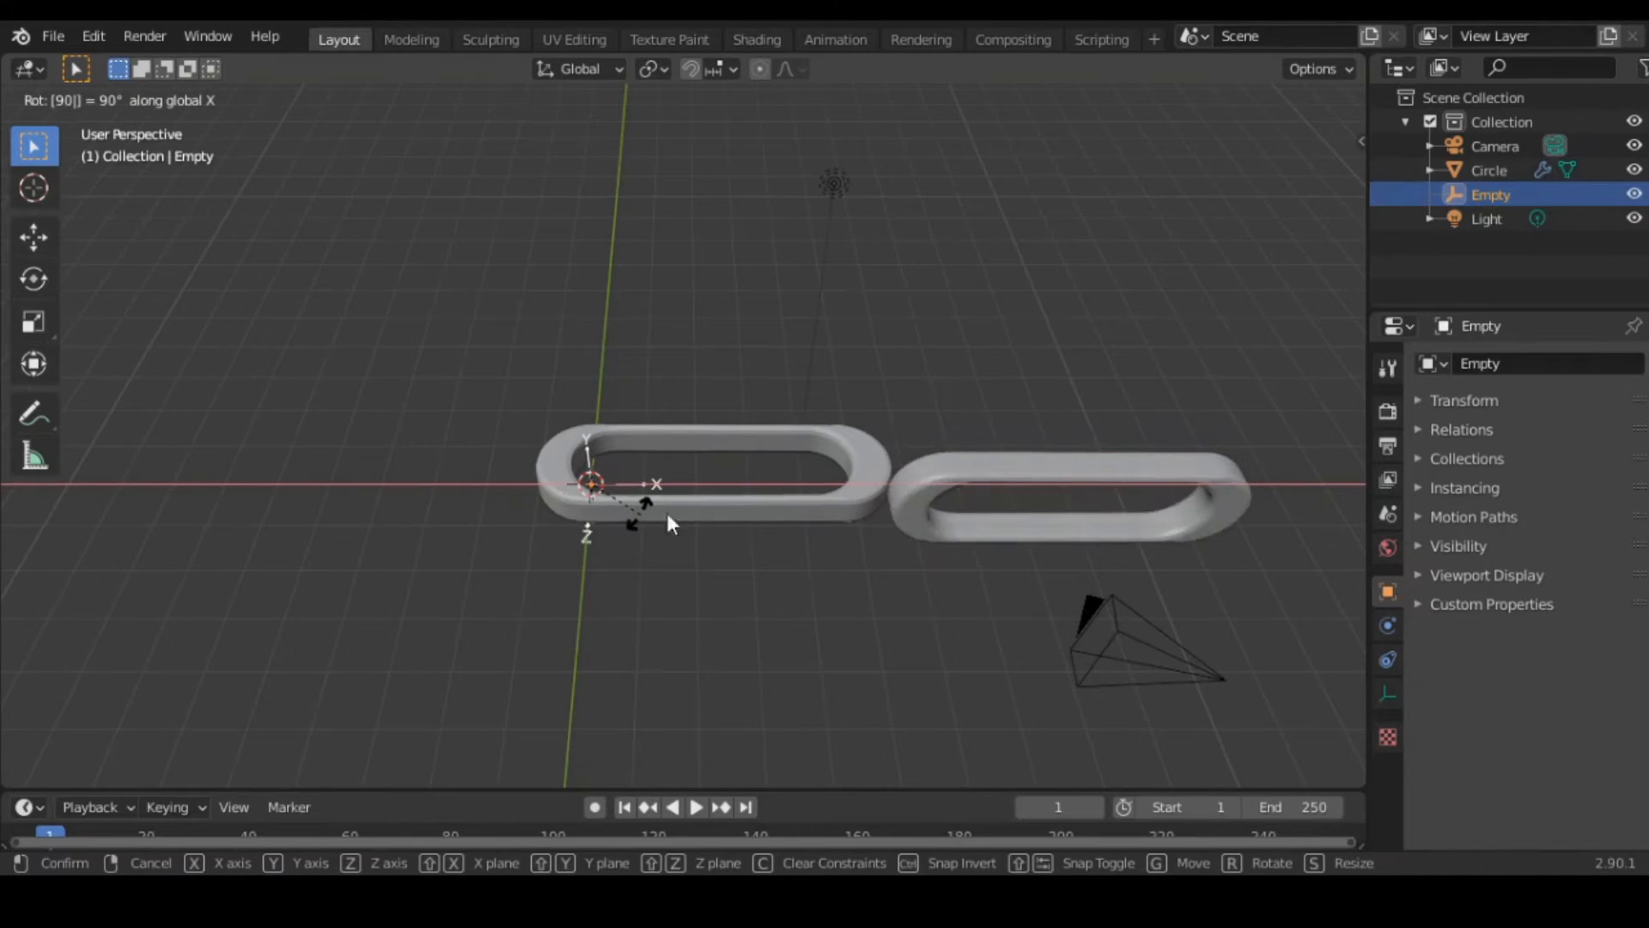
key(Return)
Move the arrows empty slightly in the positive global Y direction to line up the second link with the first.
middle_drag(666, 513, 467, 636)
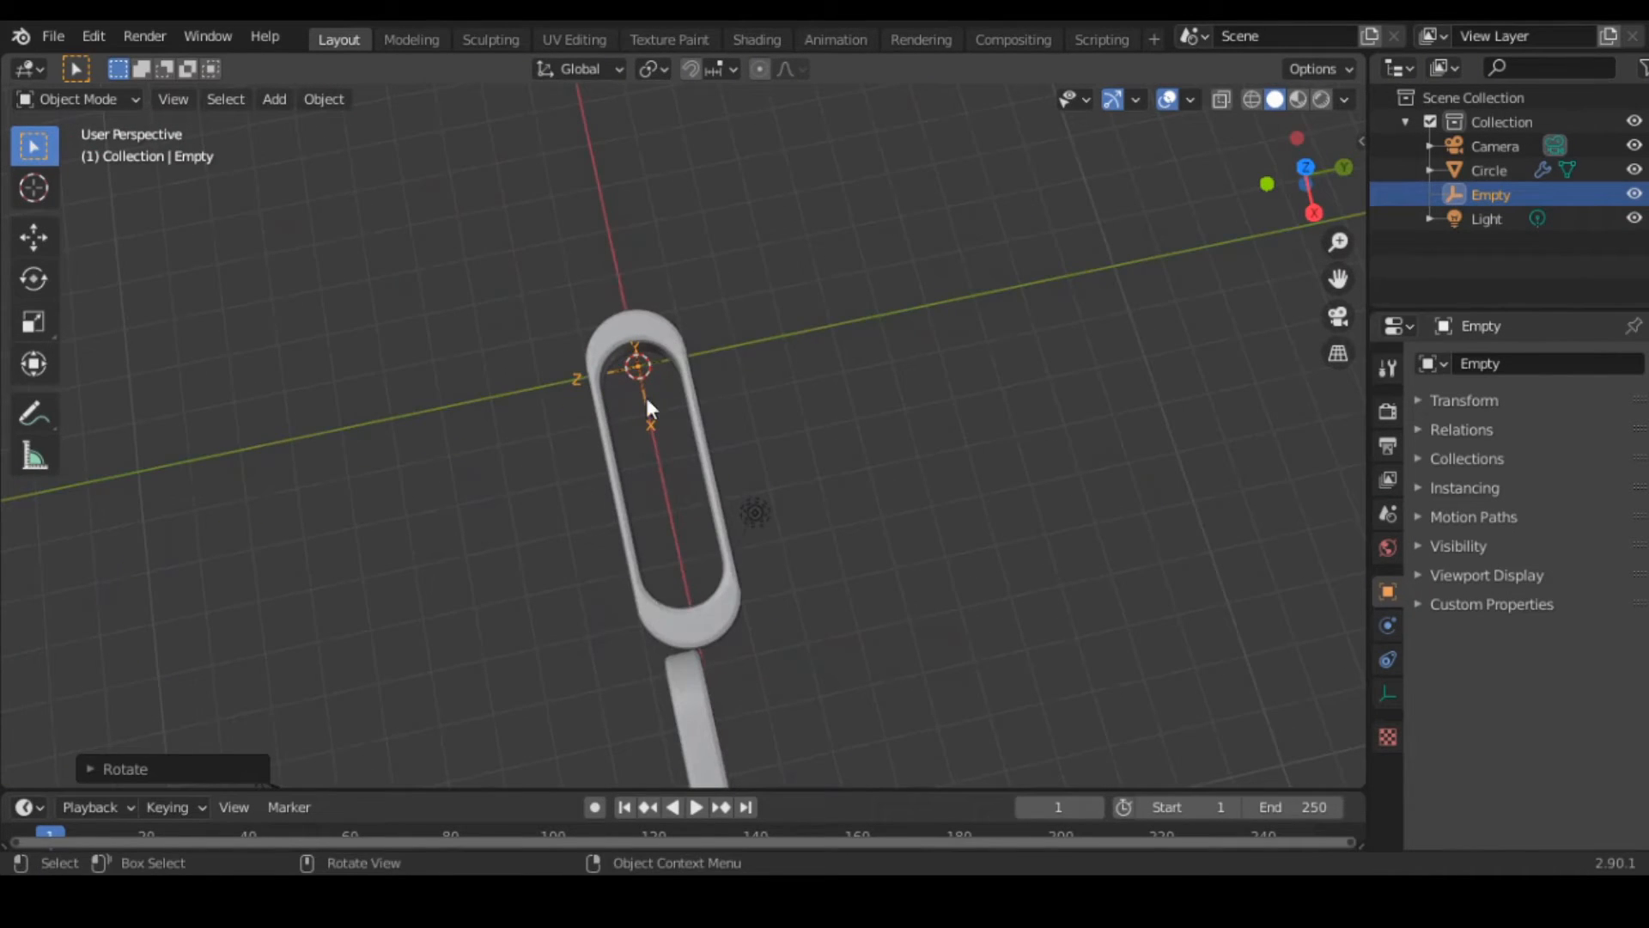
key(g)
key(y)
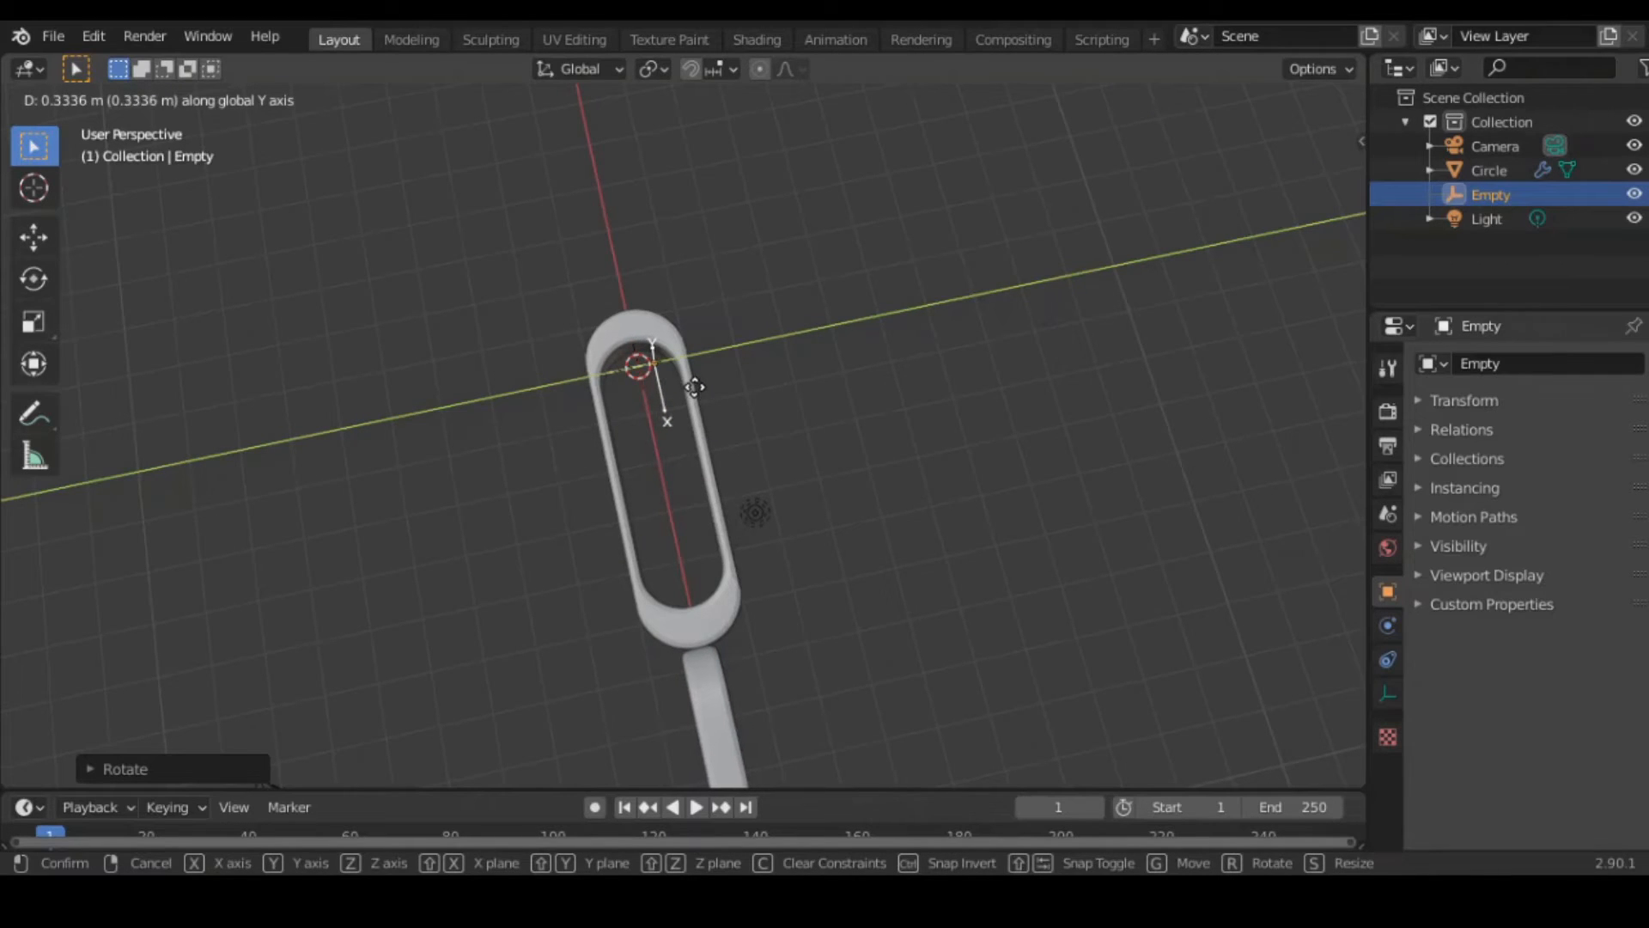
click(702, 389)
Select the ring and set the Array modifier's relative offset Factor X to 0.6 so the links interlock.
click(710, 521)
middle_drag(786, 515, 987, 378)
scroll(1544, 675, down, 3)
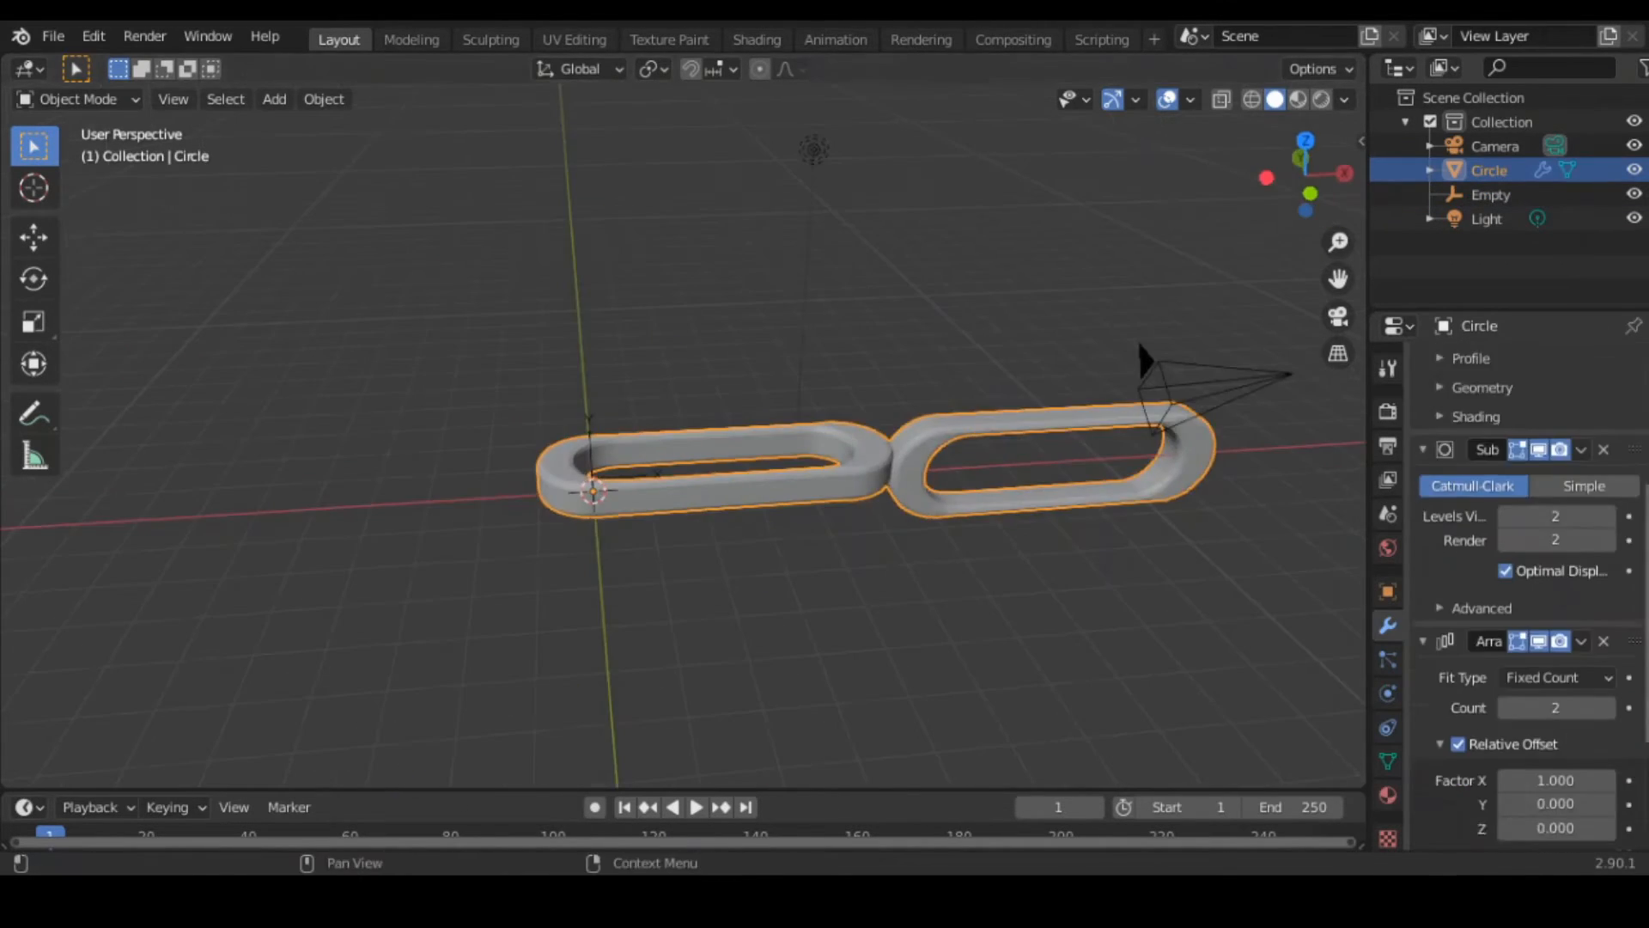
click(1507, 687)
click(1507, 688)
click(1506, 687)
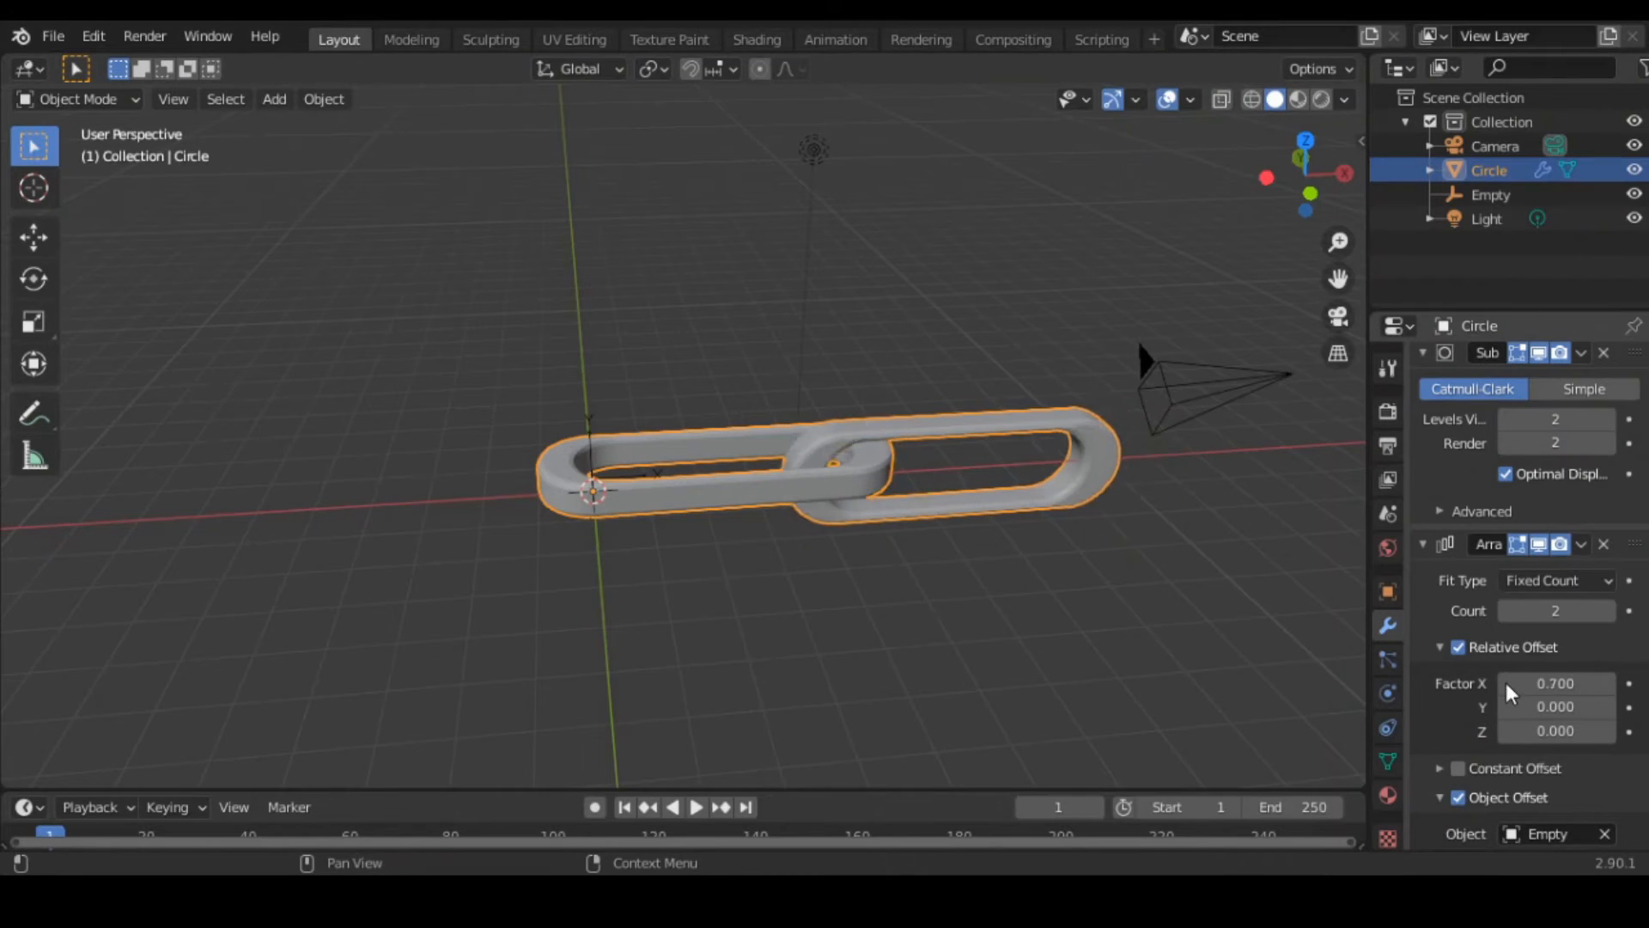
click(1507, 687)
Set the Array modifier's count to 5 to lengthen the chain.
middle_drag(840, 436, 811, 580)
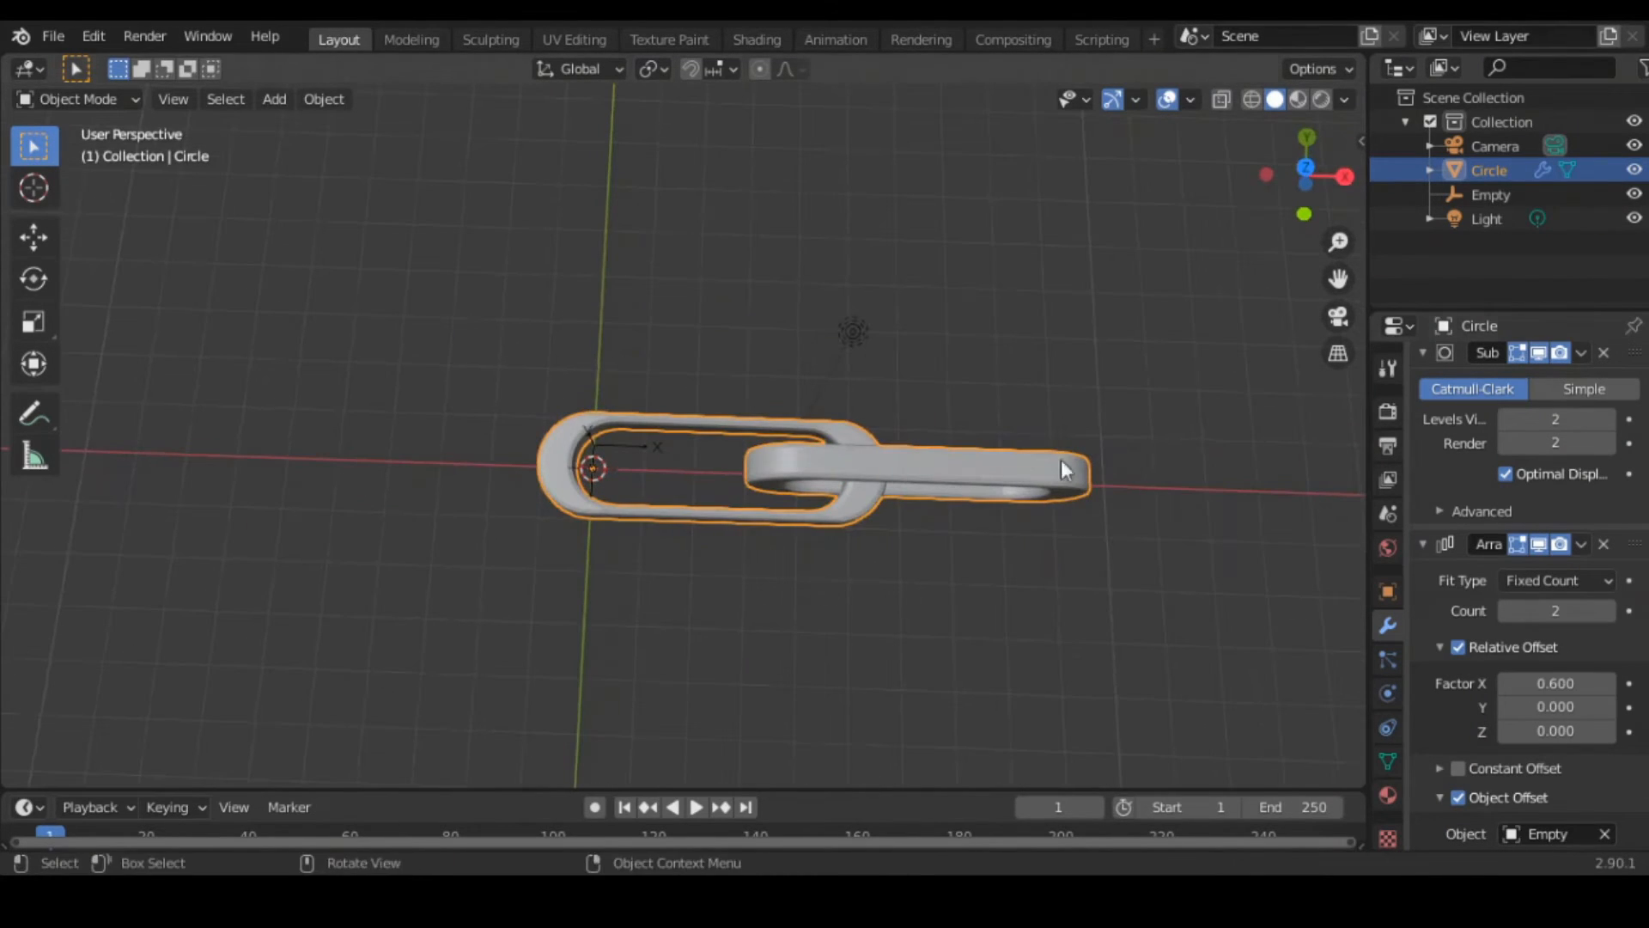
click(1607, 611)
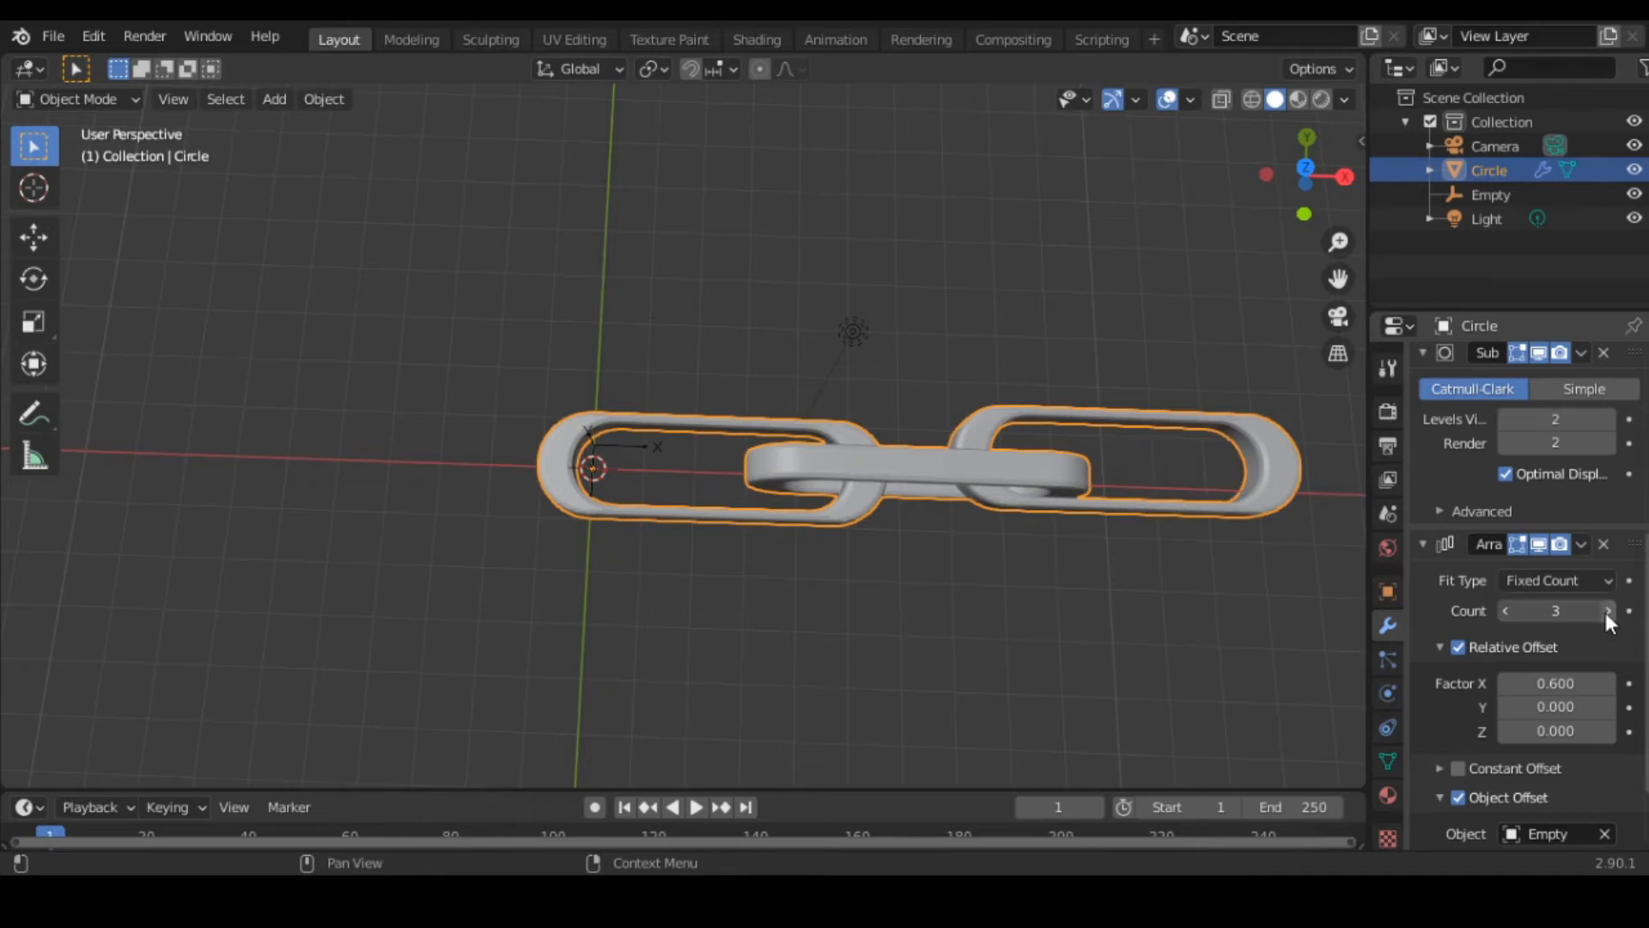
click(1607, 610)
click(1607, 611)
Move the chain slightly along the global Y axis.
middle_drag(987, 518, 806, 539)
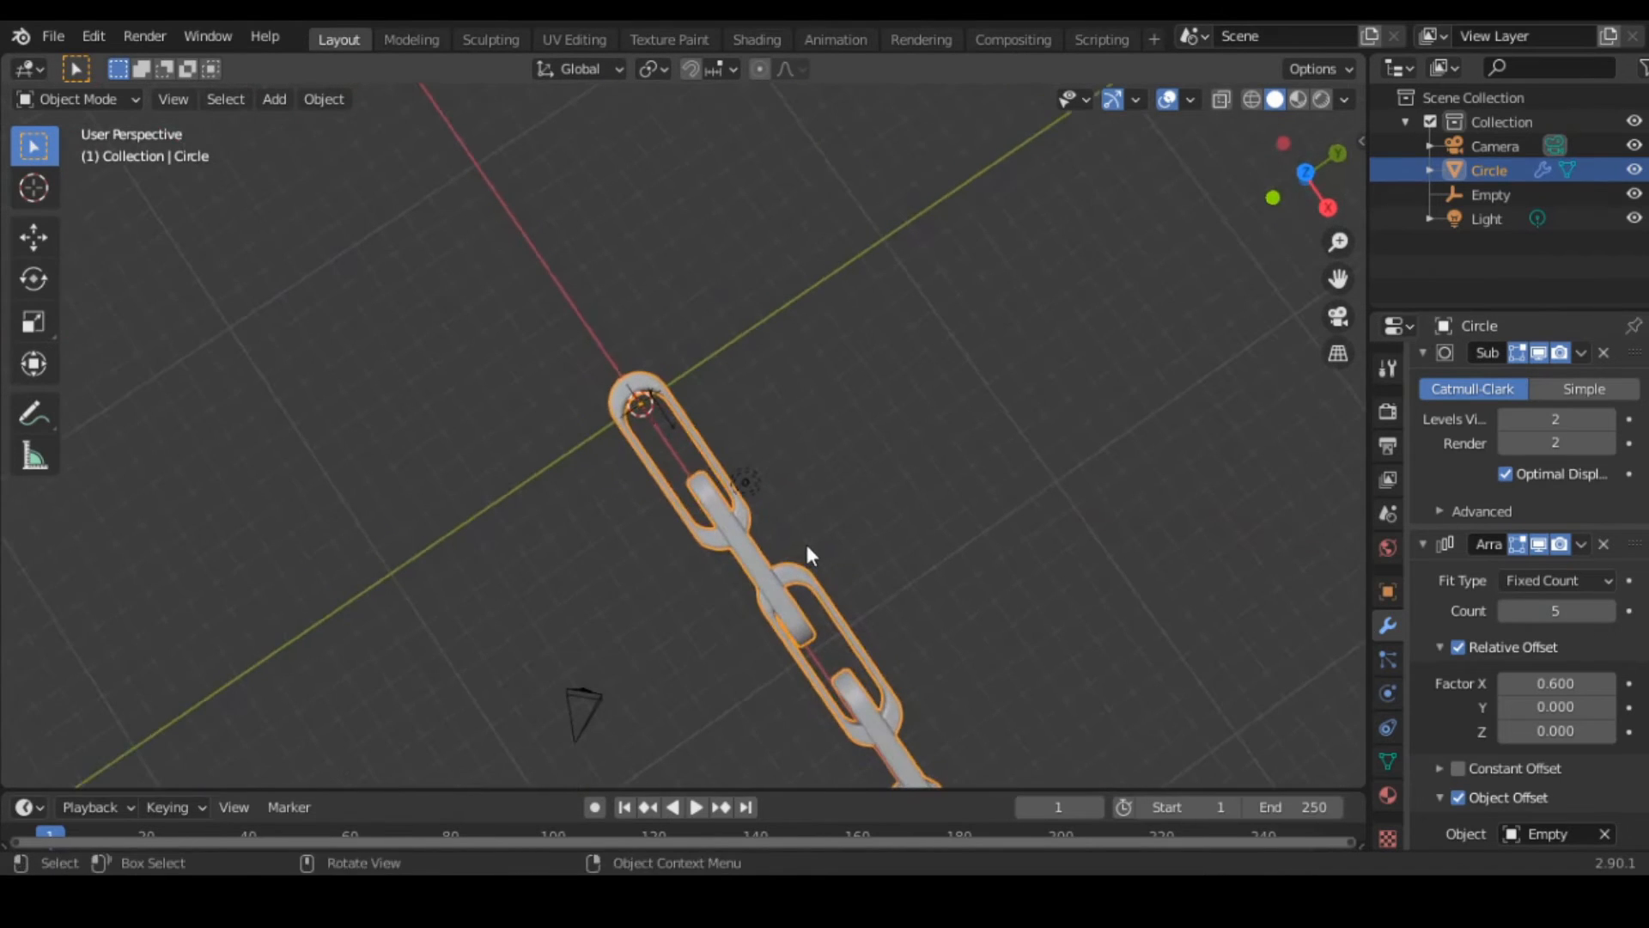
key(g)
key(y)
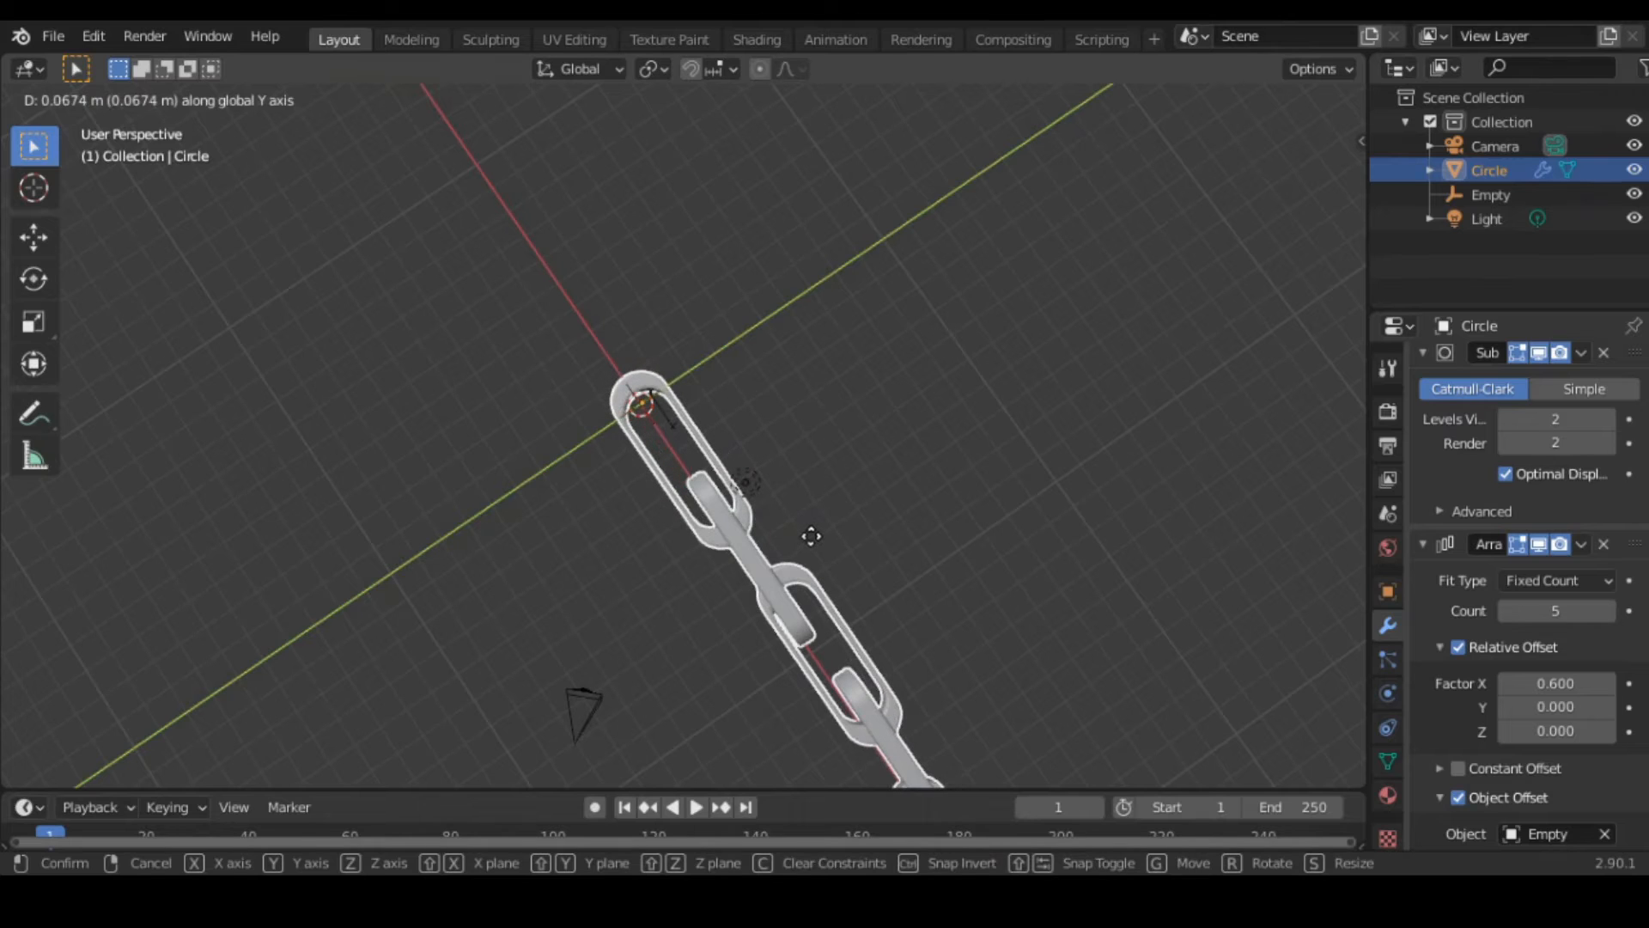
middle_drag(930, 348, 894, 237)
click(937, 364)
middle_drag(938, 364, 917, 555)
click(877, 550)
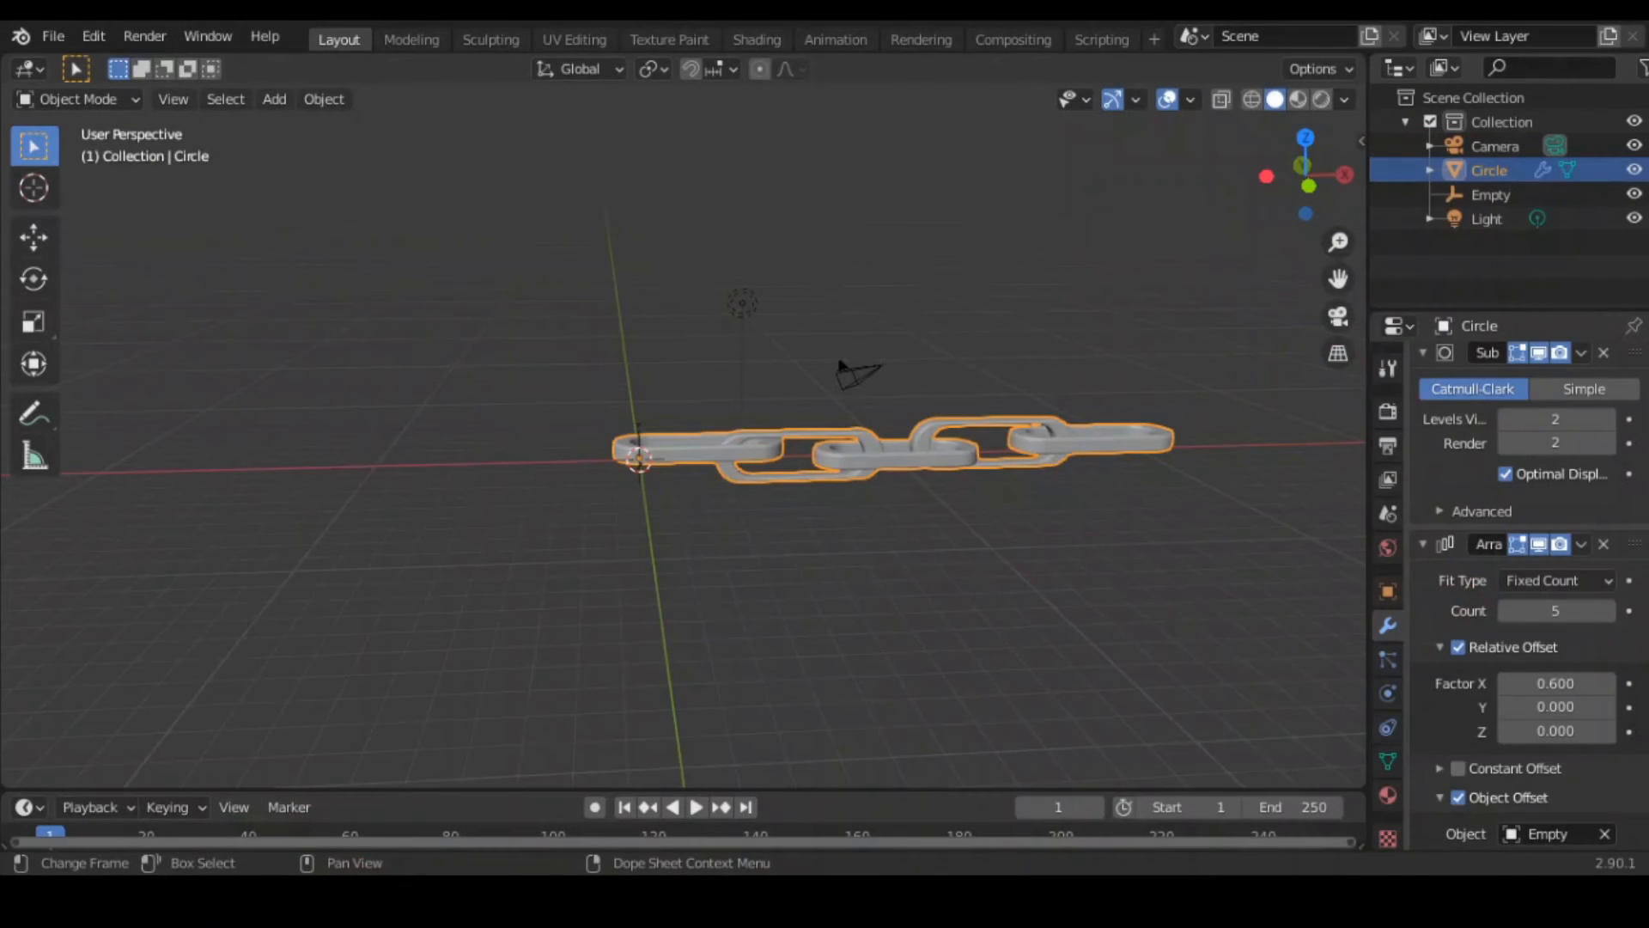
middle_drag(739, 515, 963, 455)
right_click(1177, 423)
click(1177, 422)
Collapse the Bevel, Subdivision and Array modifiers and add a Curve modifier to the chain.
scroll(1505, 462, up, 5)
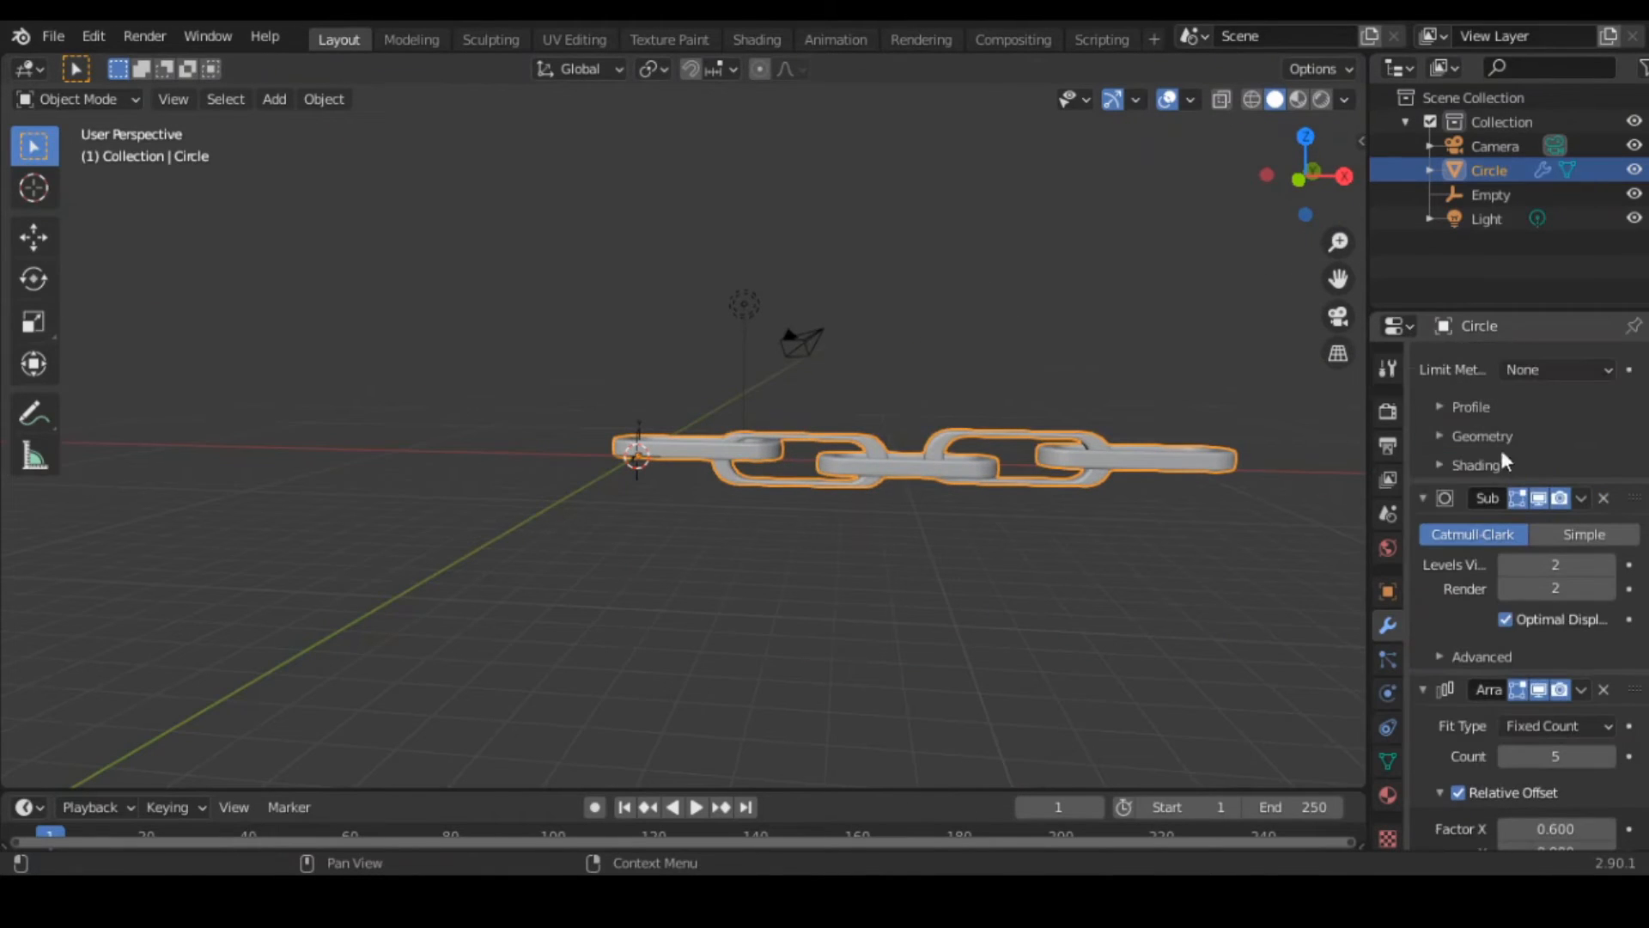
click(1581, 498)
click(1423, 496)
scroll(1435, 473, up, 6)
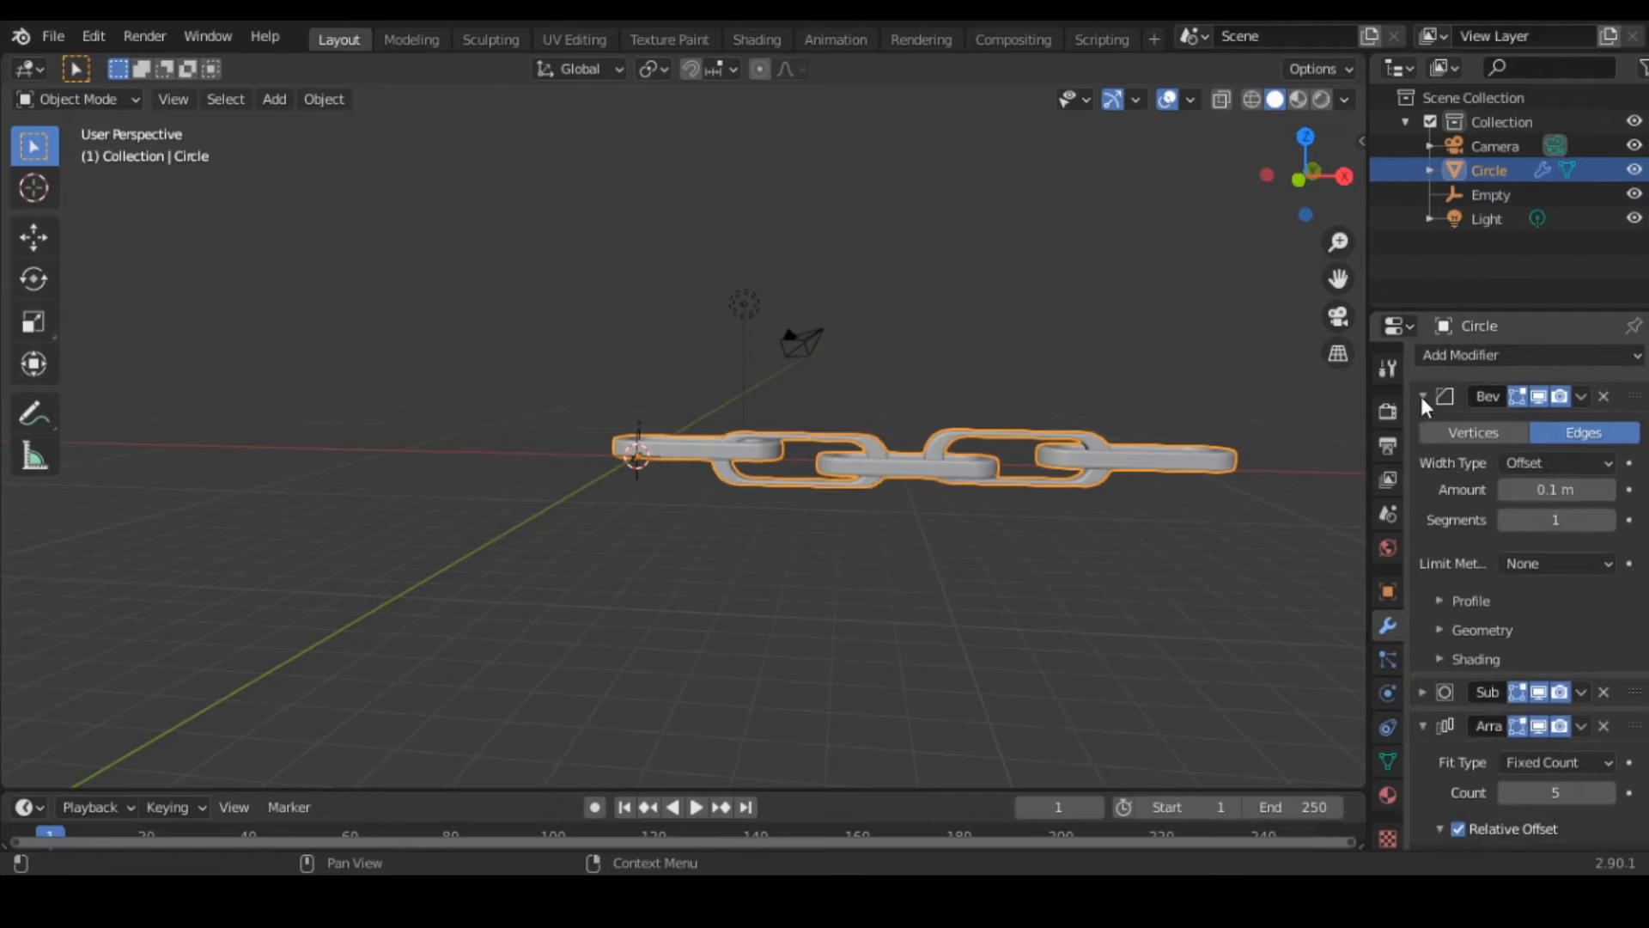
click(1423, 397)
click(1422, 464)
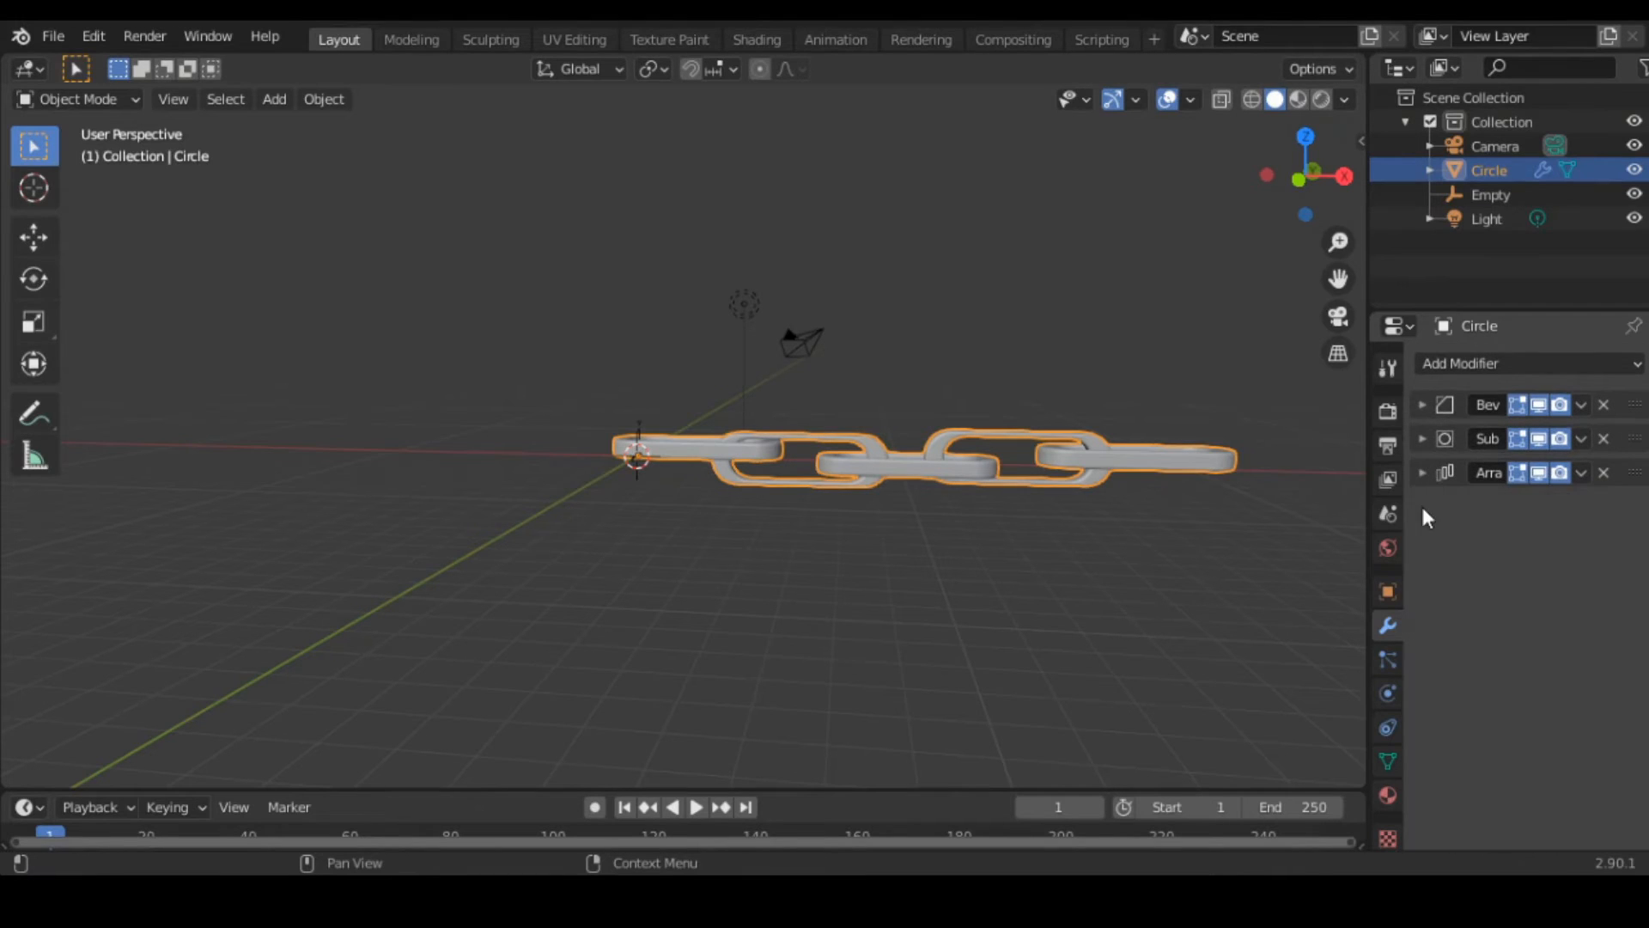
click(1586, 361)
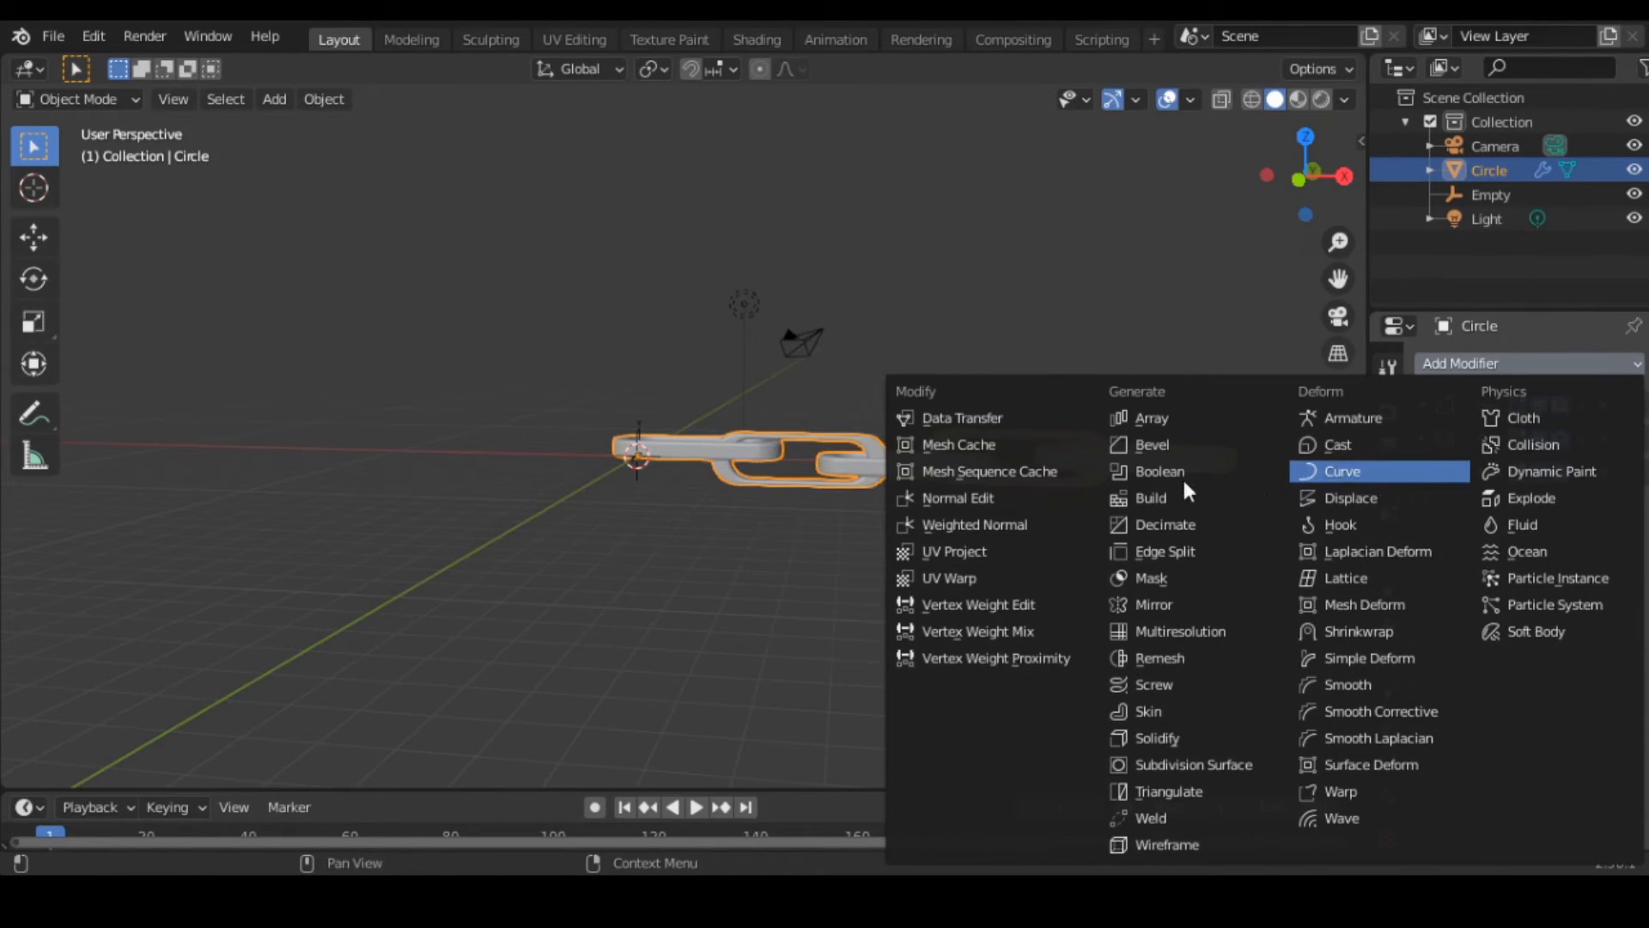
click(1372, 474)
Add a Path curve to the scene at the origin.
key(shift+a)
mouse_move(1122, 478)
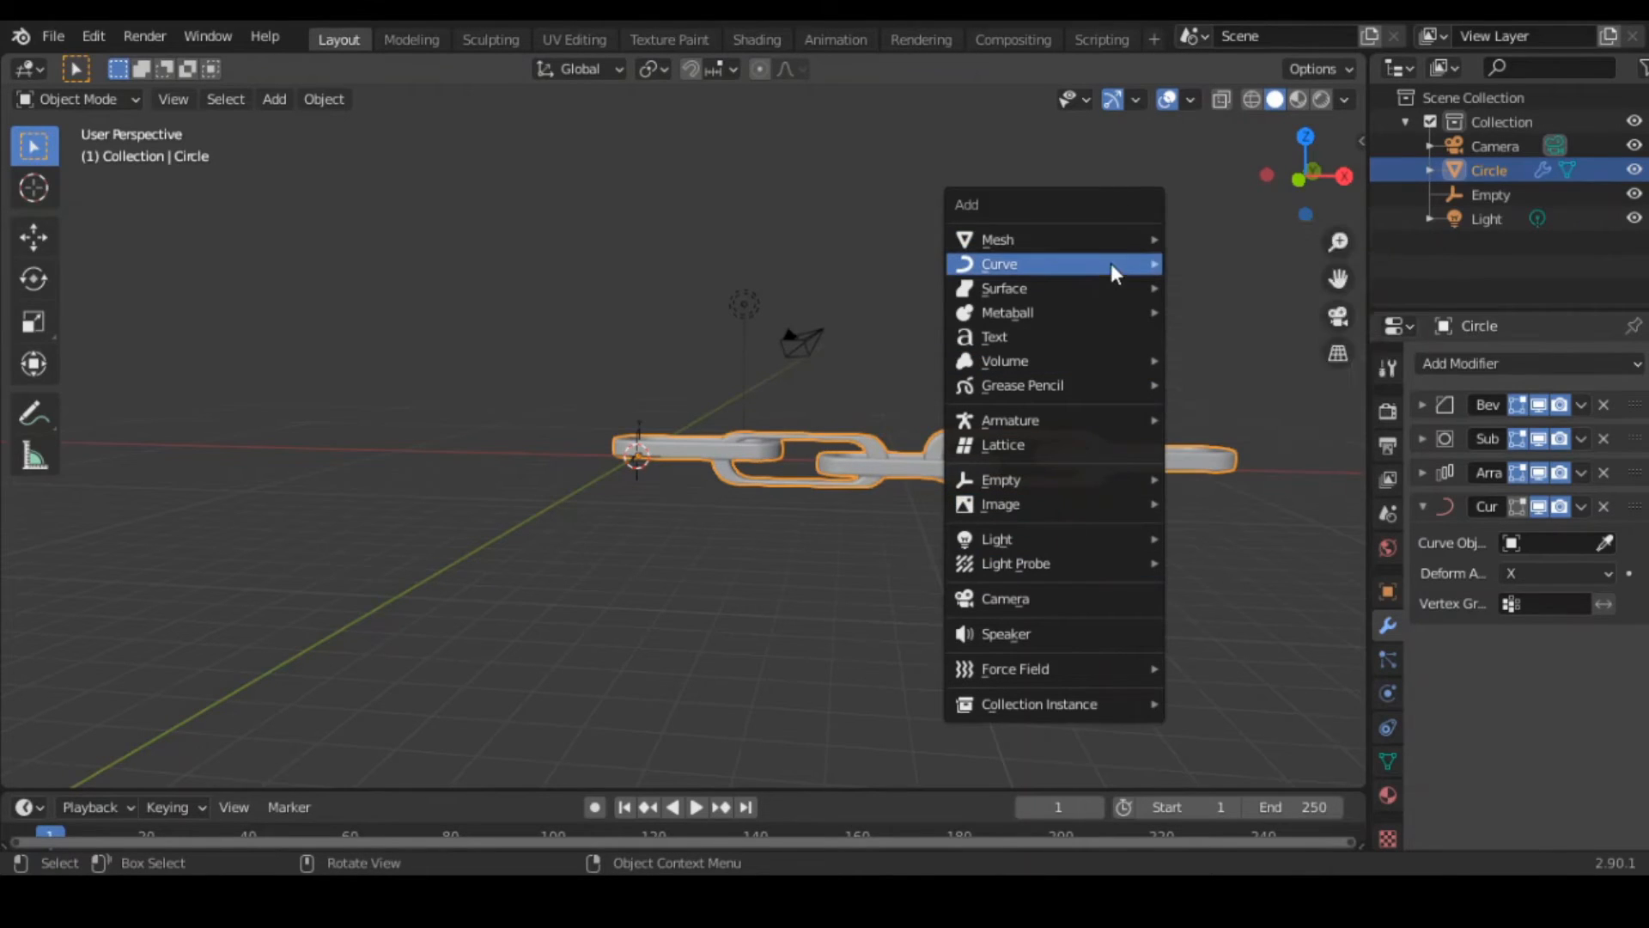
mouse_move(1111, 262)
click(1237, 370)
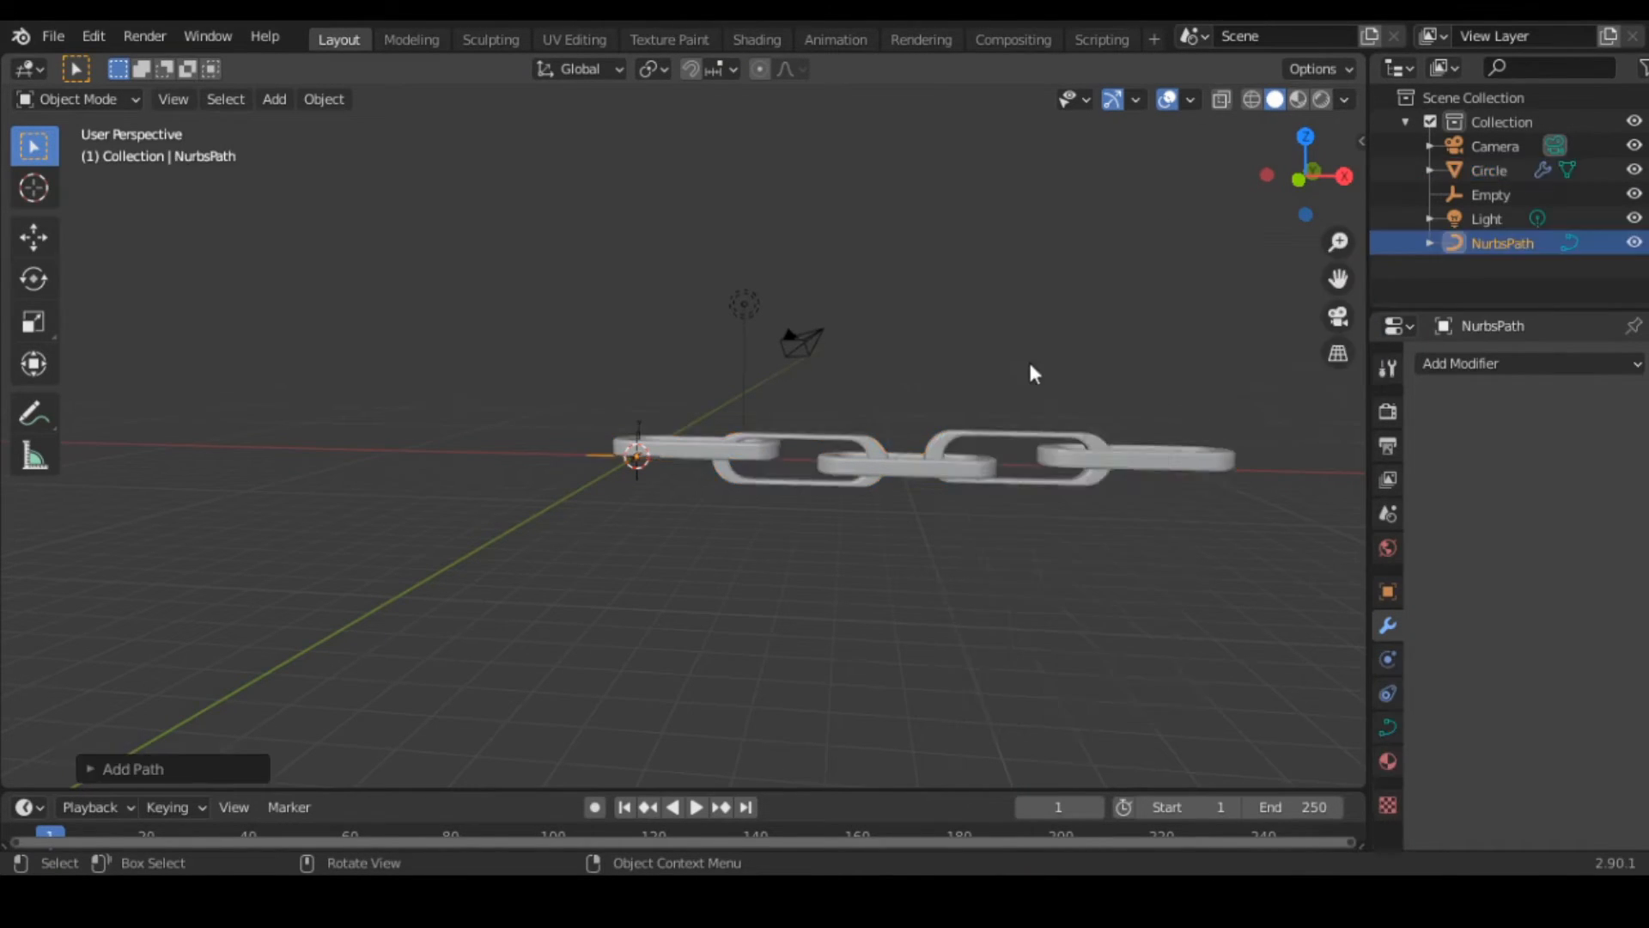
Select the chain and assign the NurbsPath as its Curve modifier's curve object.
middle_drag(1029, 364, 792, 450)
scroll(724, 492, up, 5)
click(724, 492)
middle_drag(904, 483, 1246, 515)
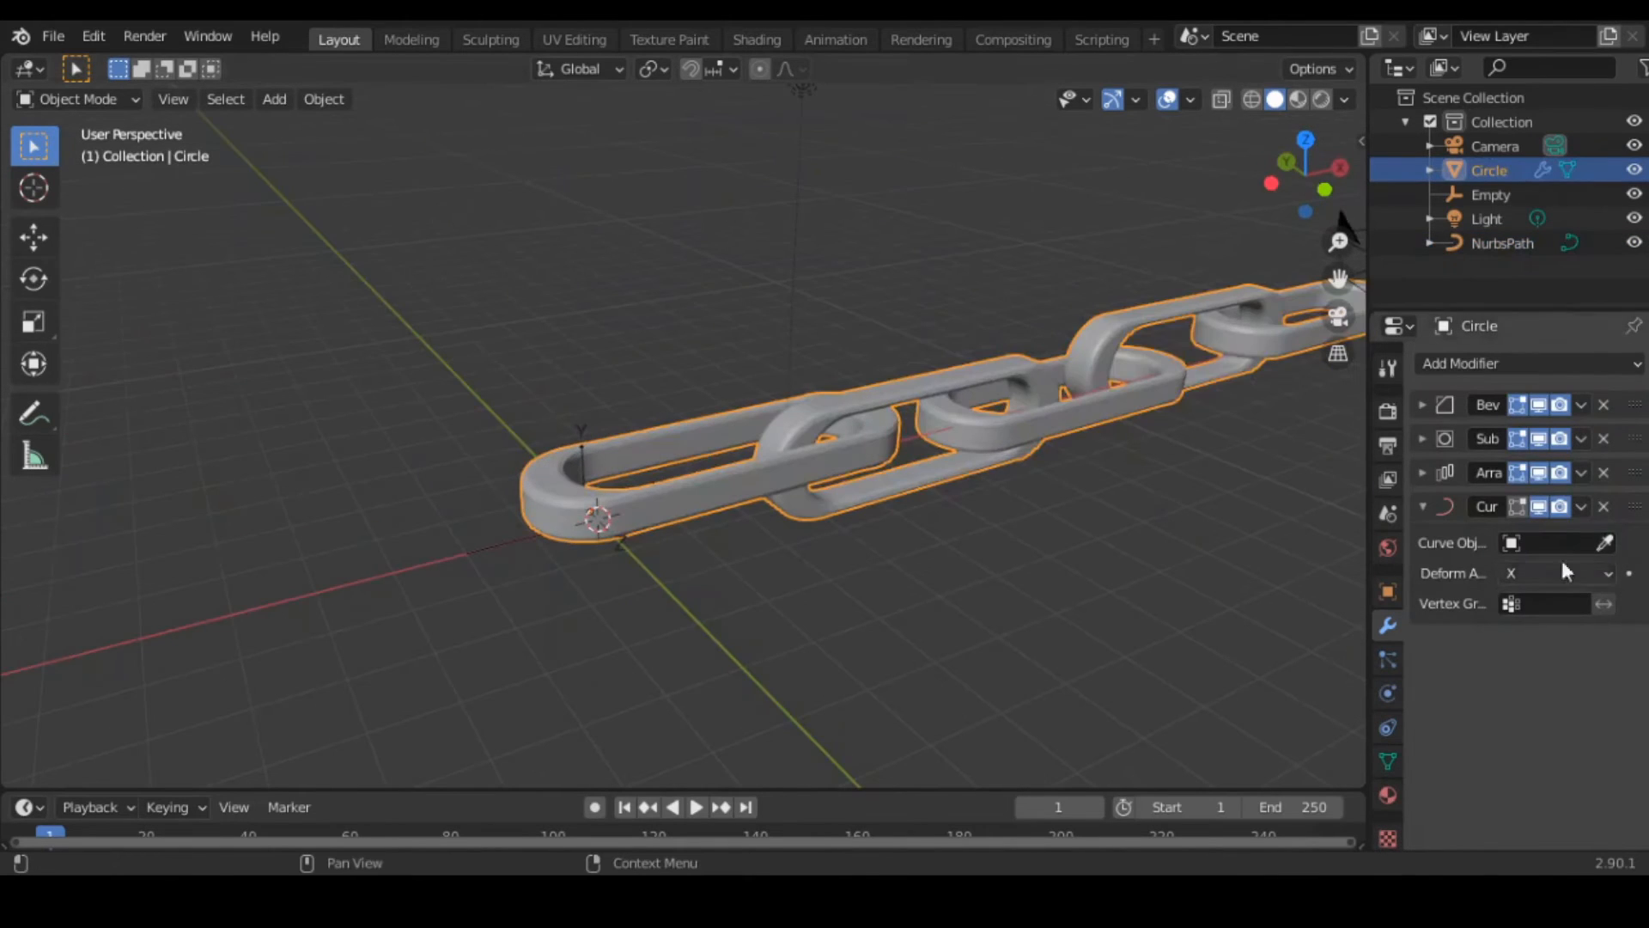
click(1602, 543)
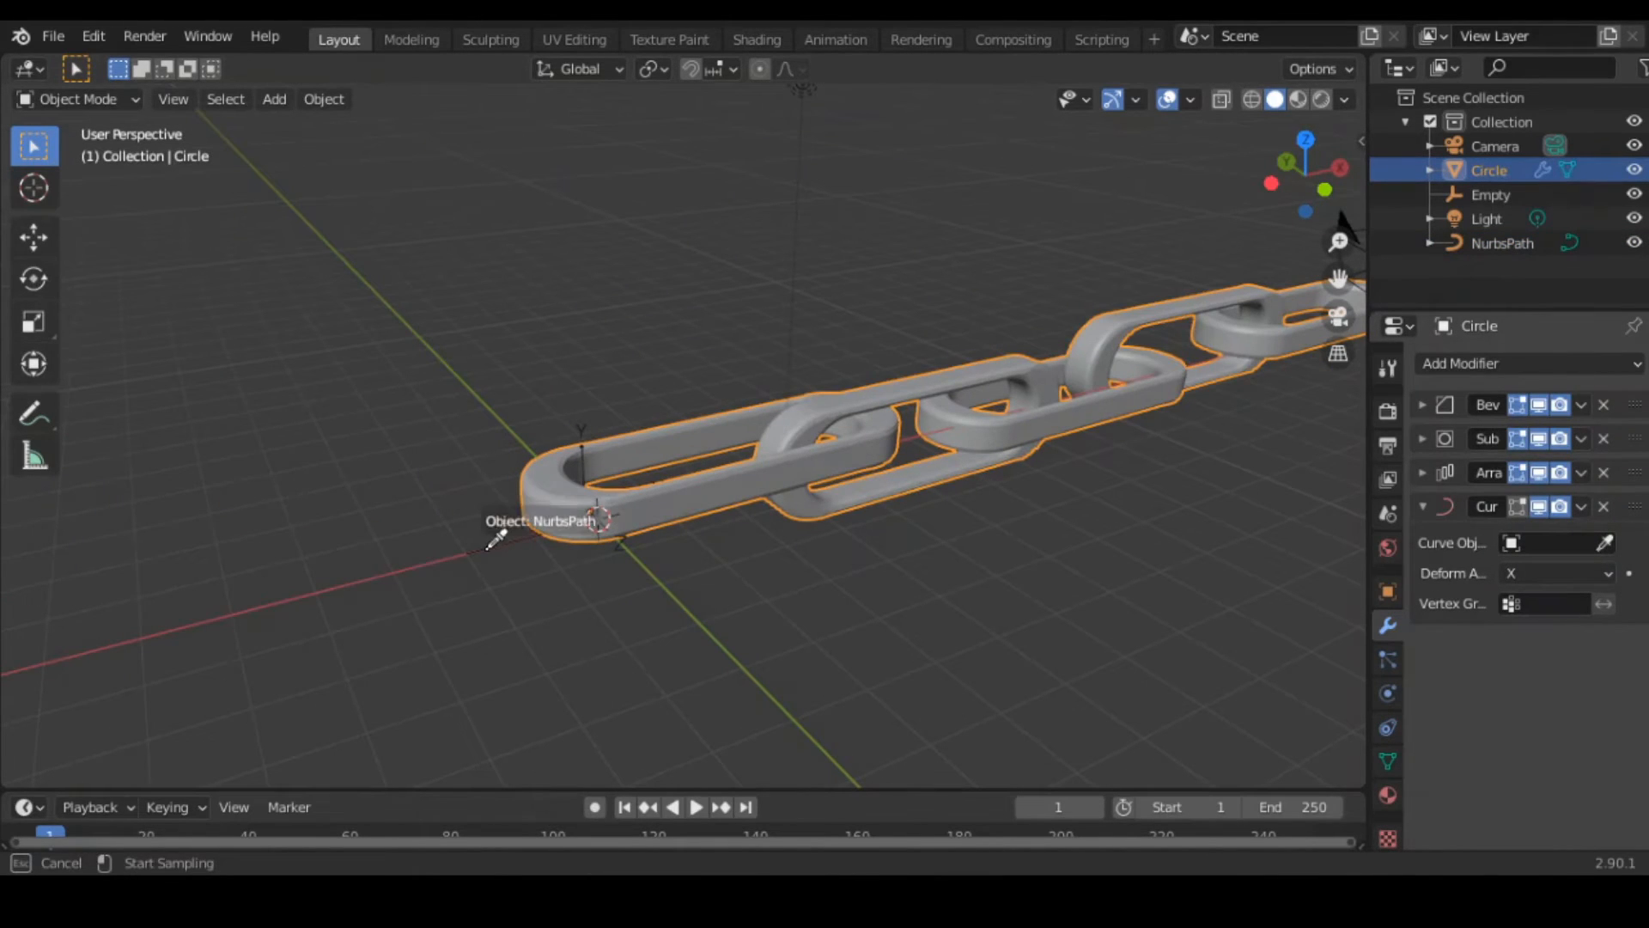
click(621, 528)
Select the path curve, enter Edit Mode and pick its control point at the second link.
middle_drag(559, 538, 677, 383)
click(584, 478)
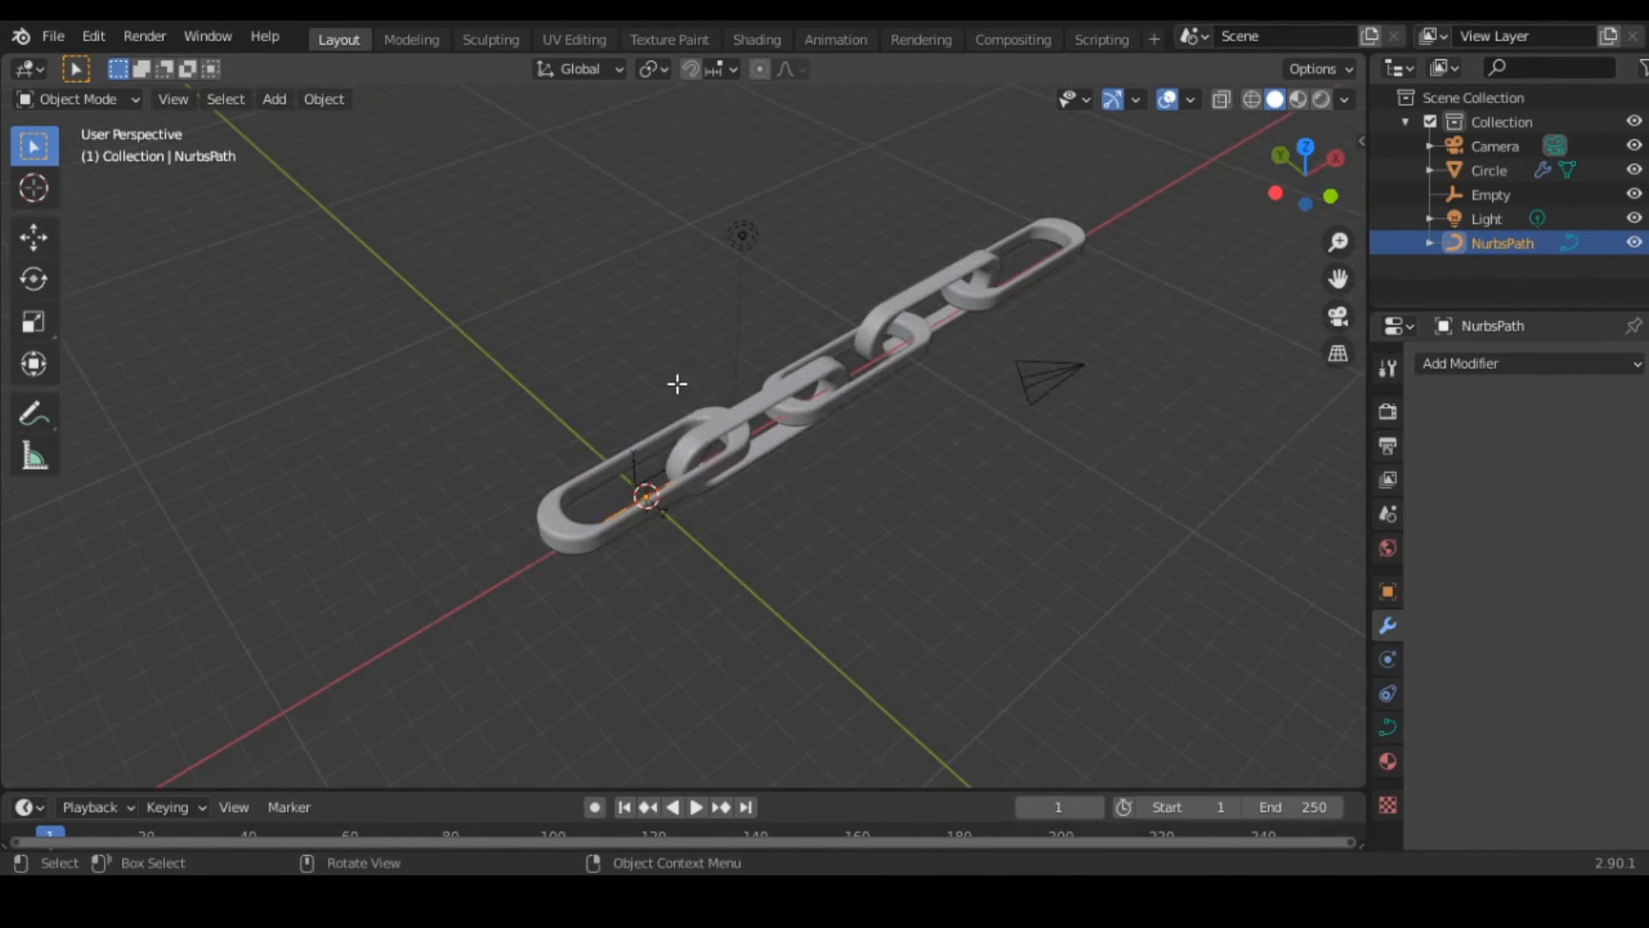
key(Tab)
click(716, 465)
key(g)
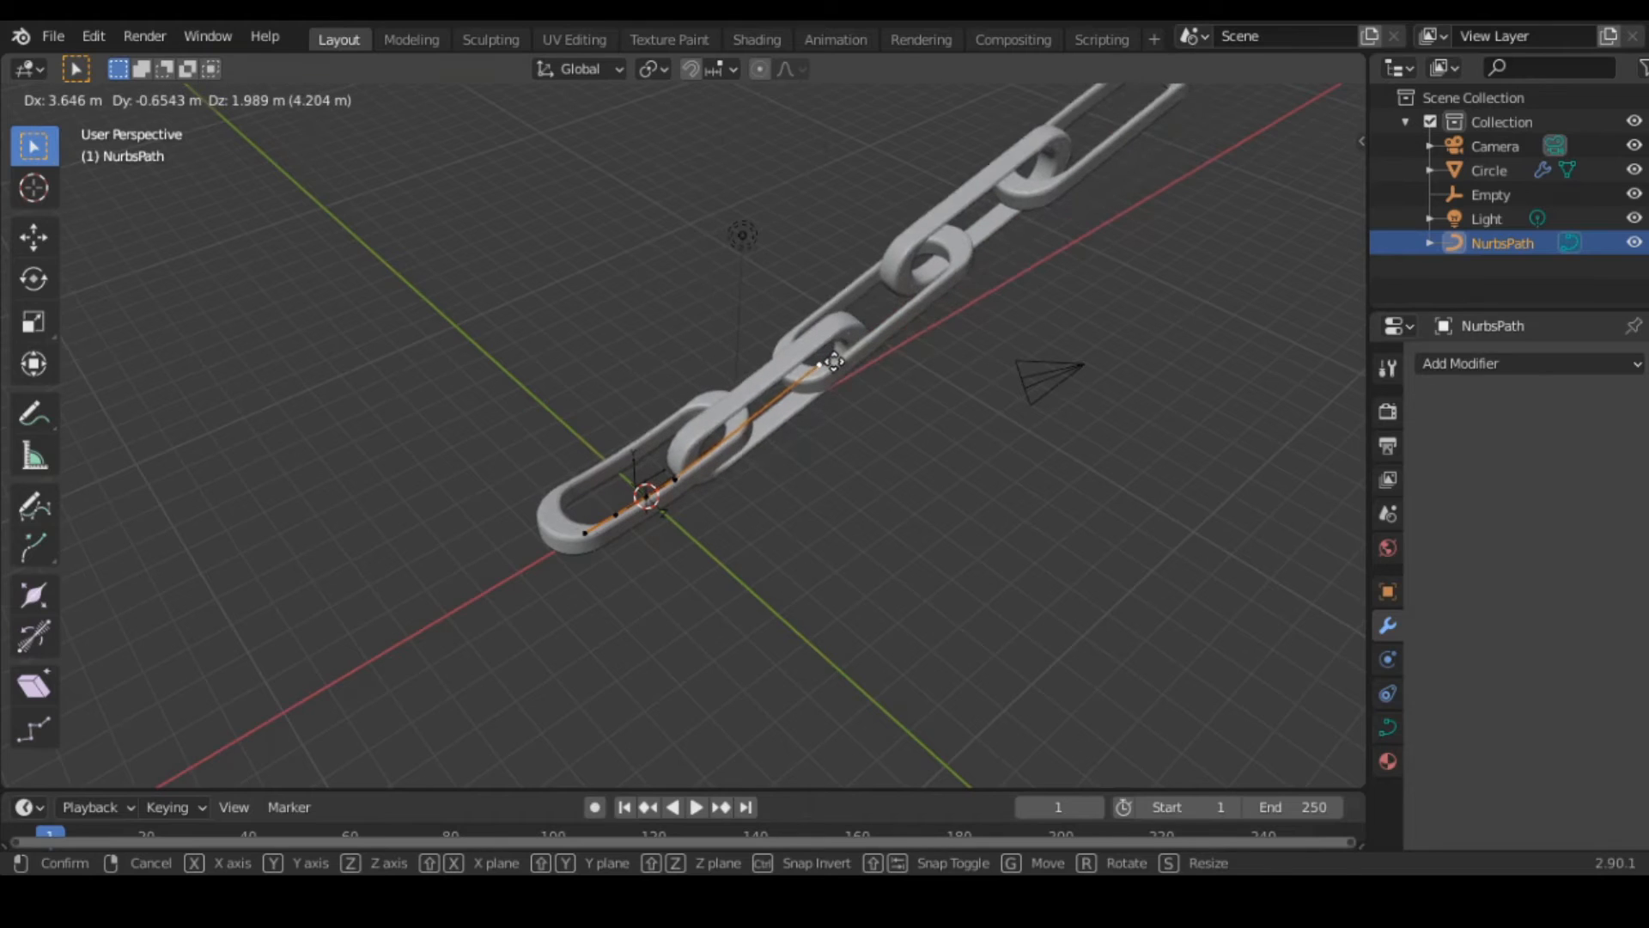
key(Escape)
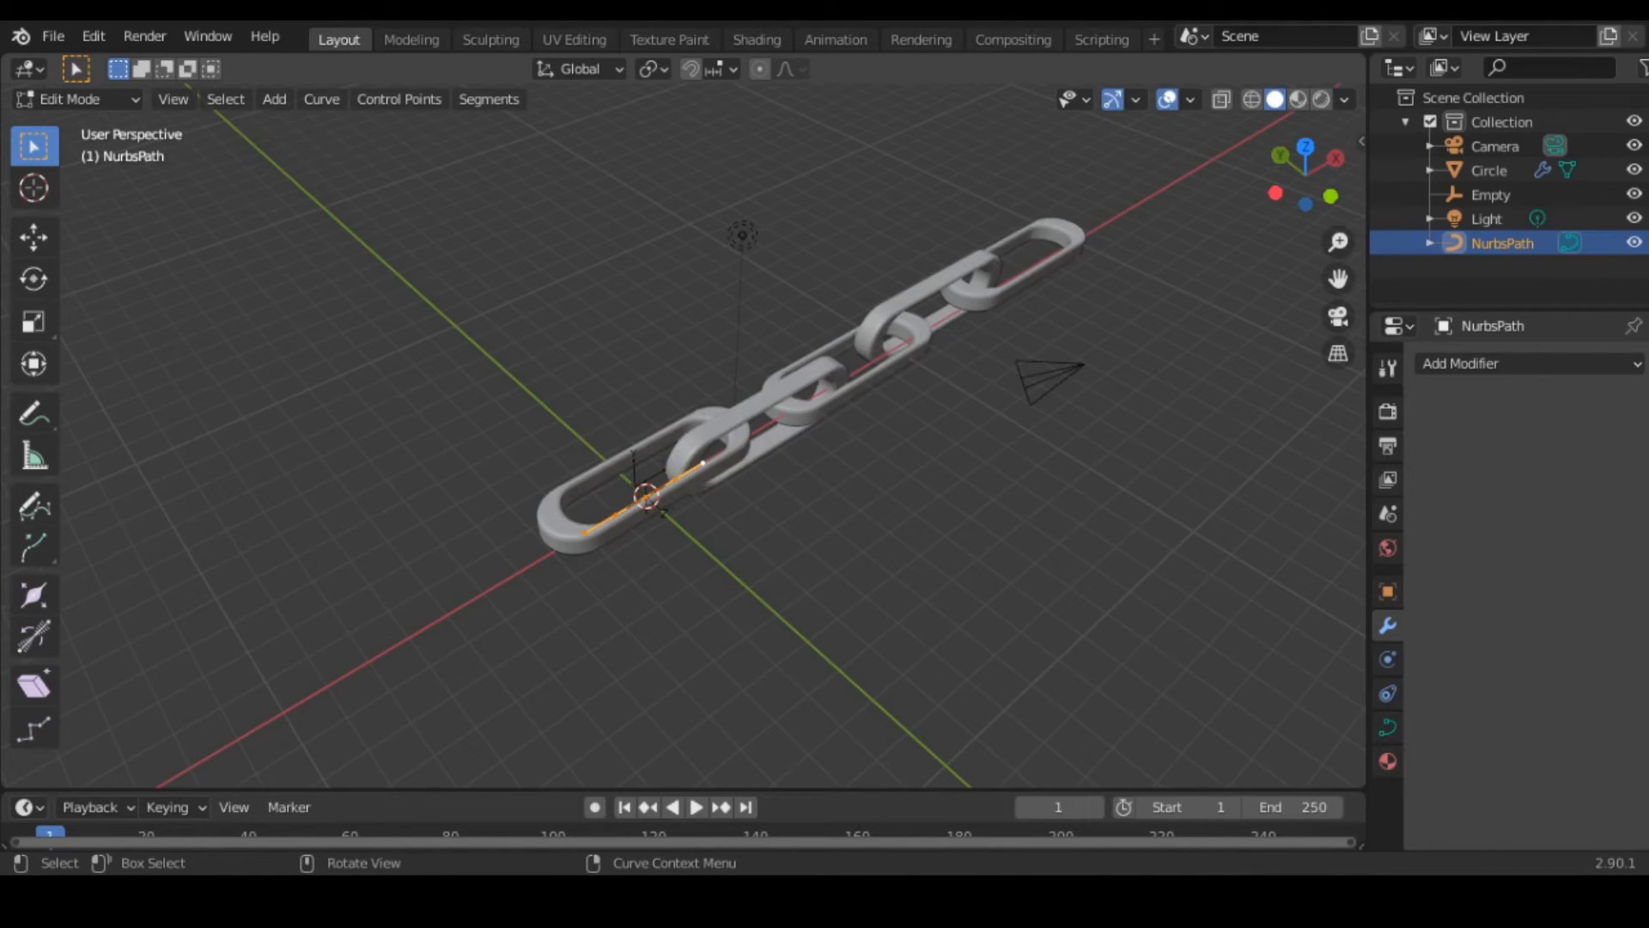
key(r)
key(z)
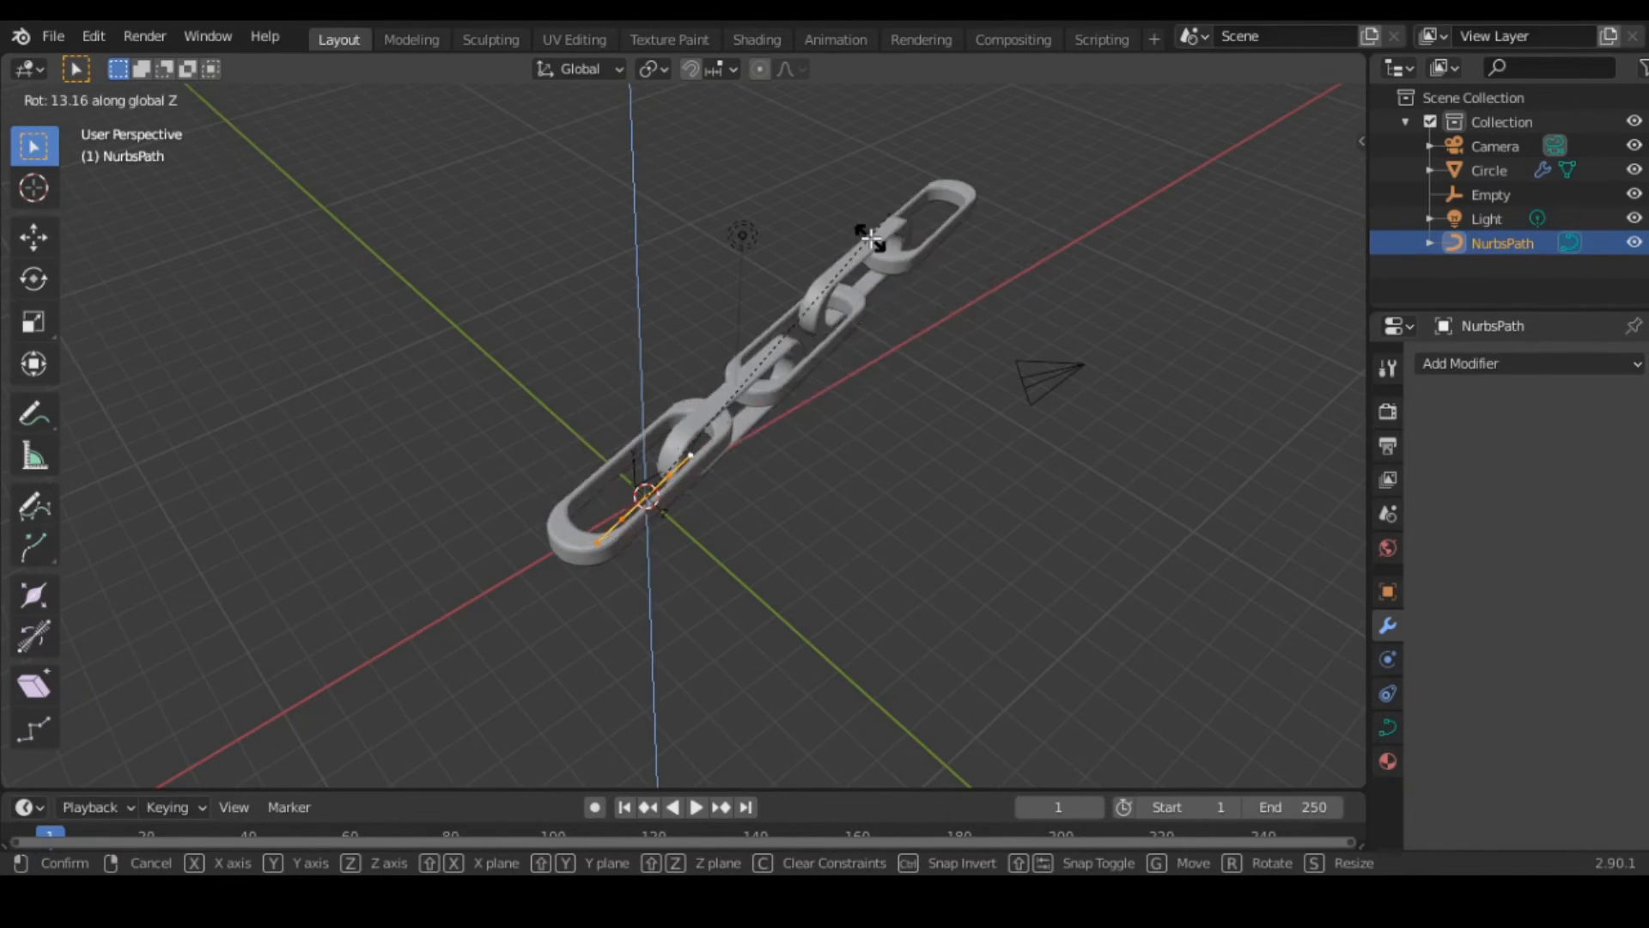
key(Escape)
key(r)
key(x)
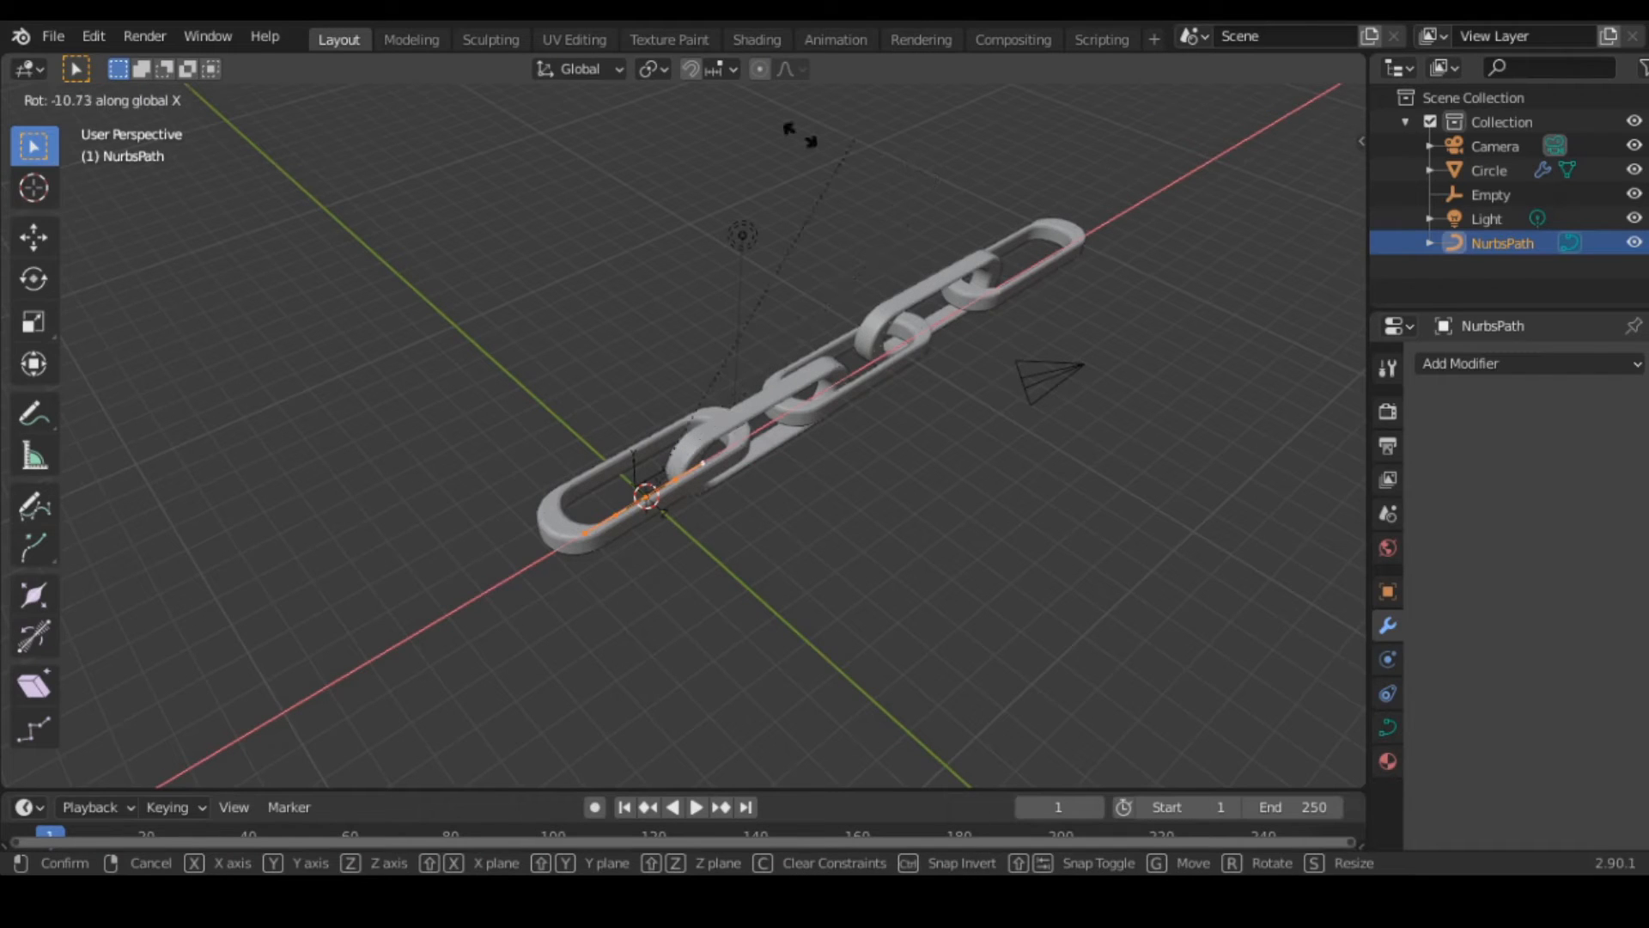
key(Escape)
Rotate the path's control points about the global Y axis so the chain slopes upward.
middle_drag(961, 512, 855, 429)
key(r)
key(y)
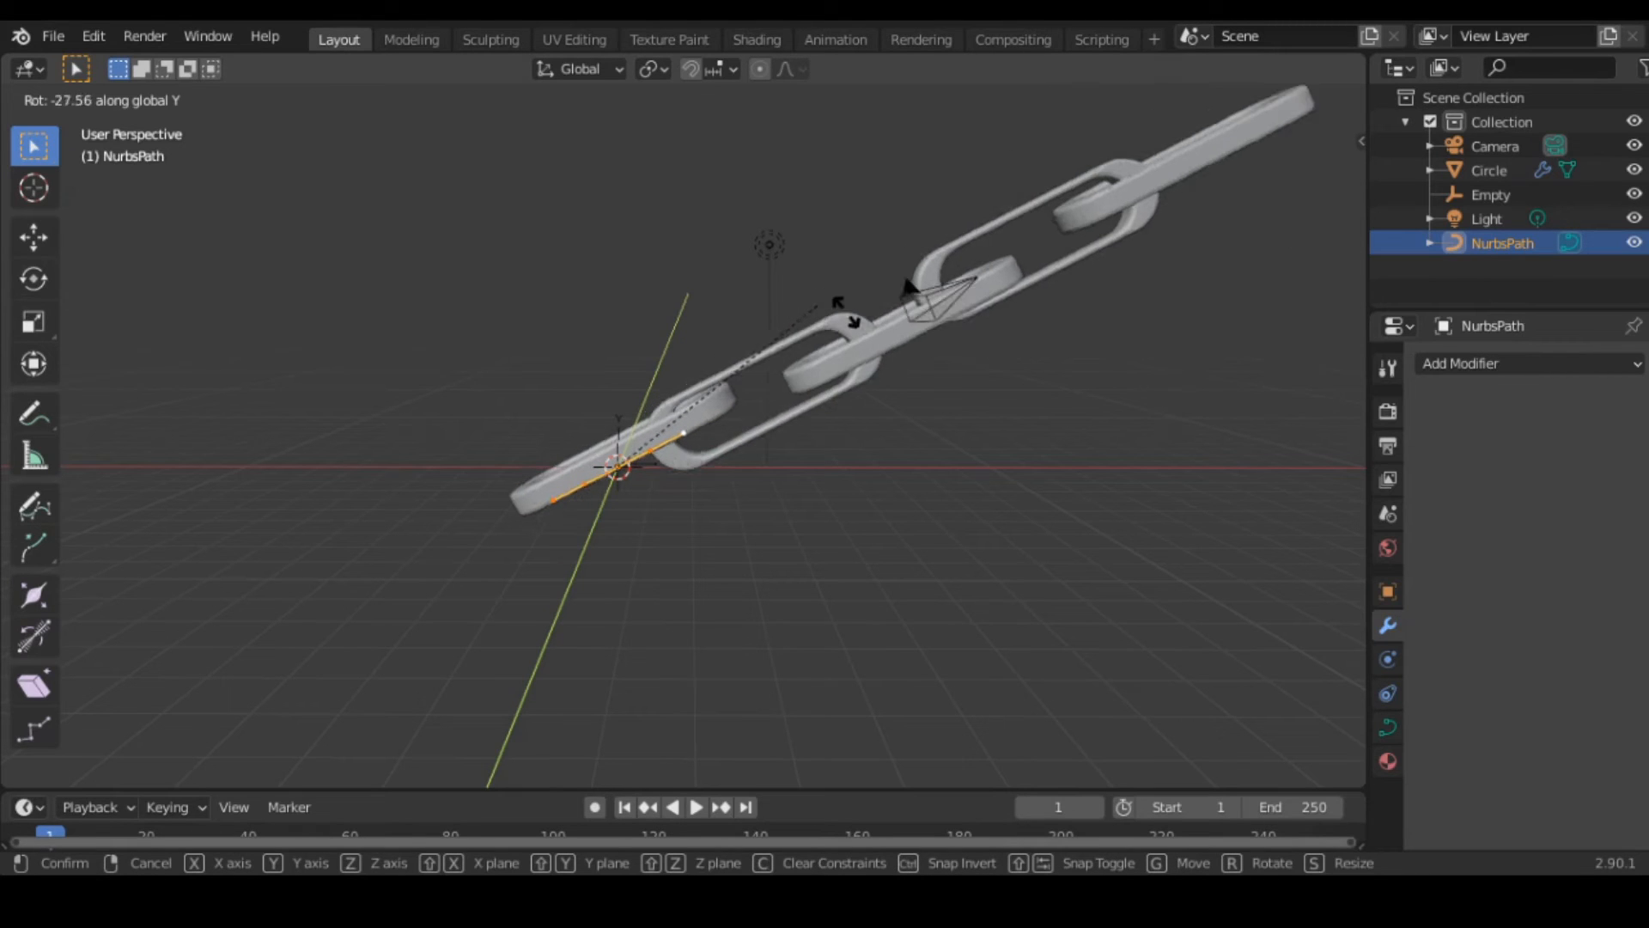
click(846, 306)
Select the chain and set its Array modifier's count to 8.
click(731, 414)
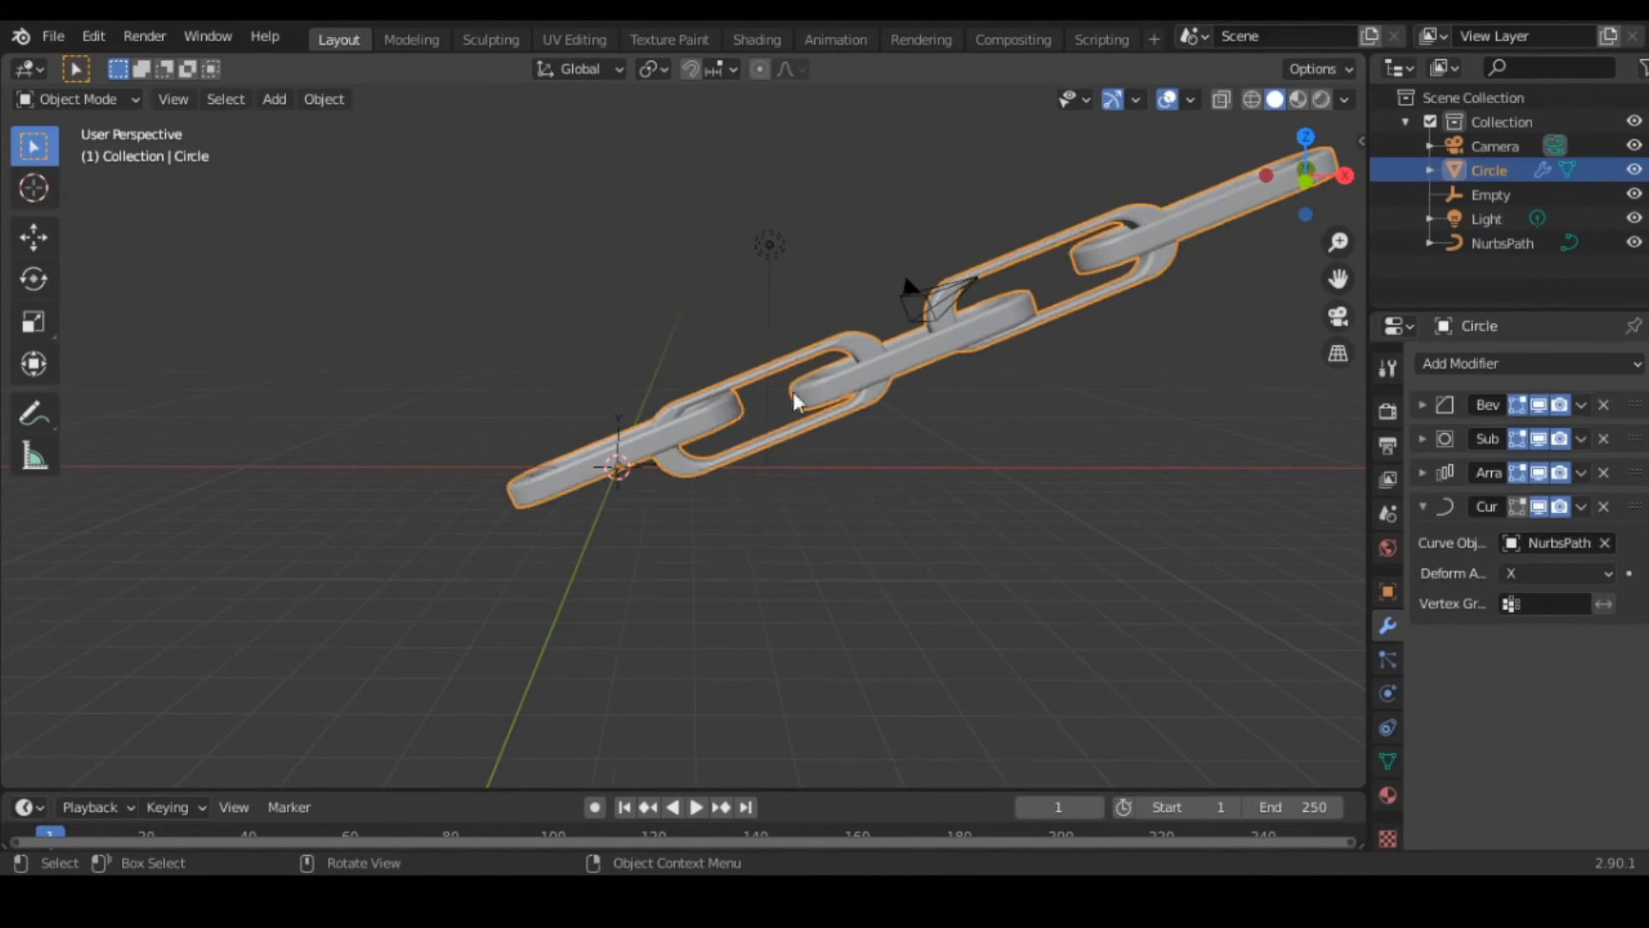
scroll(1117, 446, down, 3)
click(1421, 474)
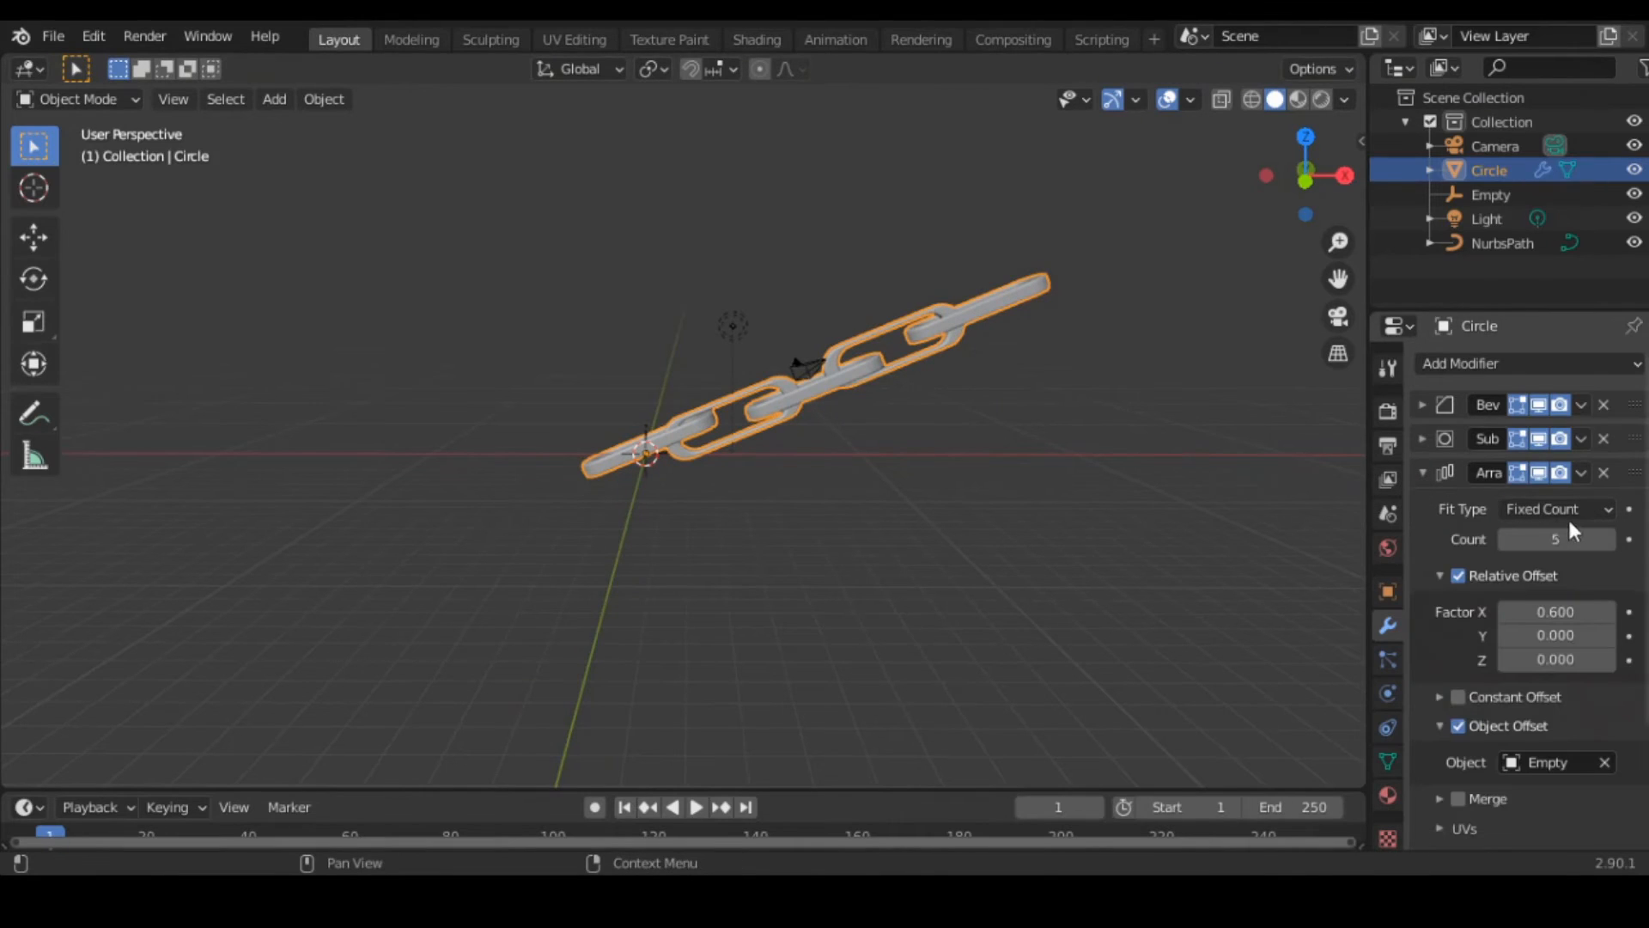
click(1611, 540)
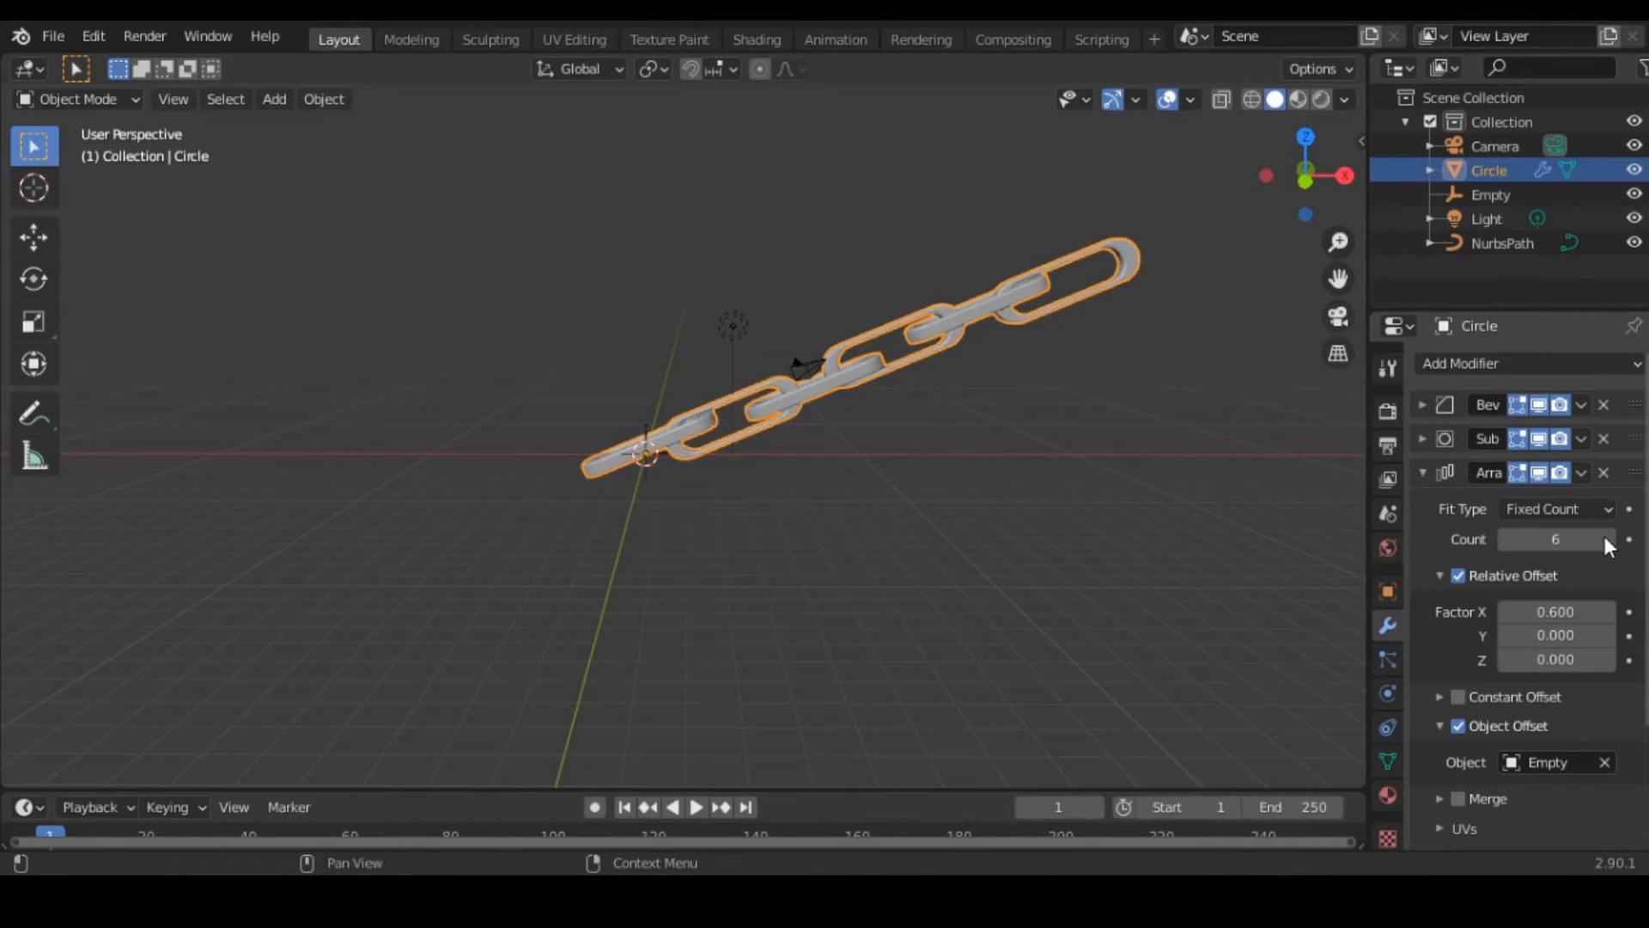
click(1610, 540)
click(1609, 540)
mouse_move(1042, 542)
middle_down()
mouse_move(1109, 497)
mouse_move(1004, 513)
mouse_move(1040, 543)
middle_up()
click(999, 502)
scroll(957, 449, up, 4)
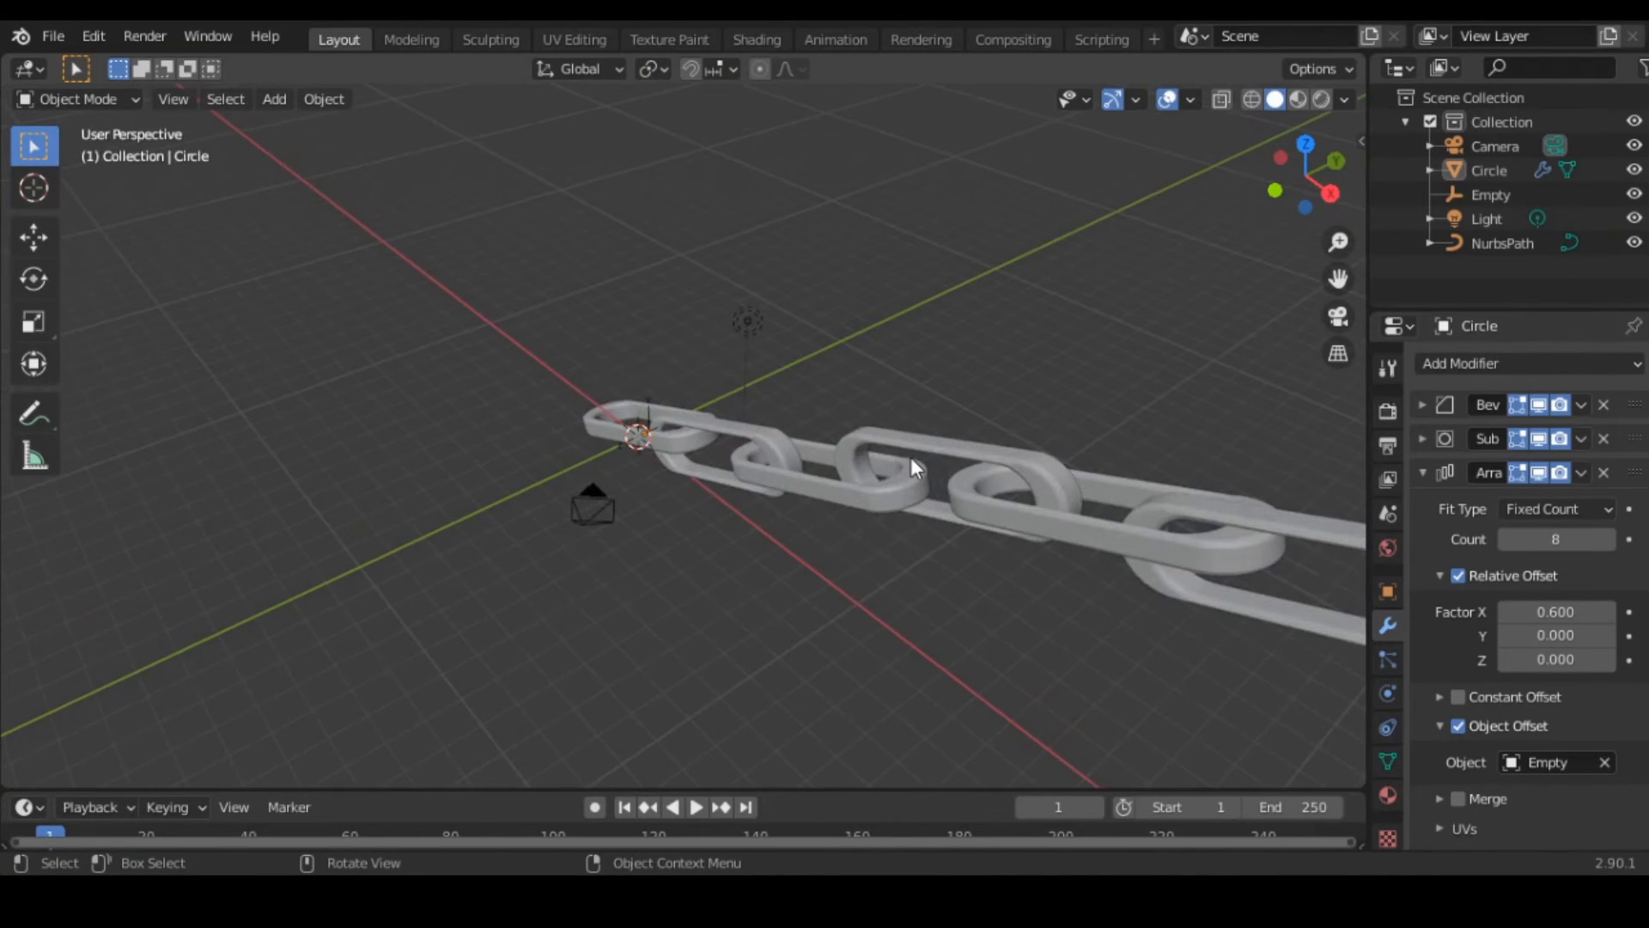
middle_drag(911, 457, 735, 563)
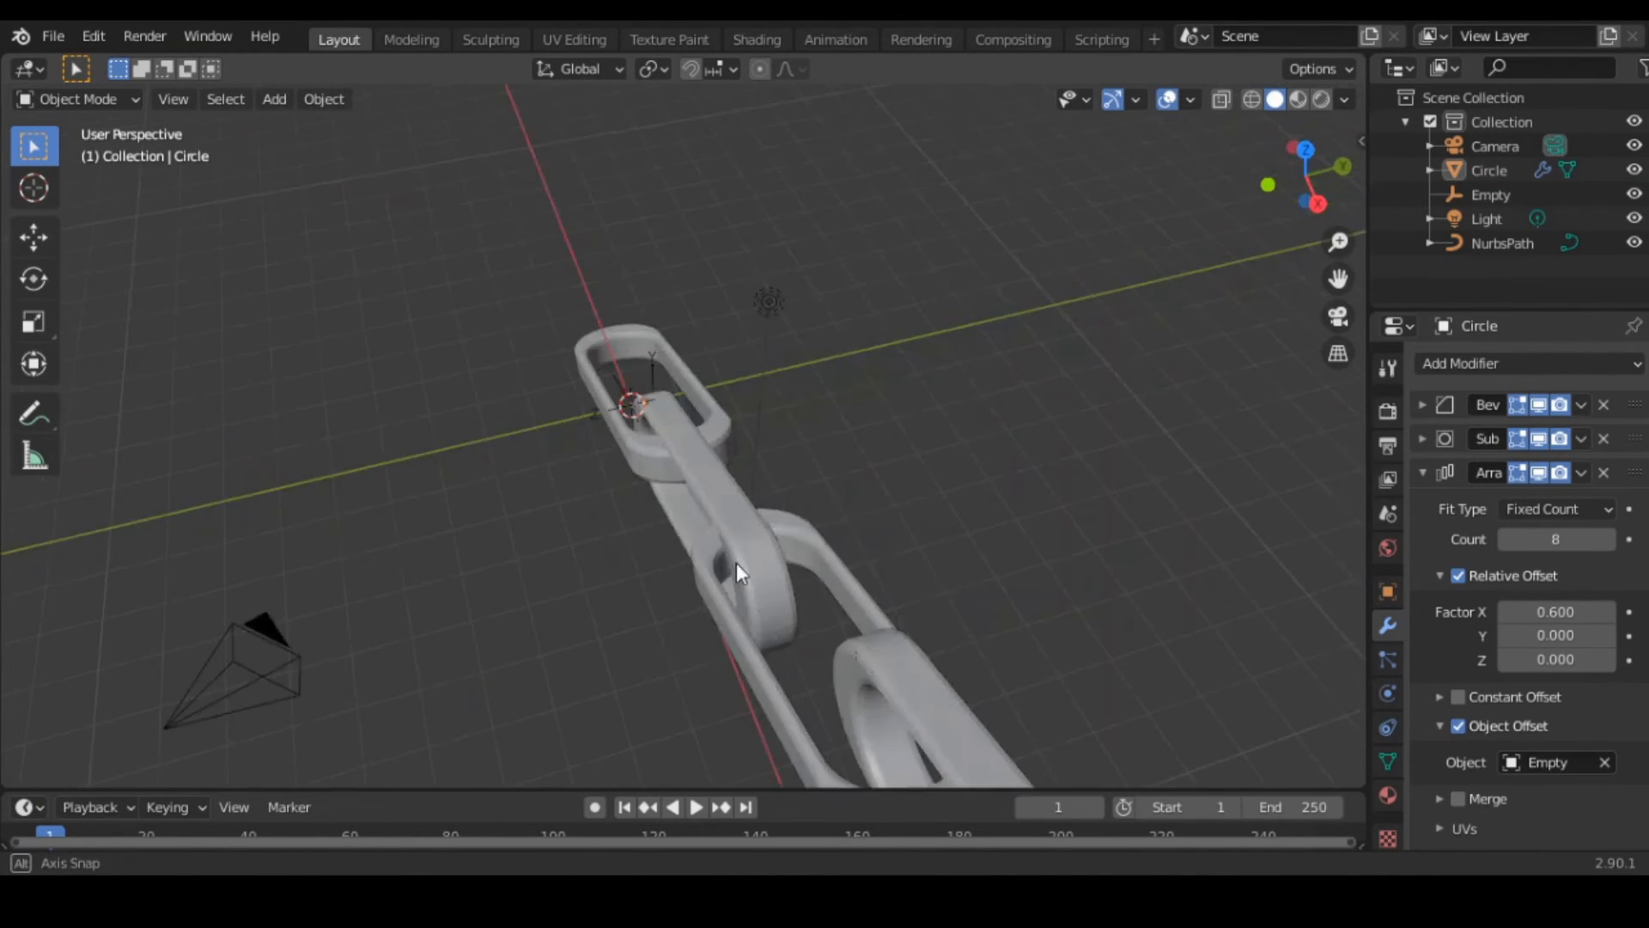
click(689, 445)
middle_drag(689, 446, 937, 366)
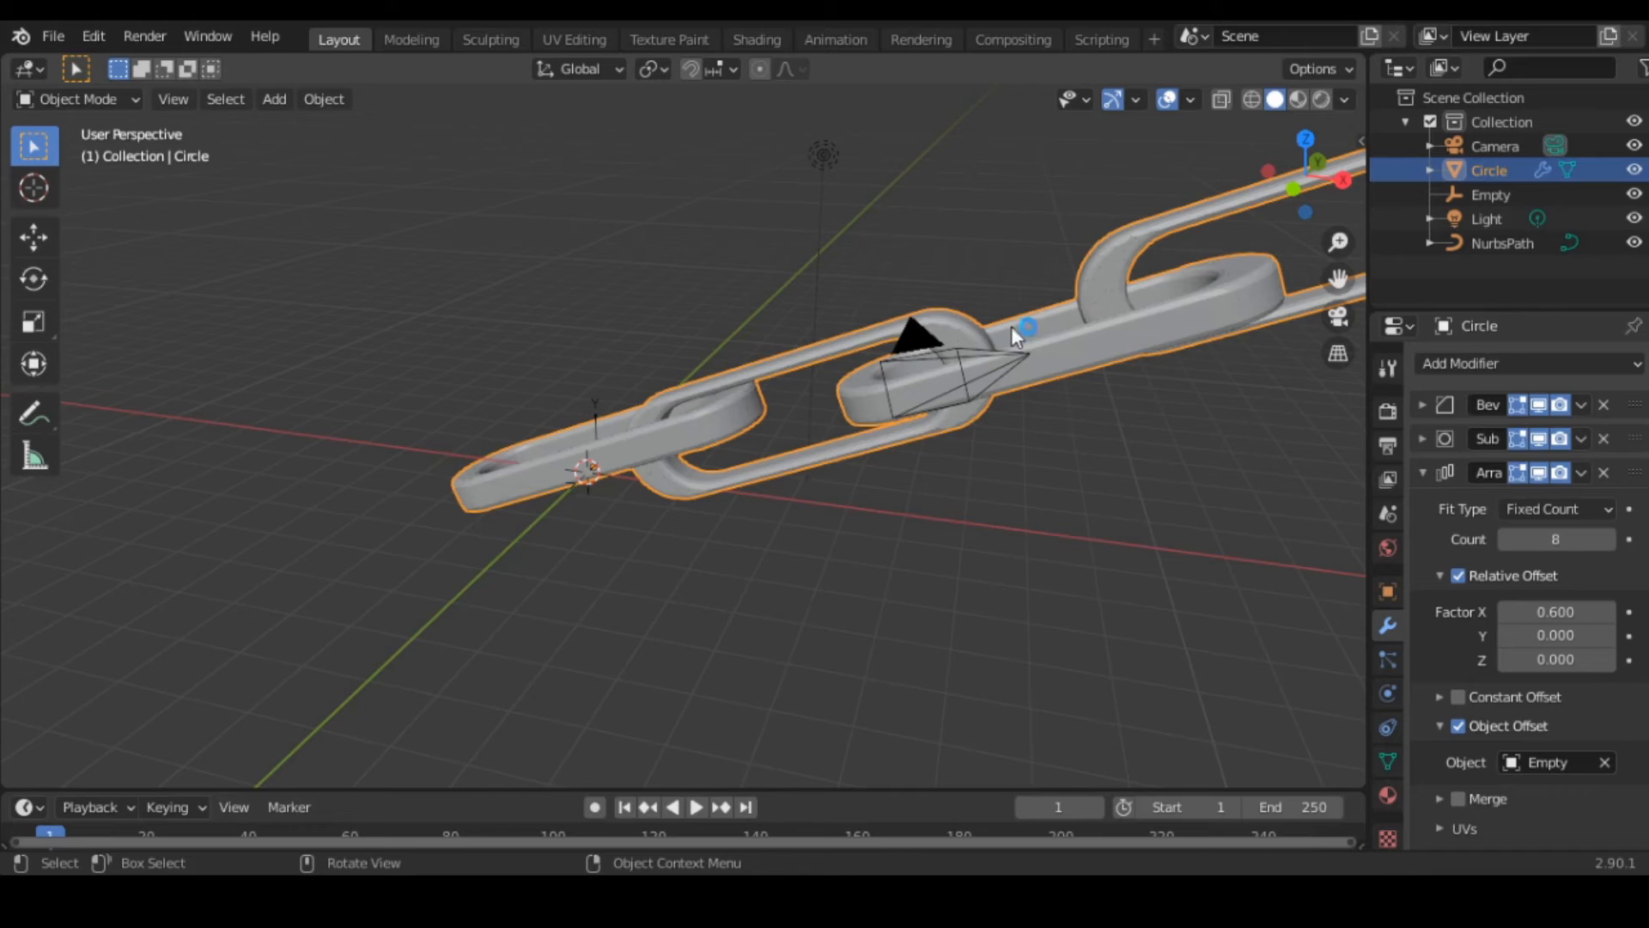
Switch the scene's render engine to Cycles.
click(1386, 410)
click(1551, 365)
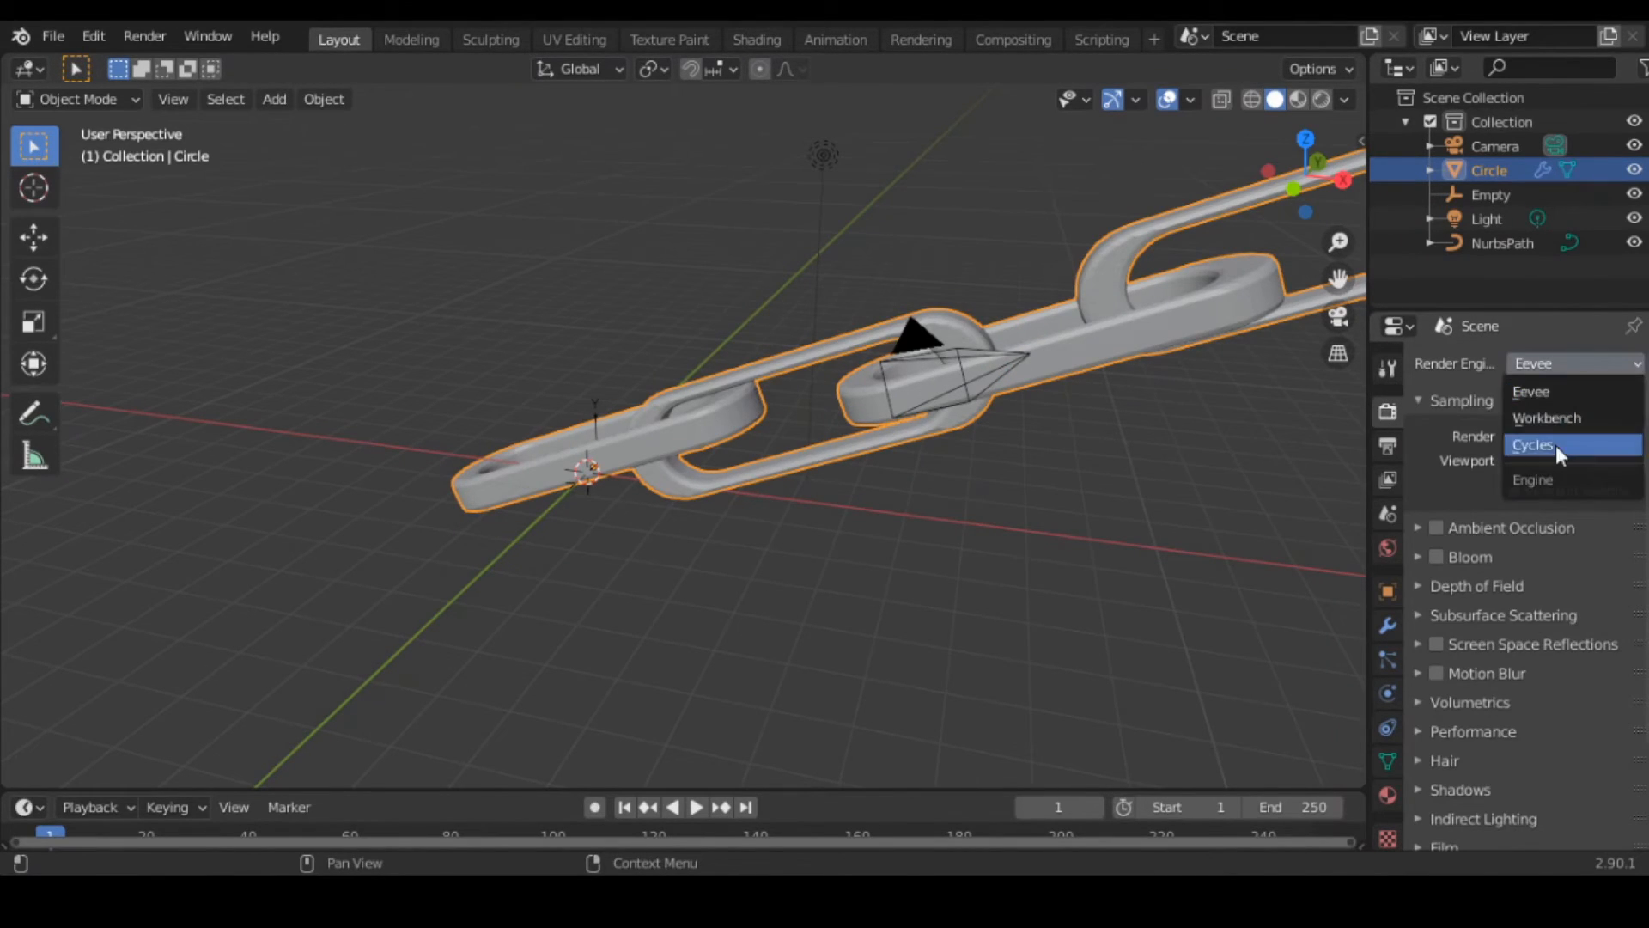
click(1555, 445)
Darken the world background color to black.
click(1388, 445)
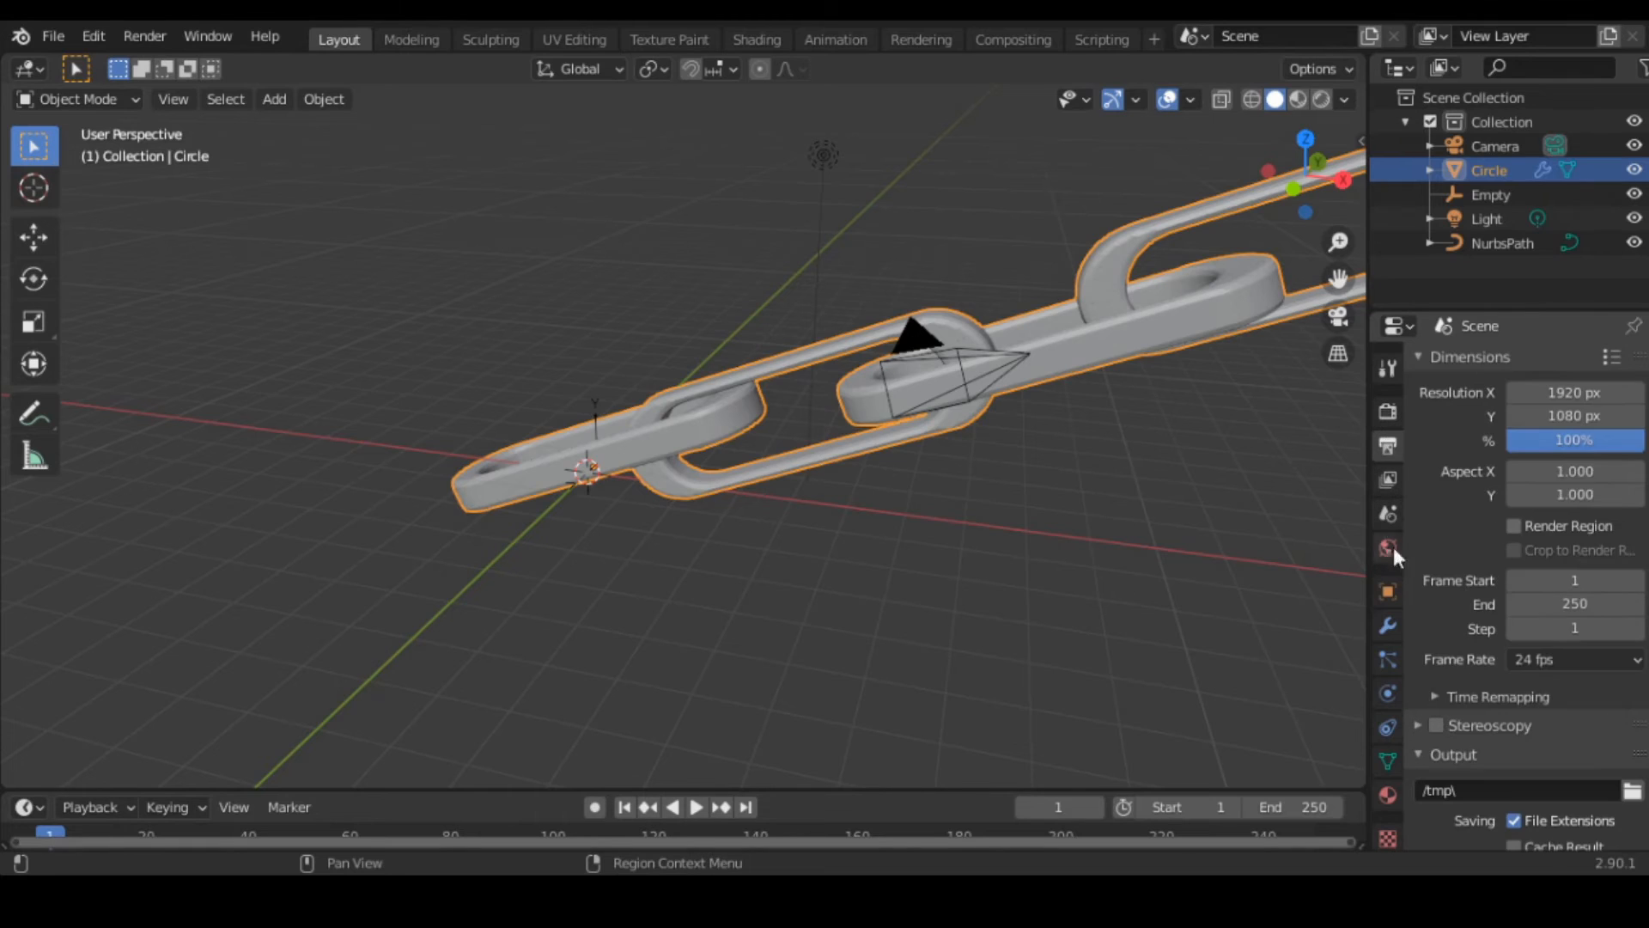
click(1388, 546)
click(1557, 510)
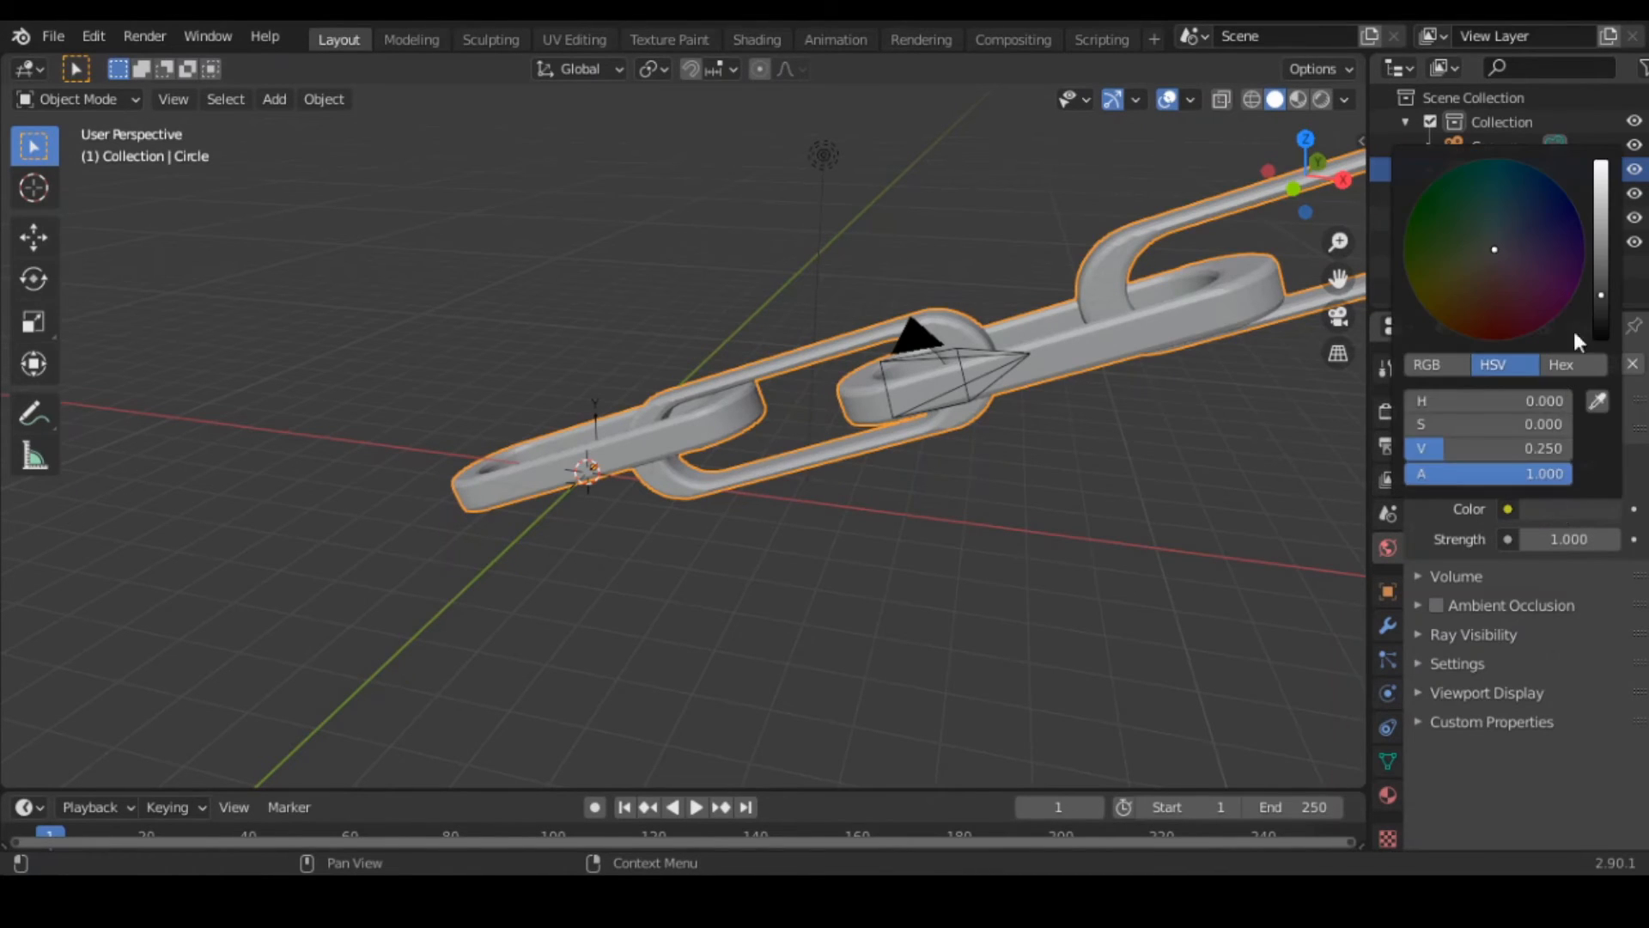
drag(1601, 297, 1601, 340)
scroll(988, 309, down, 4)
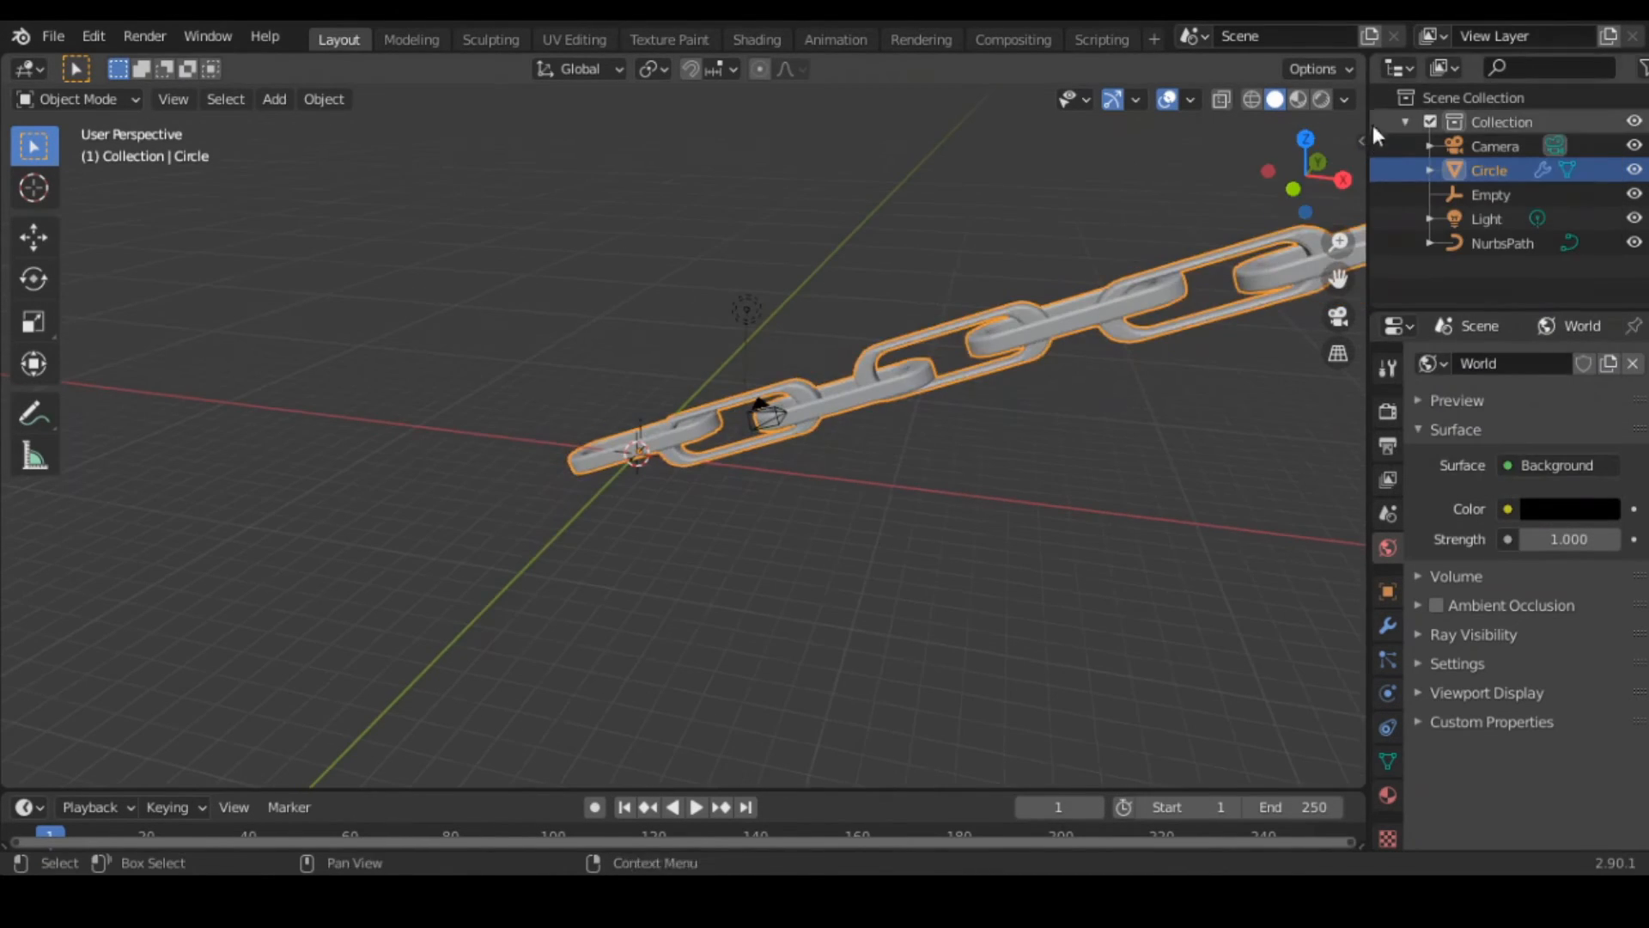
Show the viewport in rendered shading and toggle the camera view.
click(1340, 98)
click(1323, 97)
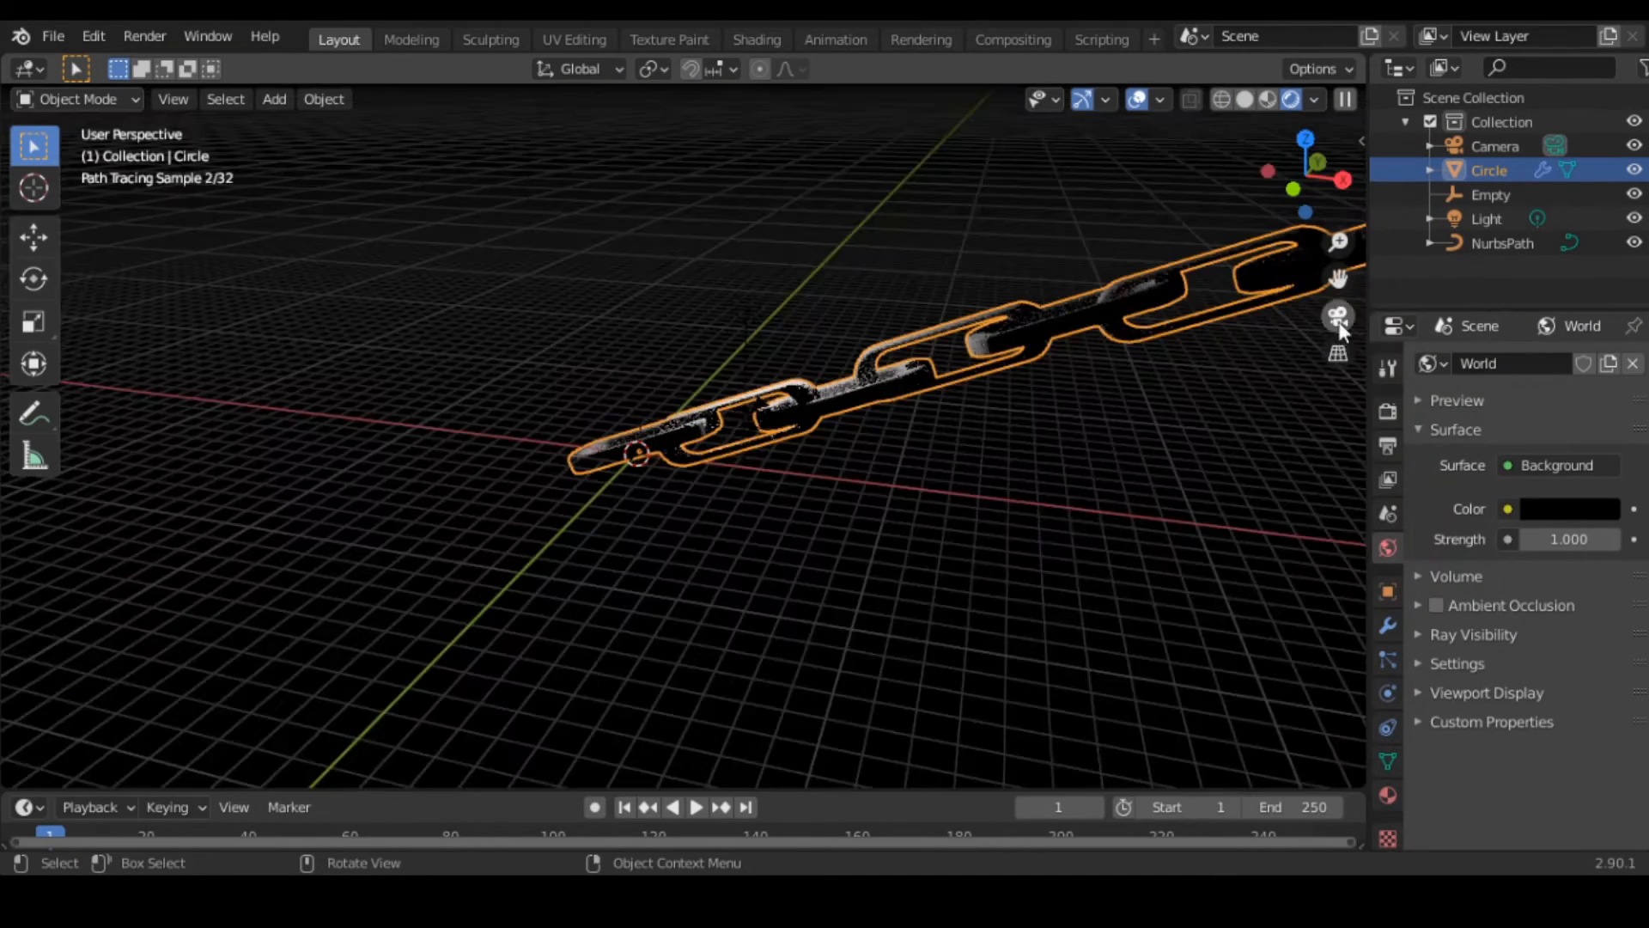
click(1339, 318)
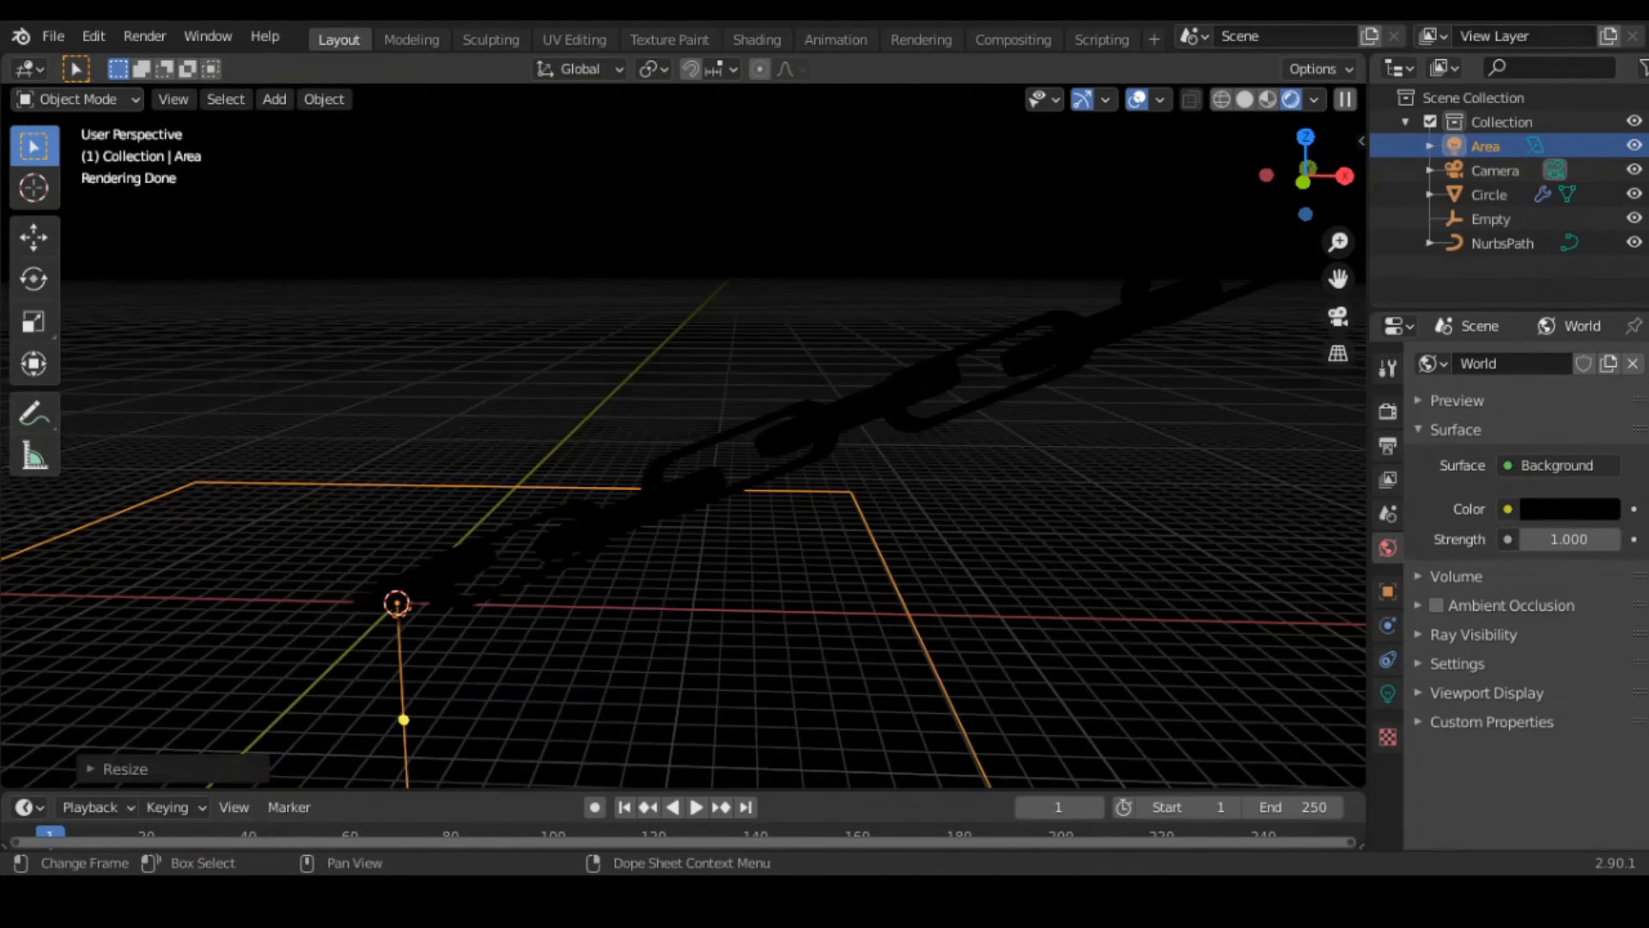
Delete the existing area light and look at the chain through the camera.
middle_drag(810, 588, 763, 582)
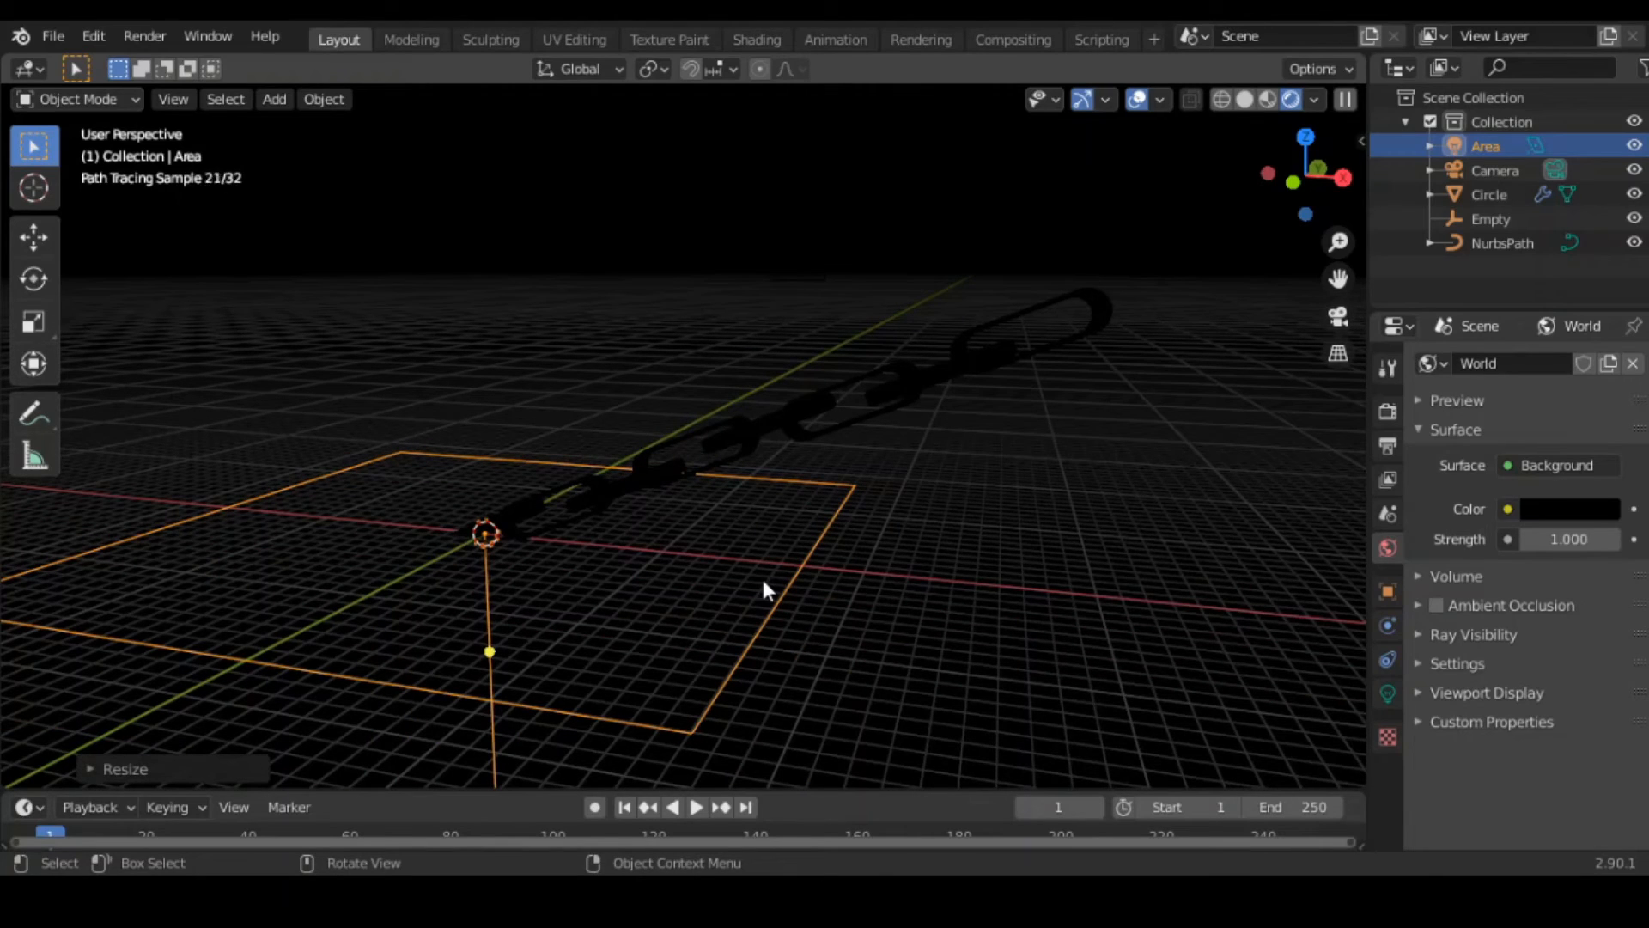
key(Delete)
click(1337, 323)
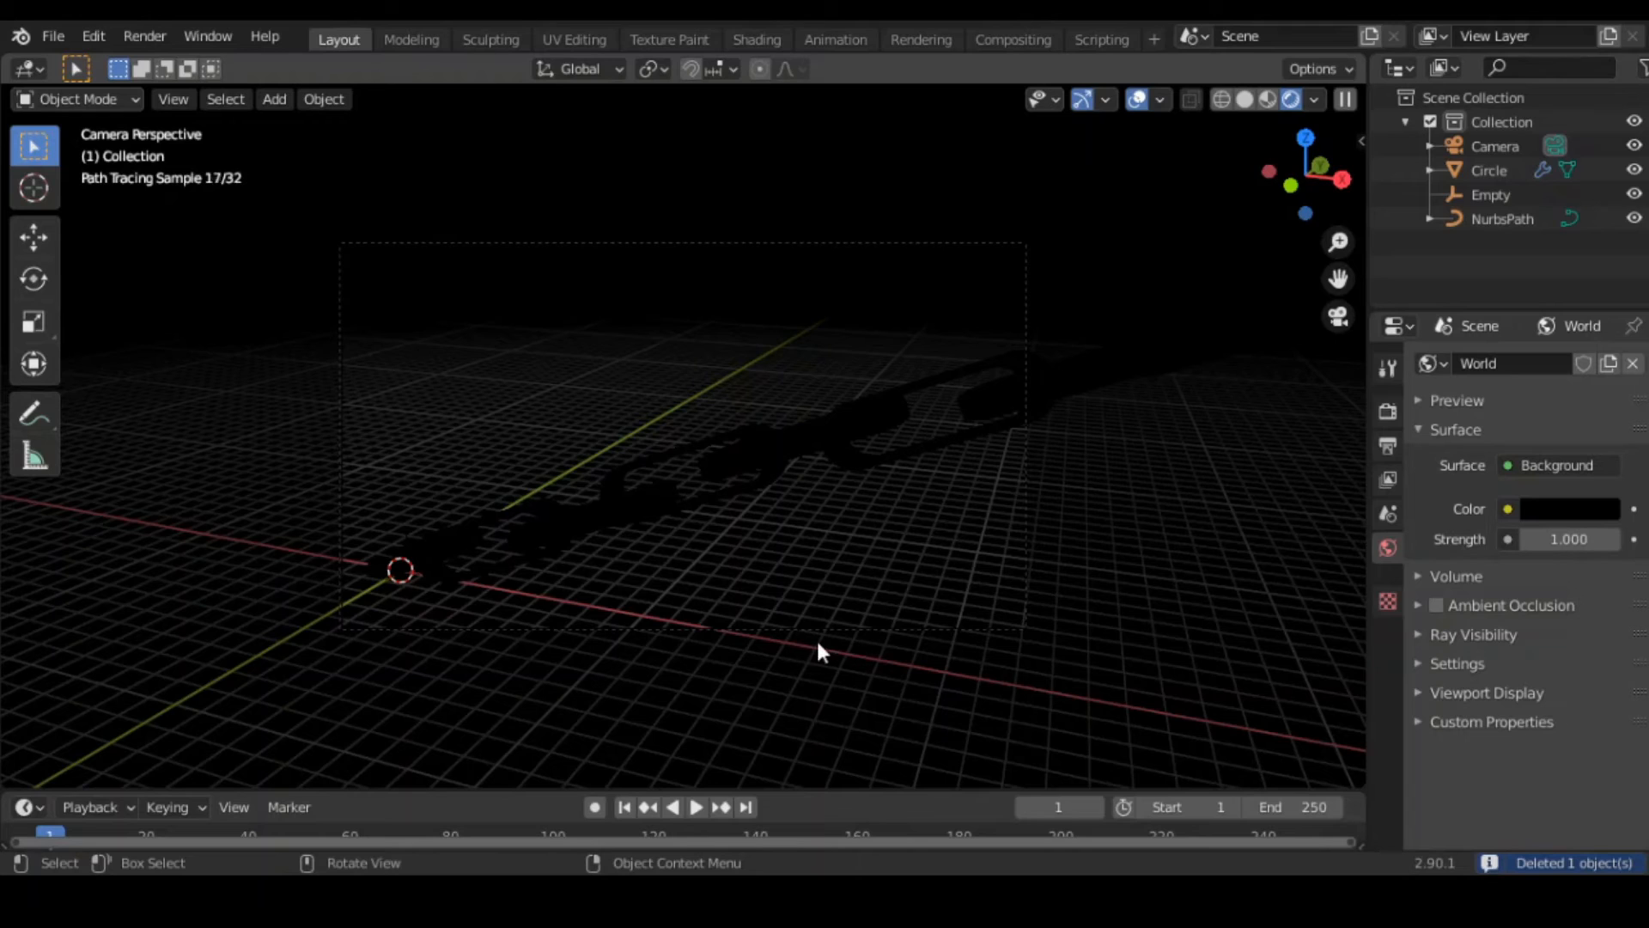
Add a new area light at the origin and scale it up about 25 times.
key(shift+a)
mouse_move(819, 652)
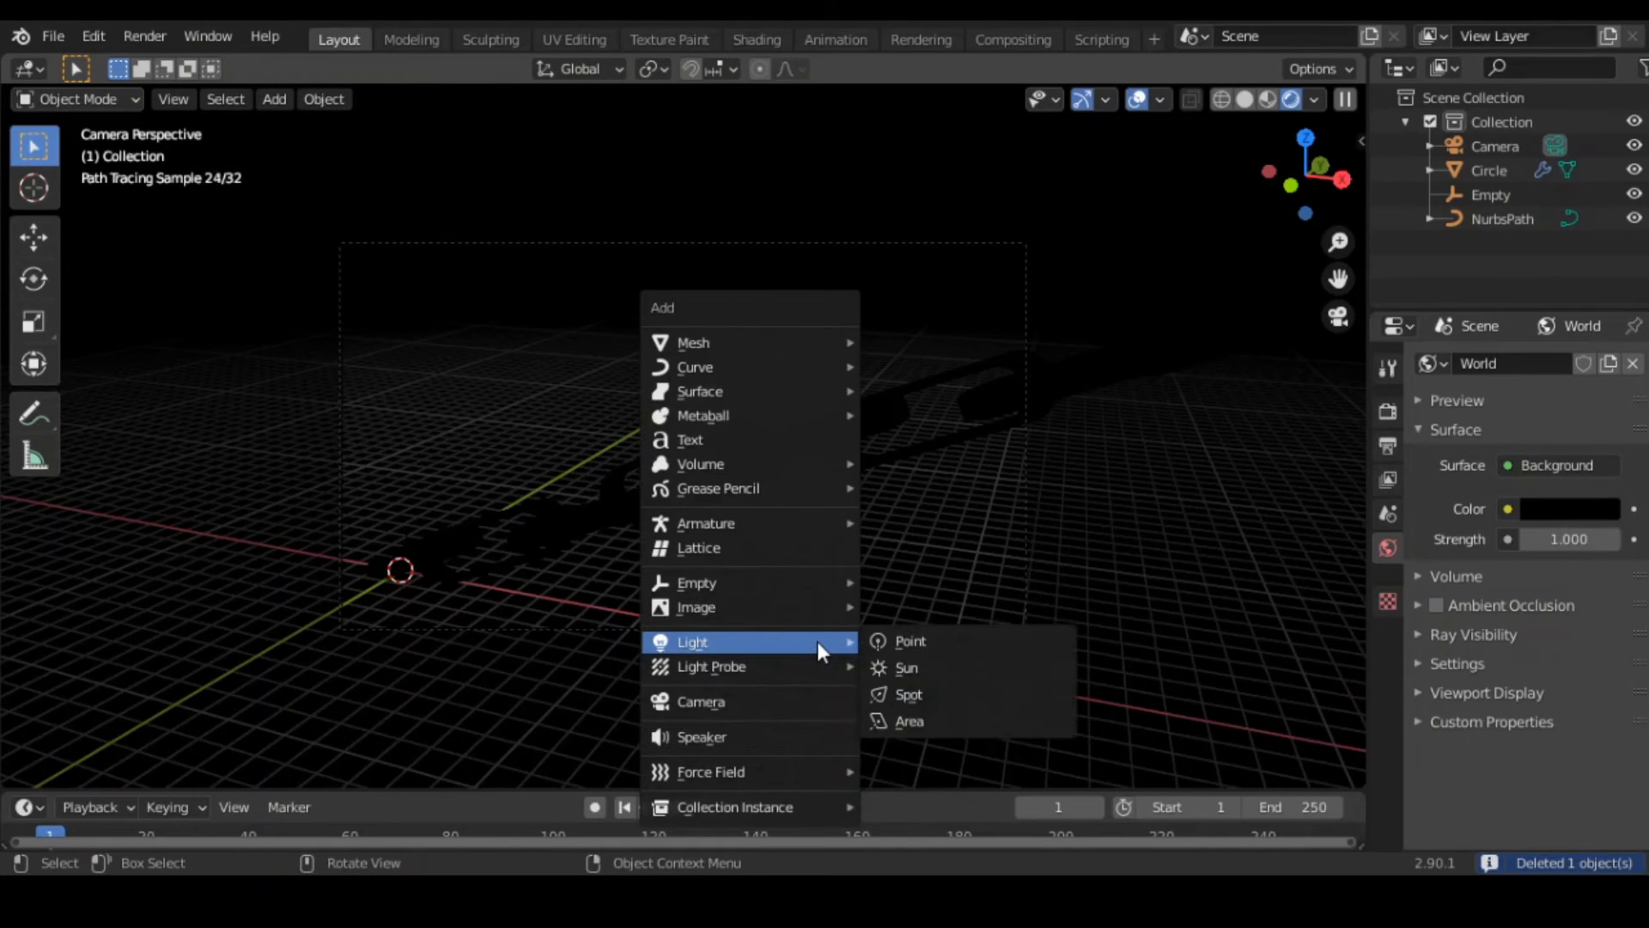
click(907, 720)
key(s)
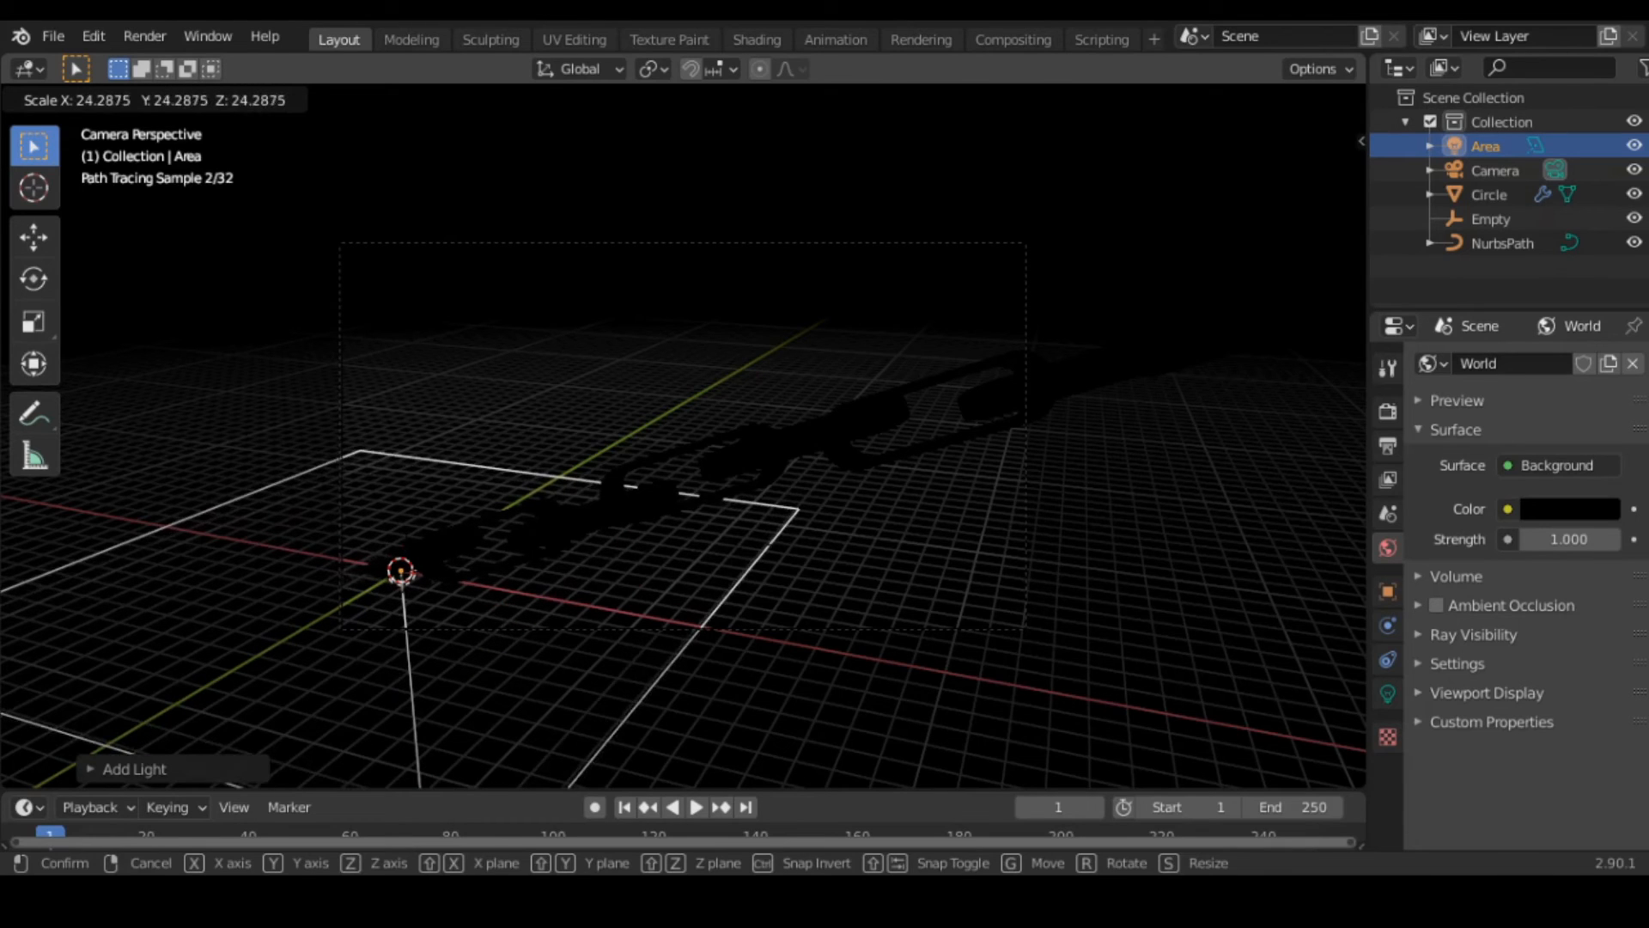
click(647, 147)
Try to move the area light far up the global Z axis and undo the move.
key(g)
key(x)
key(z)
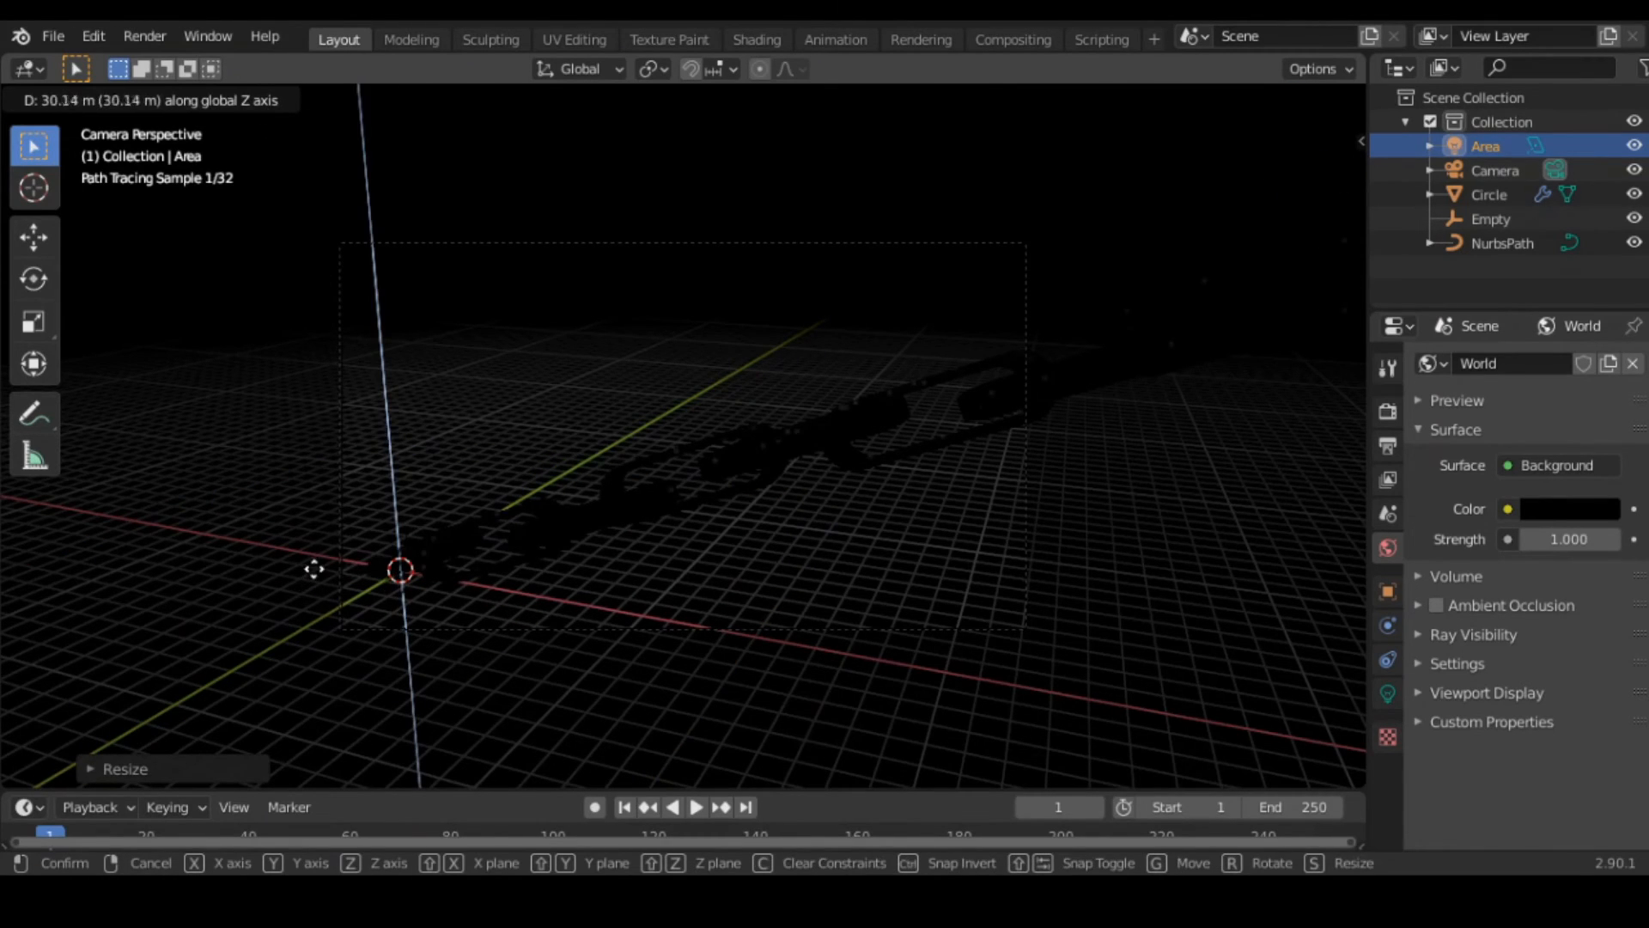
click(322, 519)
key(ctrl+z)
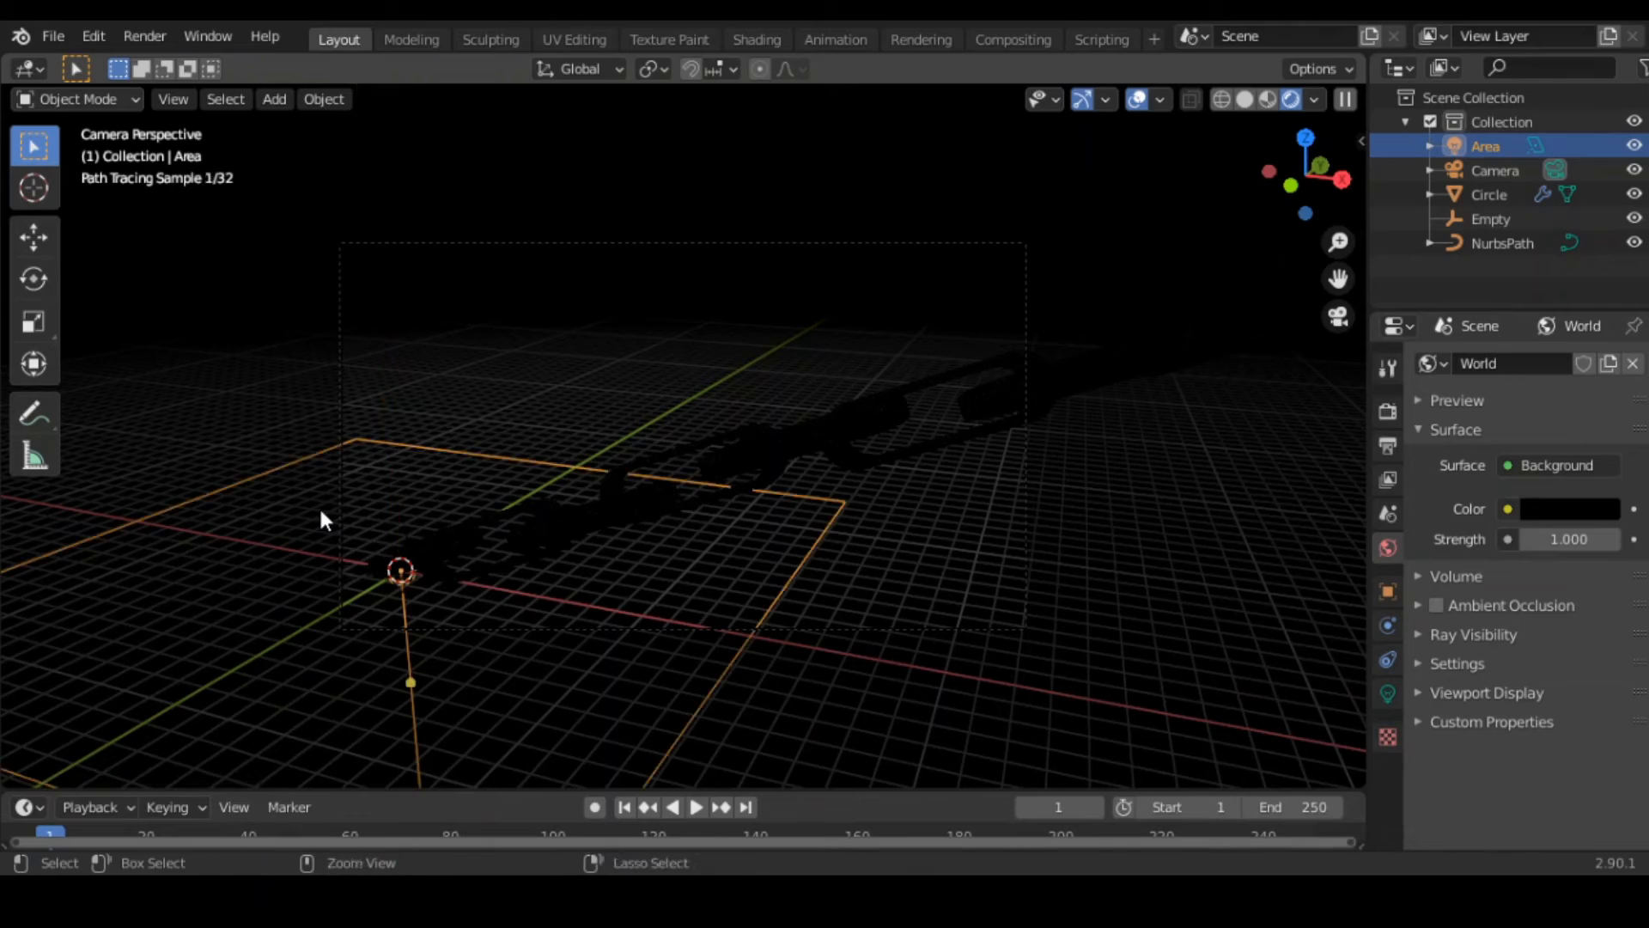
Raise the area light along the global Z axis to a position above the lower end of the chain.
key(g)
key(z)
click(498, 361)
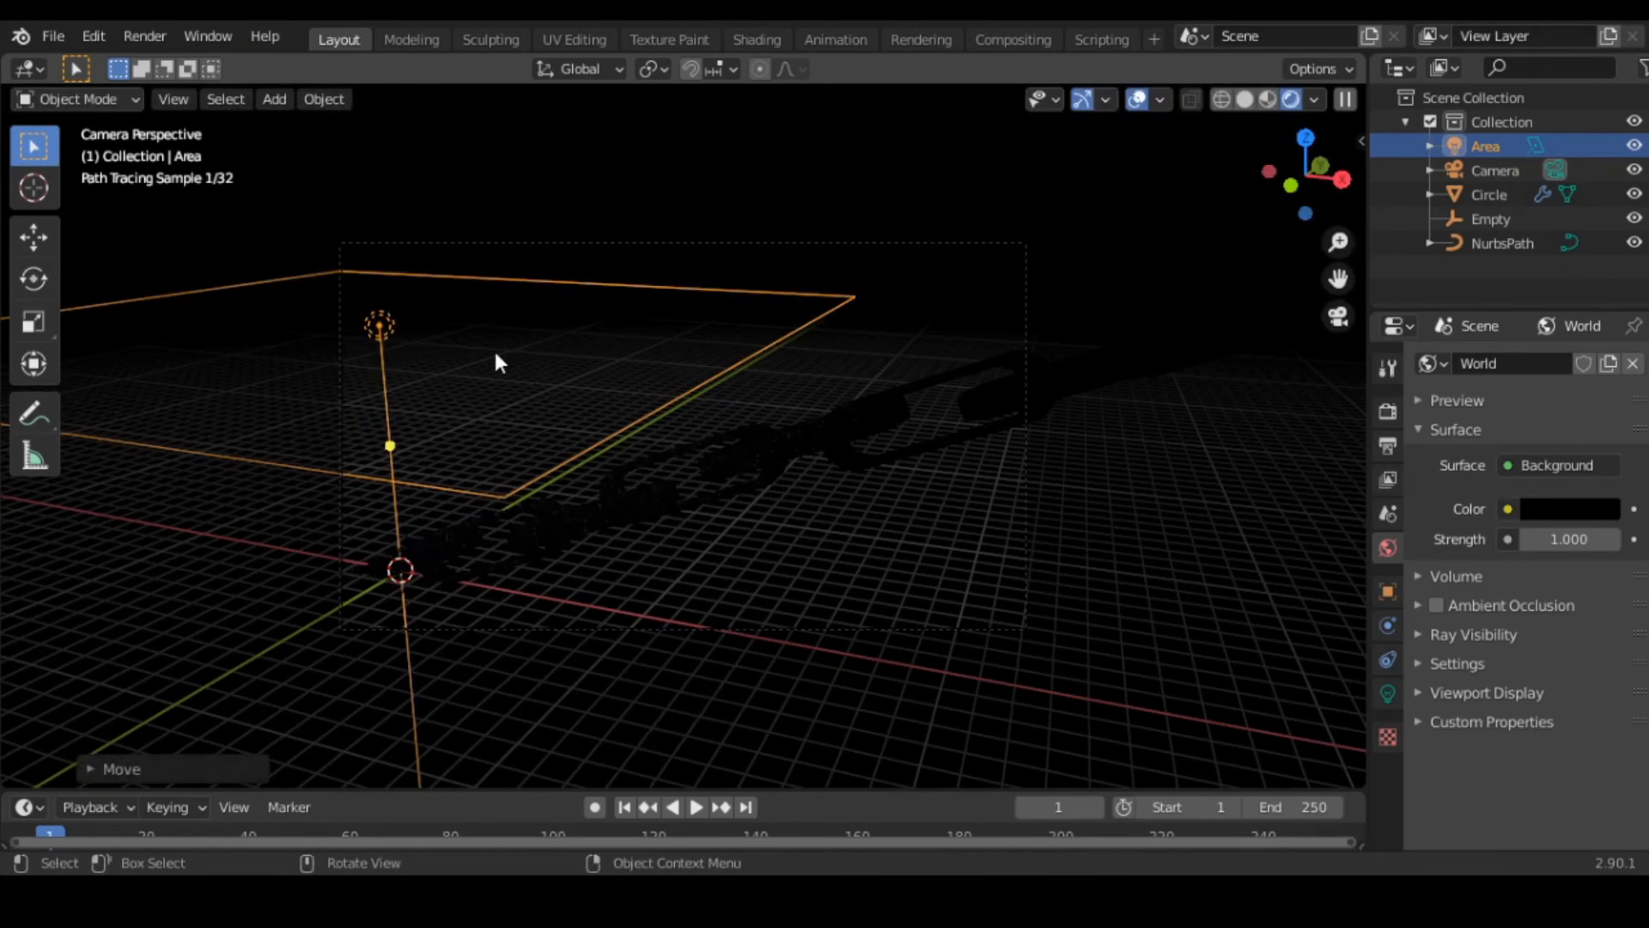
Rotate the area light -90° about the global Y axis so it shines horizontally toward the chain.
text(ry90)
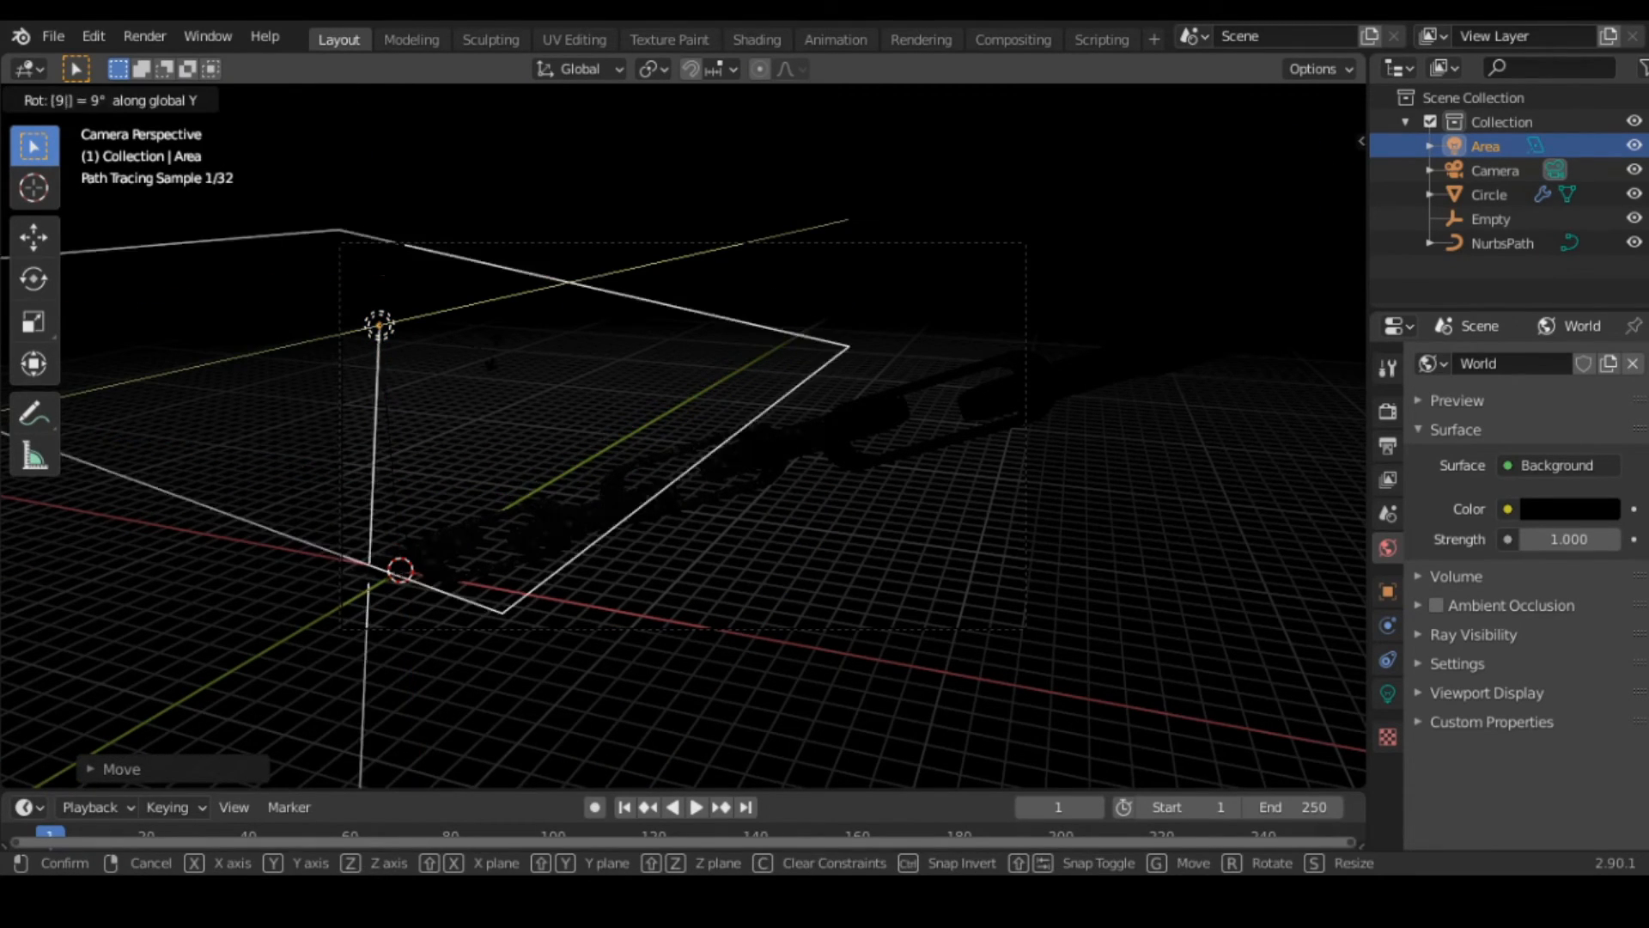
key(BackSpace)
key(BackSpace)
key(BackSpace)
text(-90)
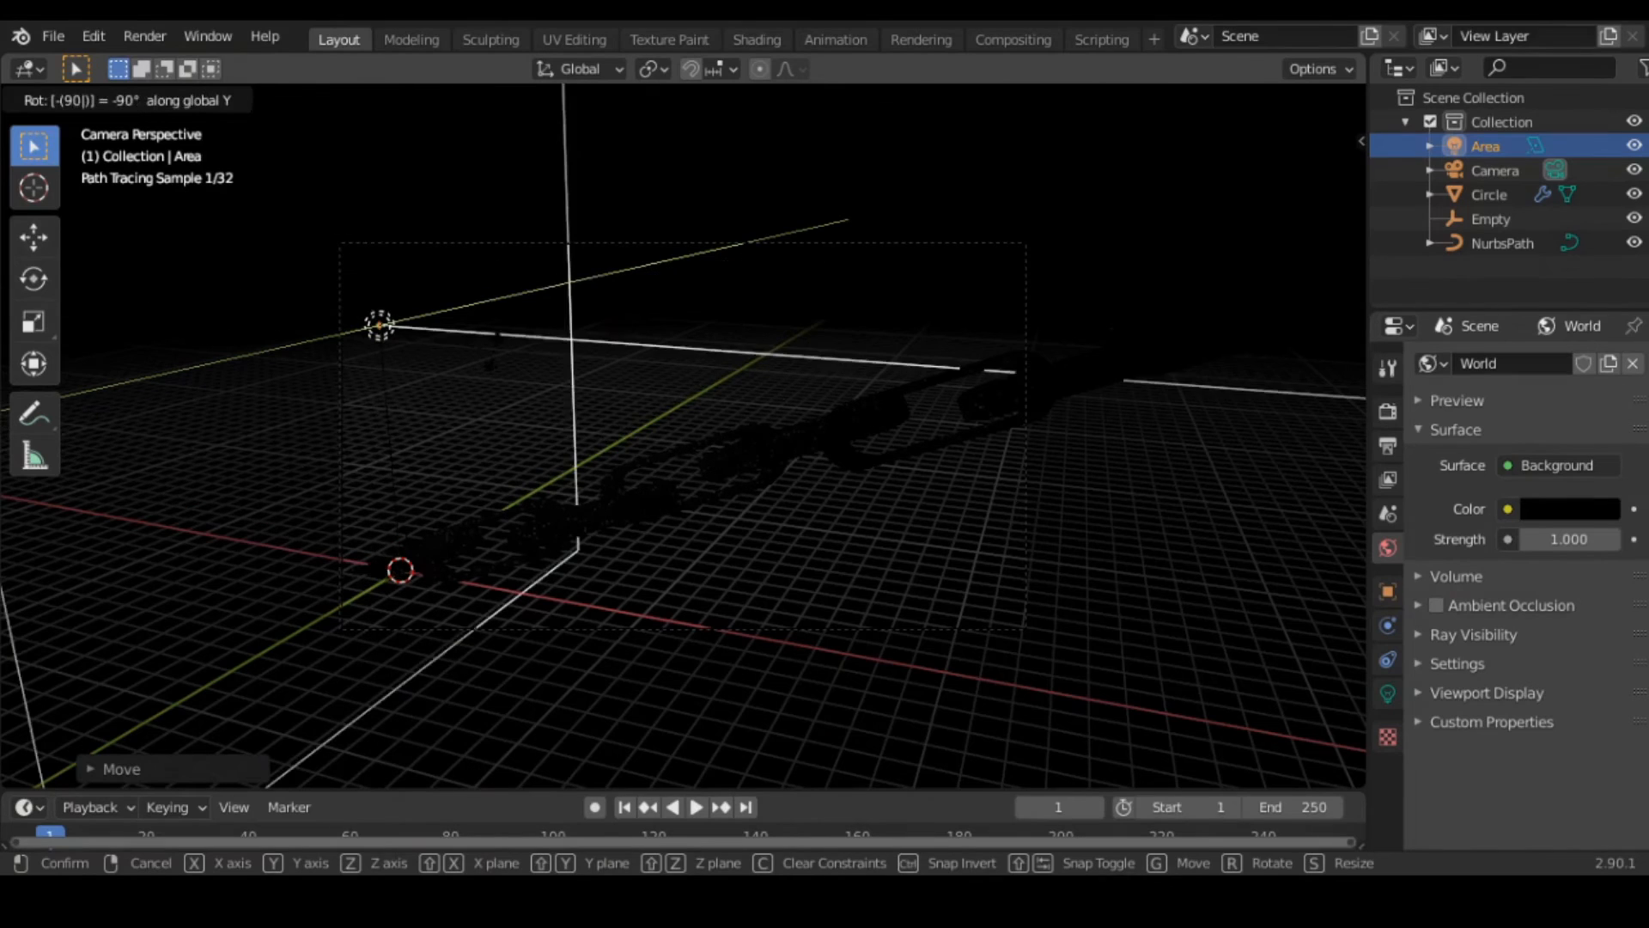
key(Return)
Set the area light's power to 10000 W.
middle_drag(495, 352, 558, 371)
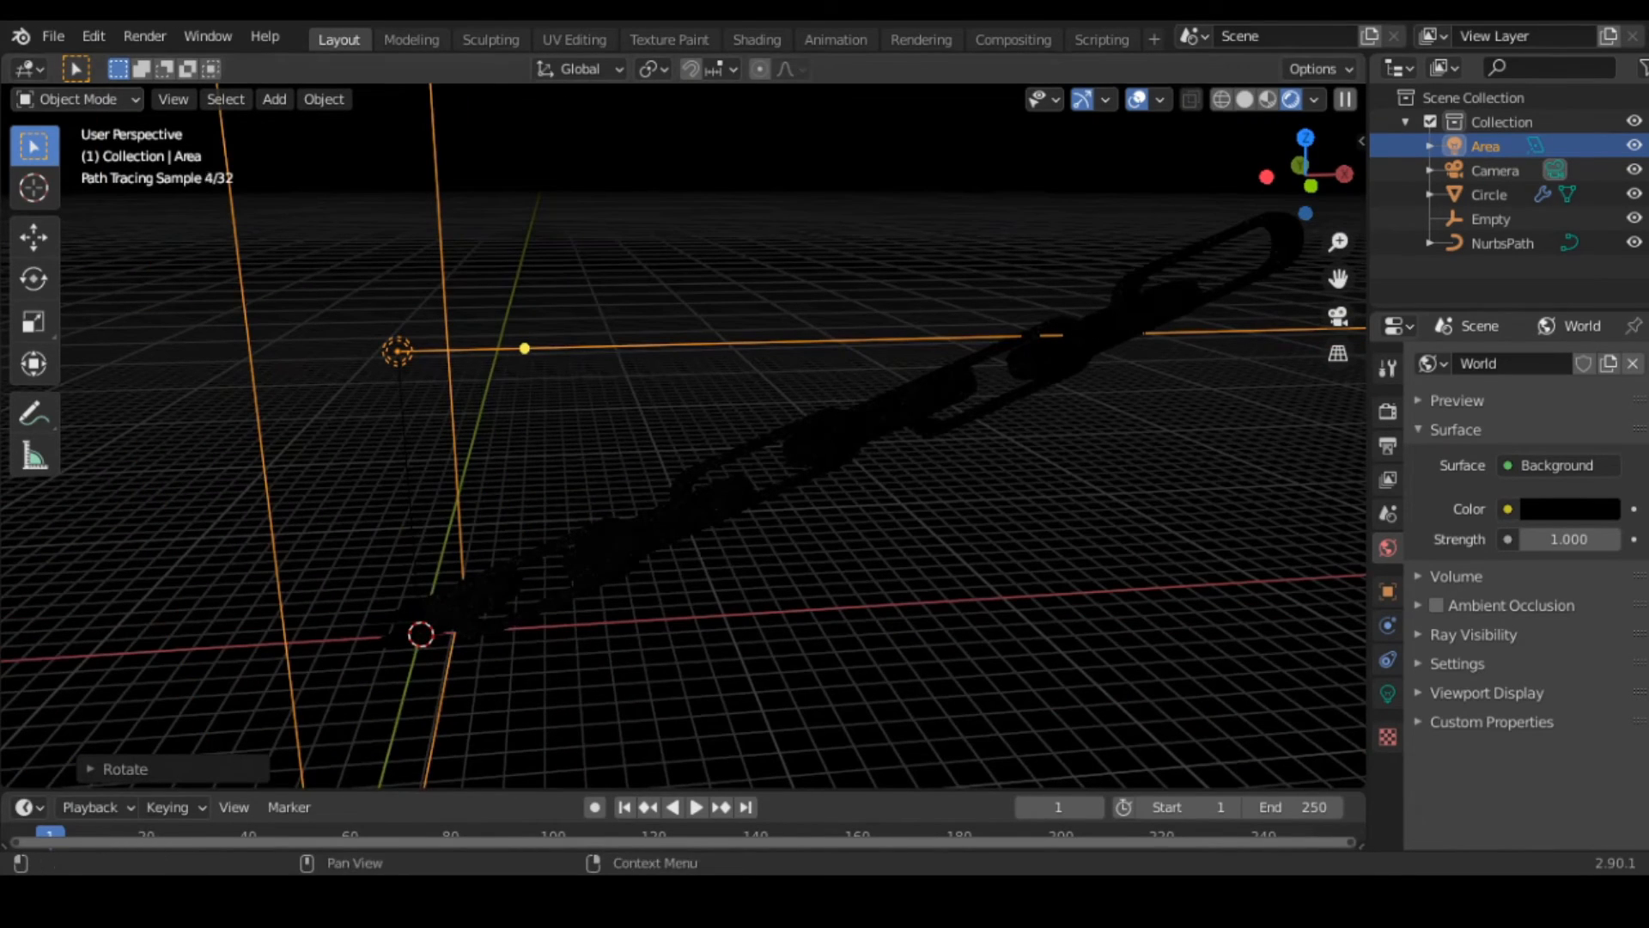
click(1390, 698)
click(1559, 522)
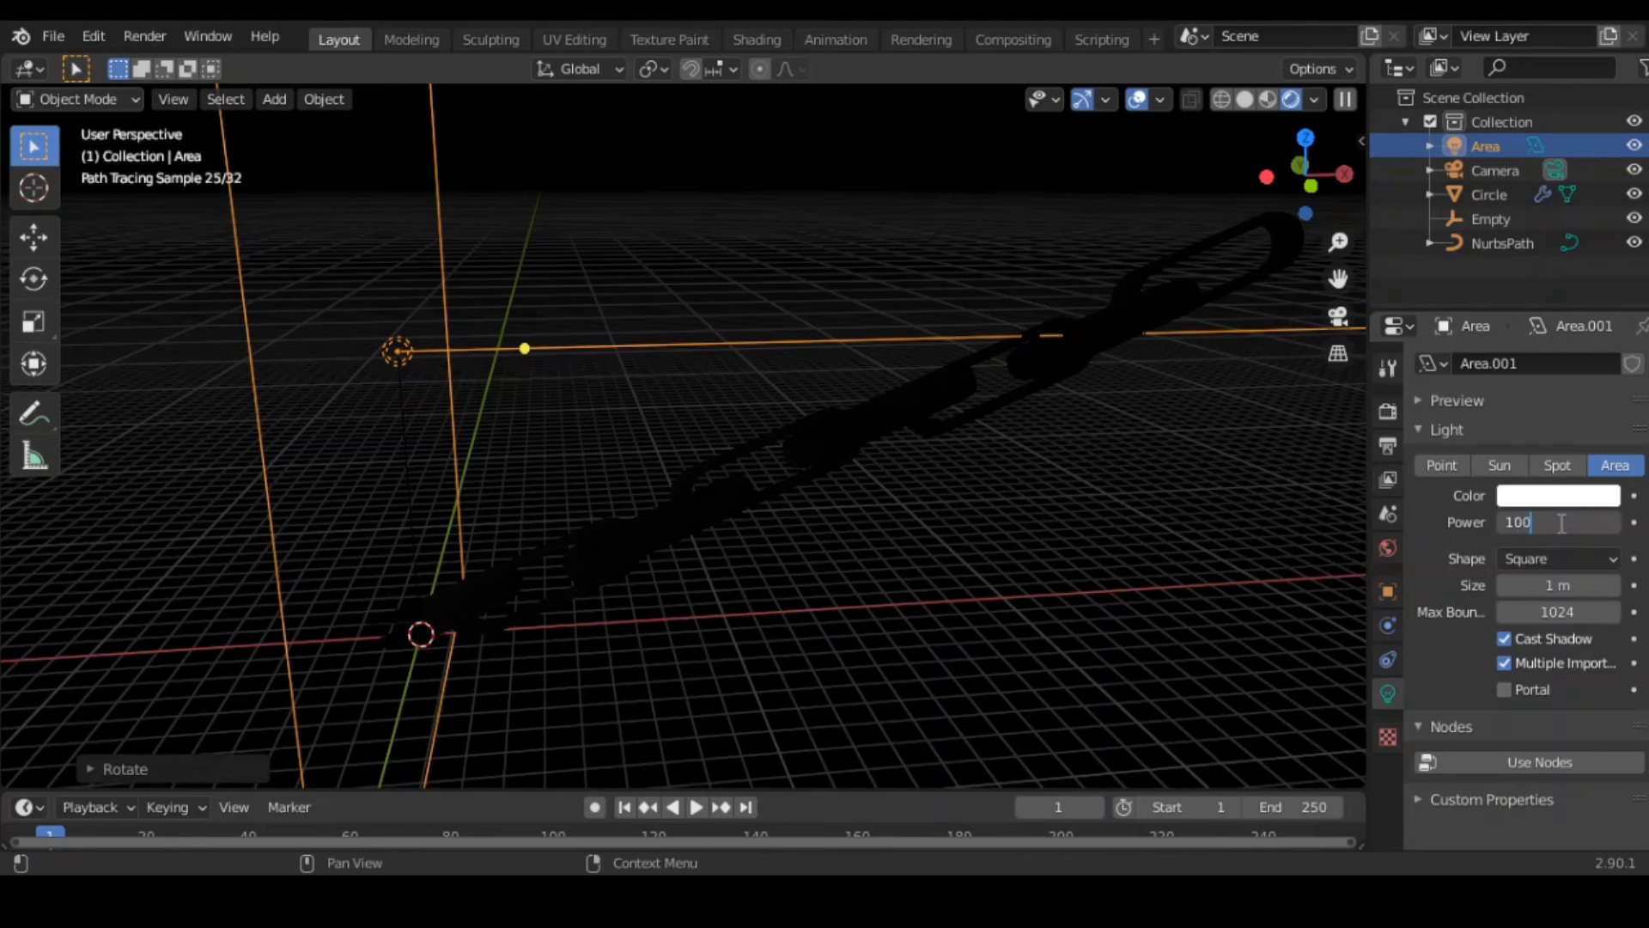
text(10000)
key(Return)
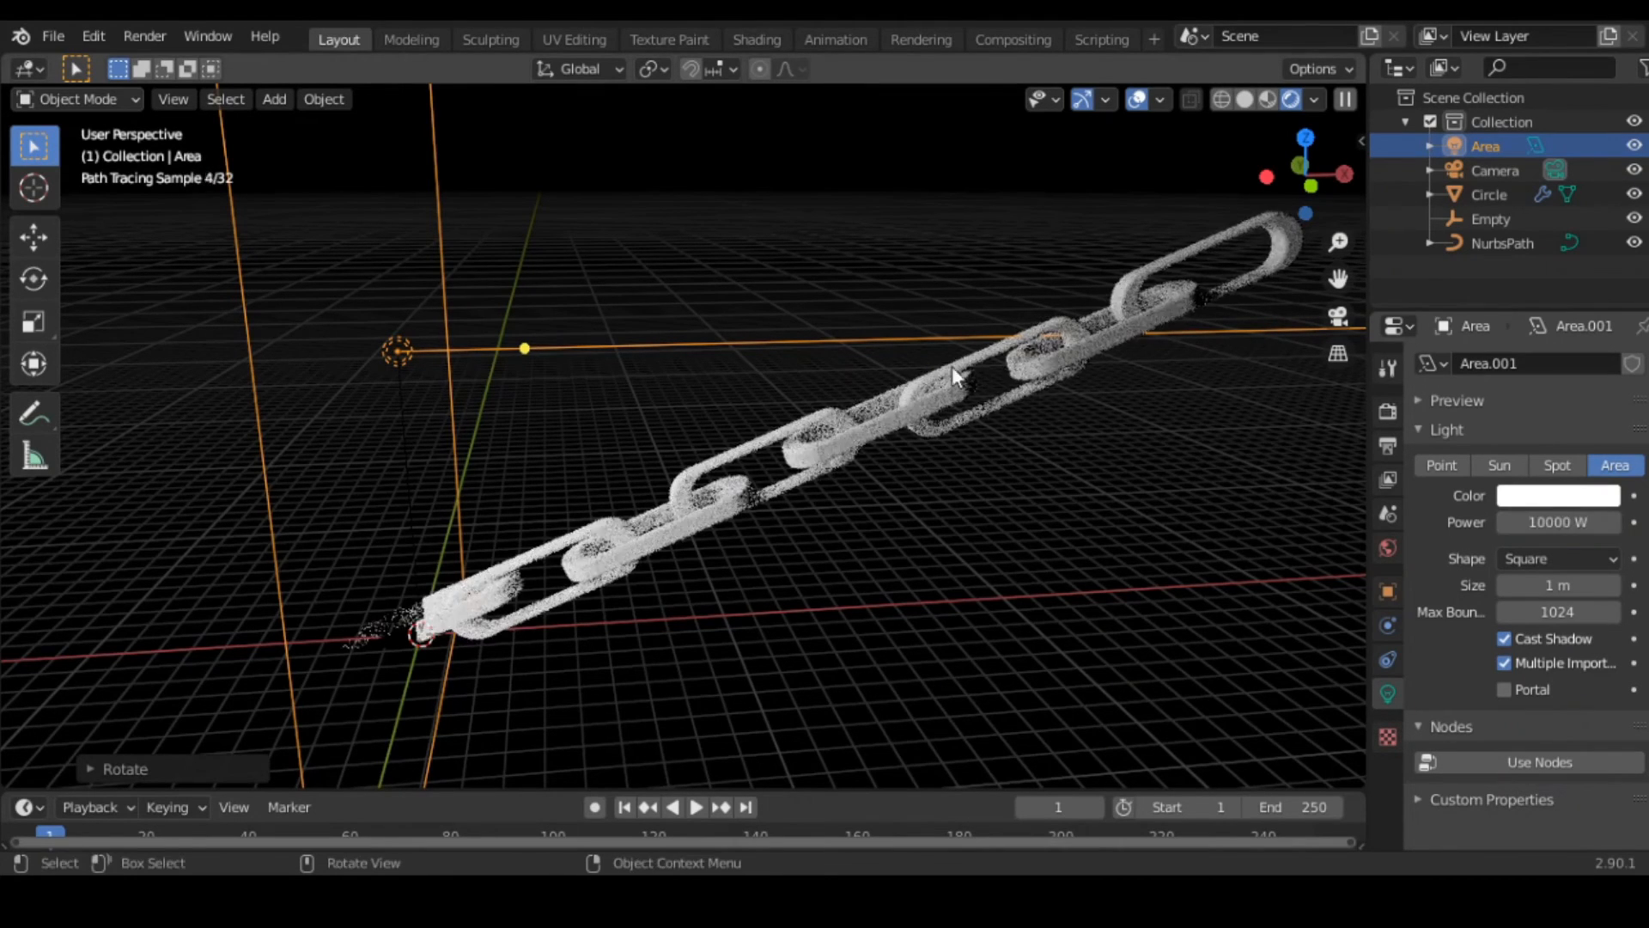
Duplicate the area light and move the copy along the X axis to the opposite side of the chain.
middle_drag(952, 366, 906, 373)
key(shift+d)
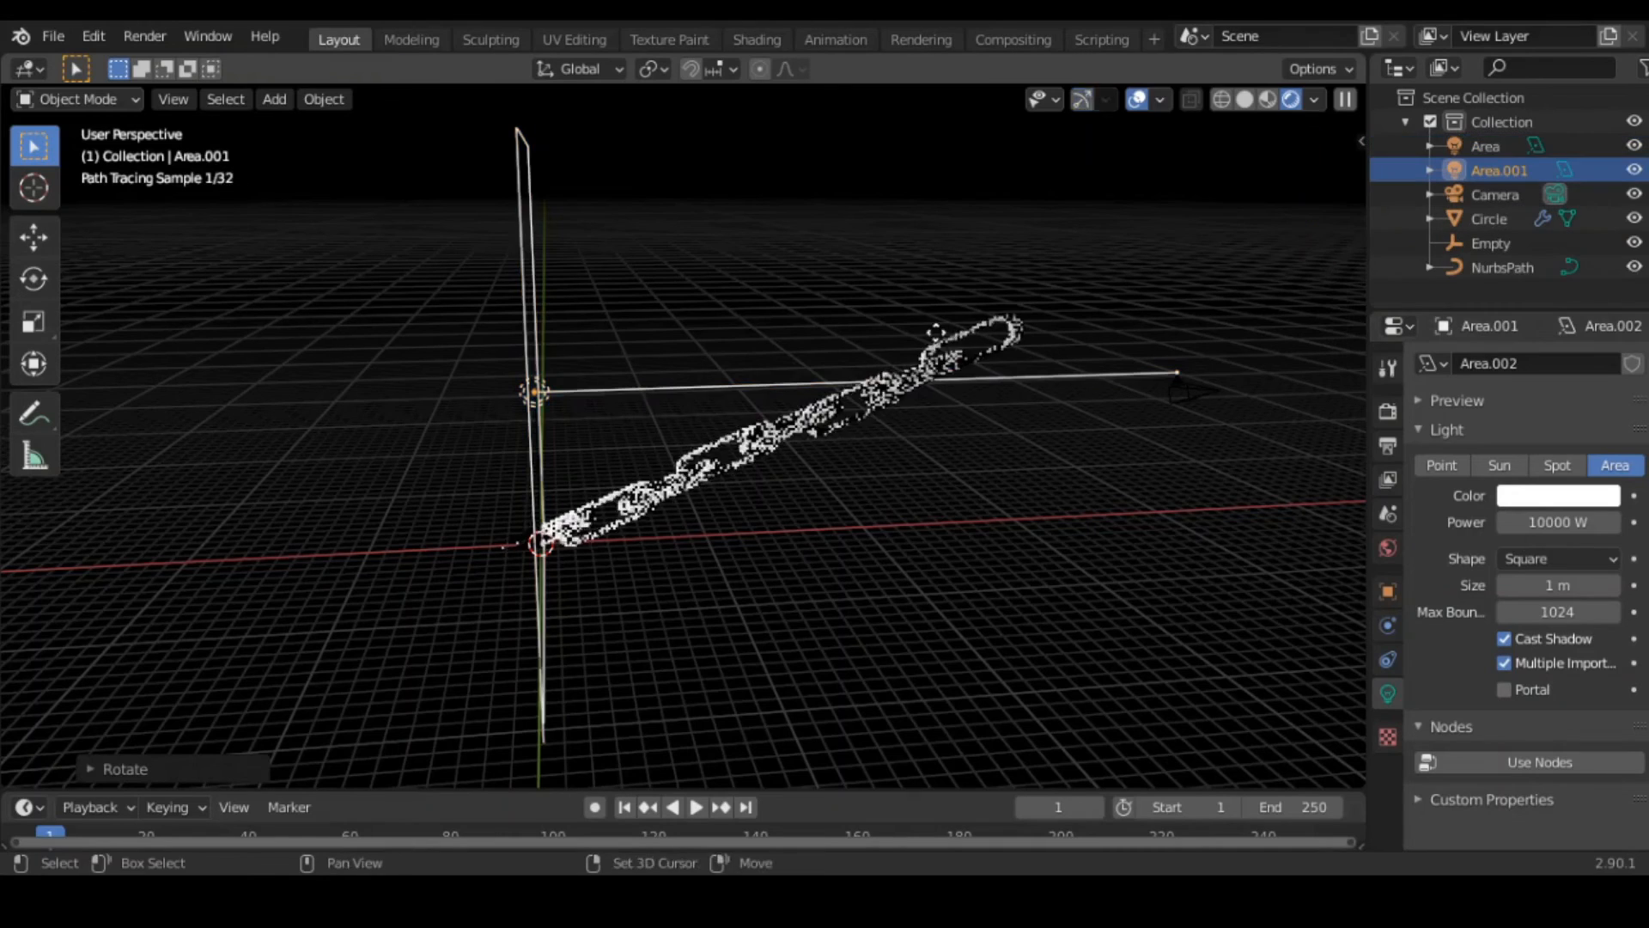
key(x)
click(107, 254)
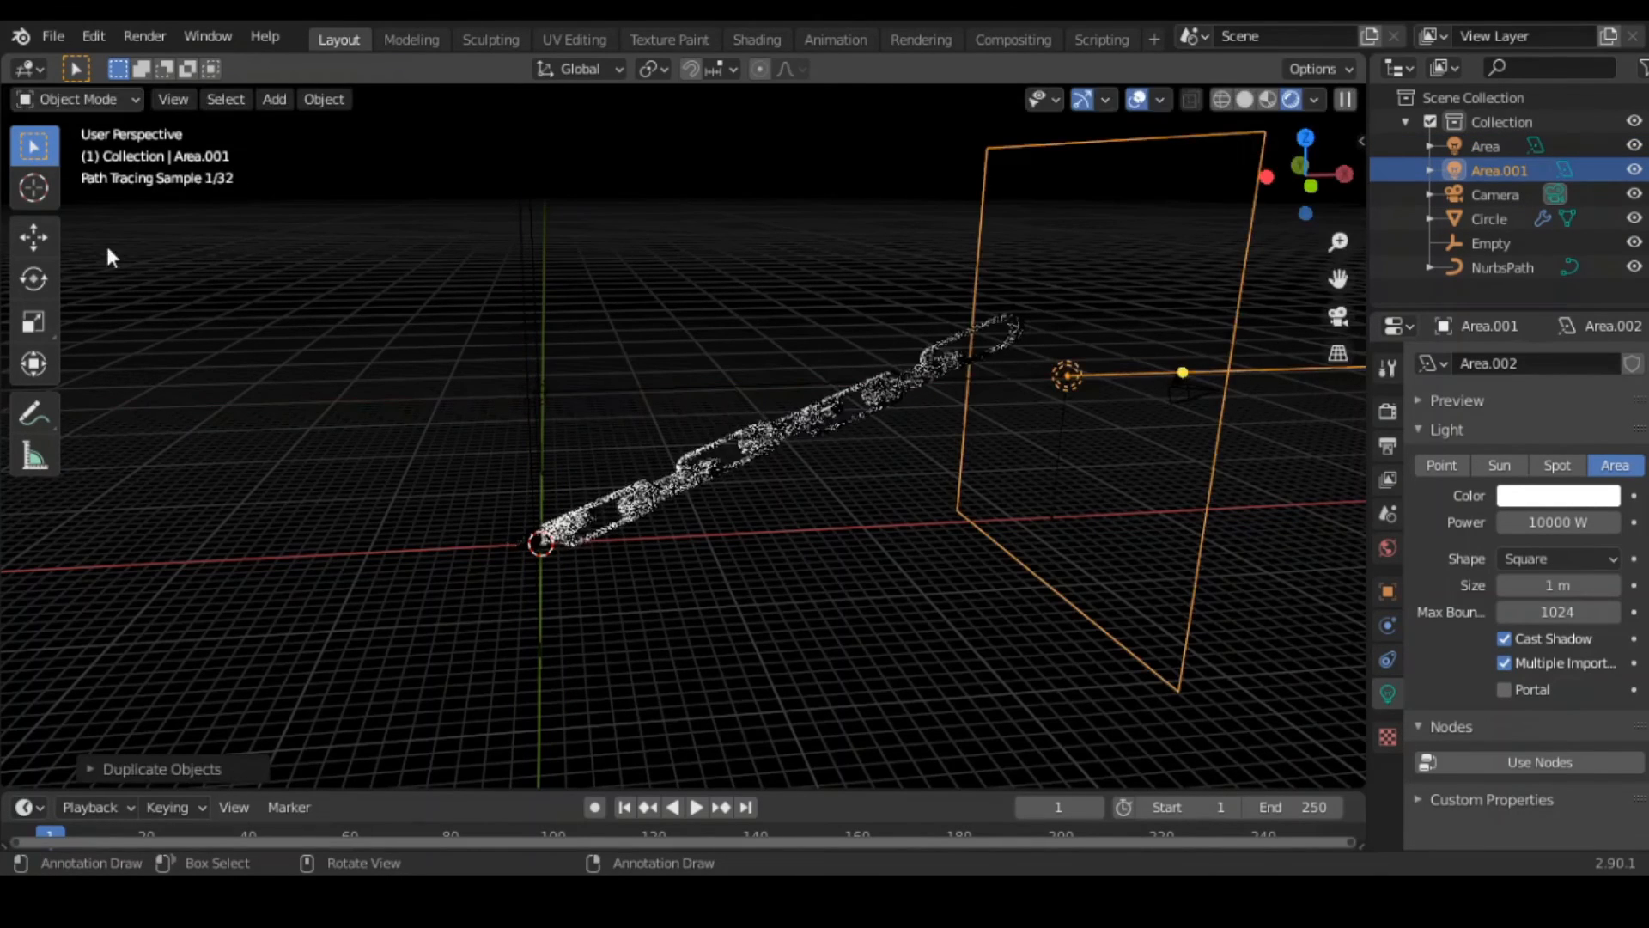
Rotate the duplicated area light -180° about the global Y axis so it faces back toward the chain.
key(r)
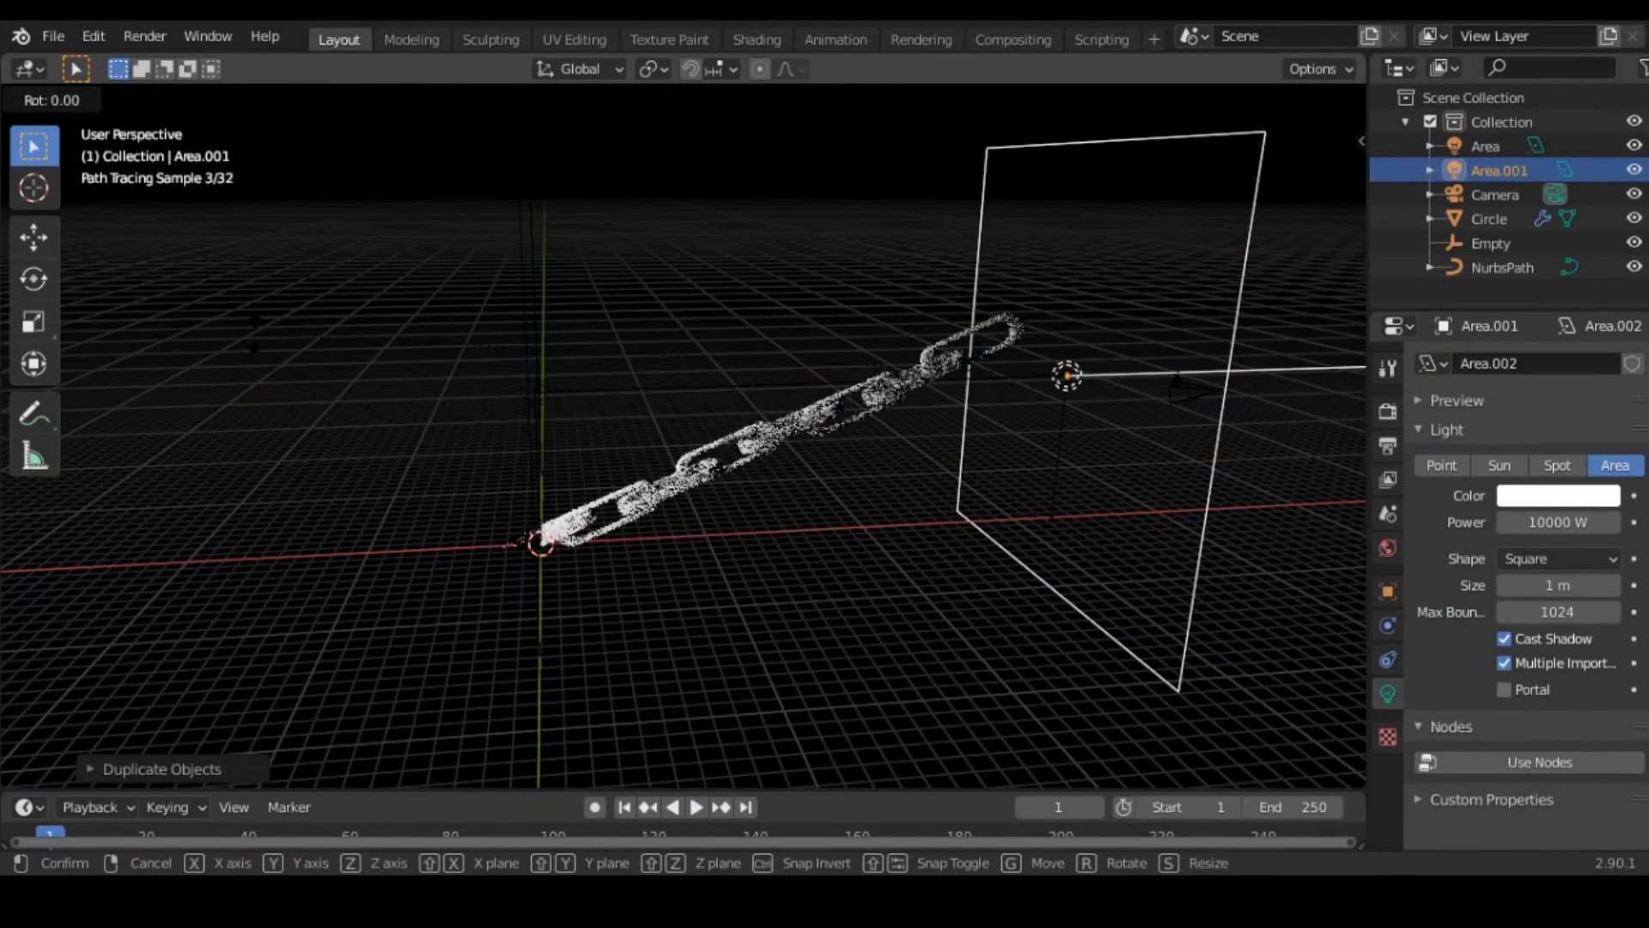
text(y-90)
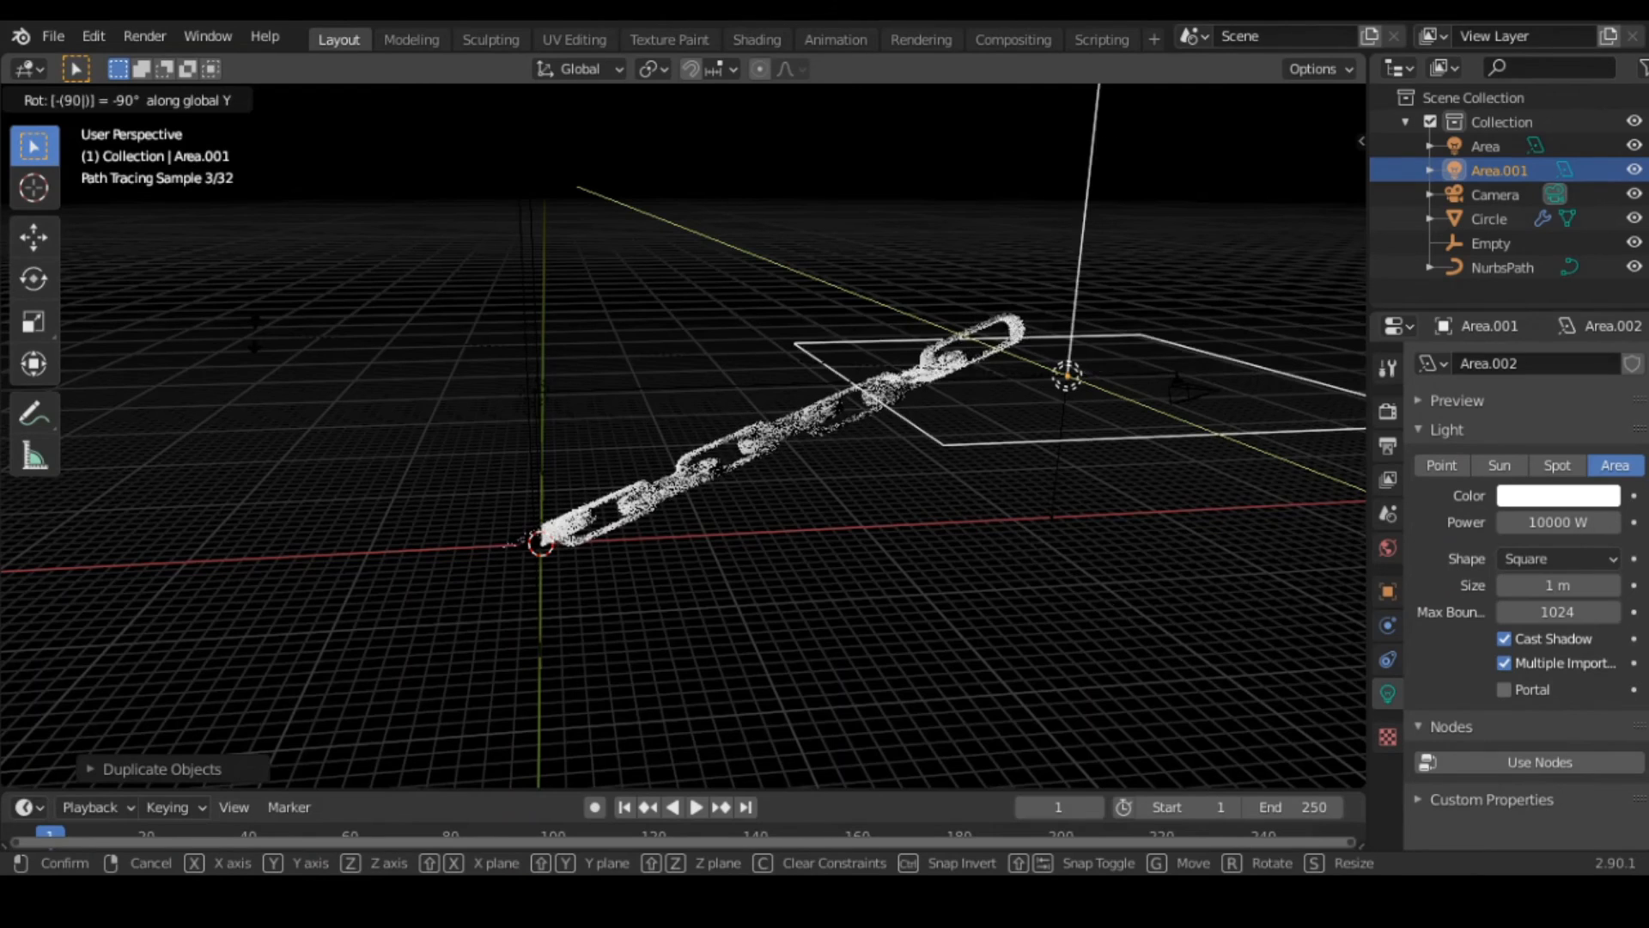
key(BackSpace)
key(BackSpace)
key(BackSpace)
text(-180)
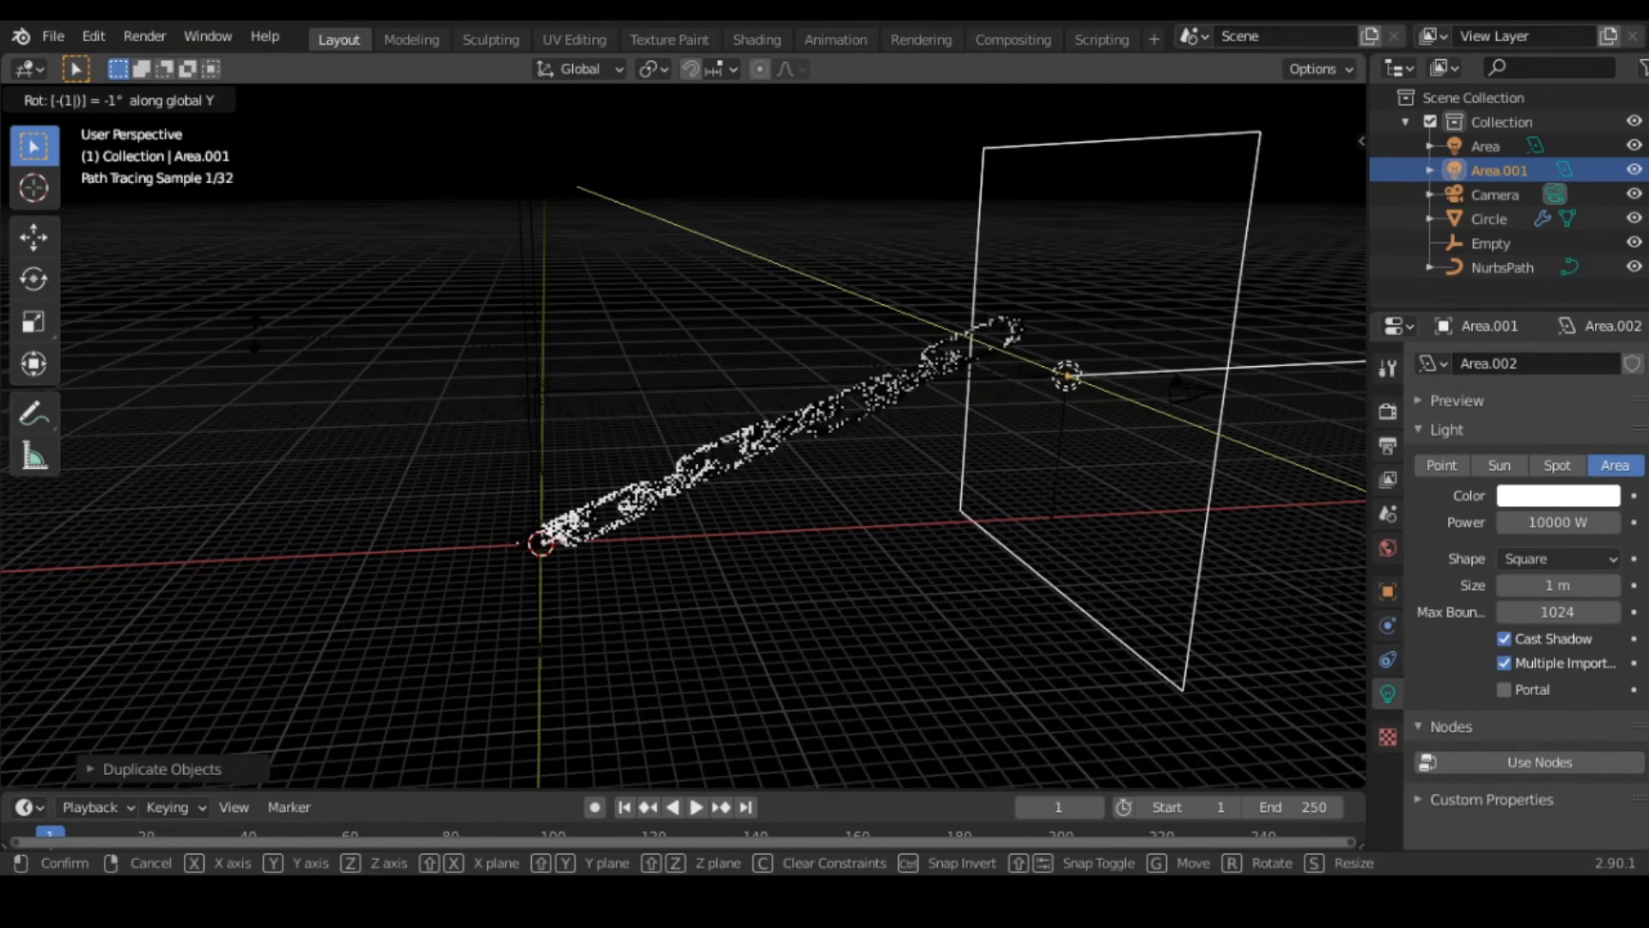
key(Return)
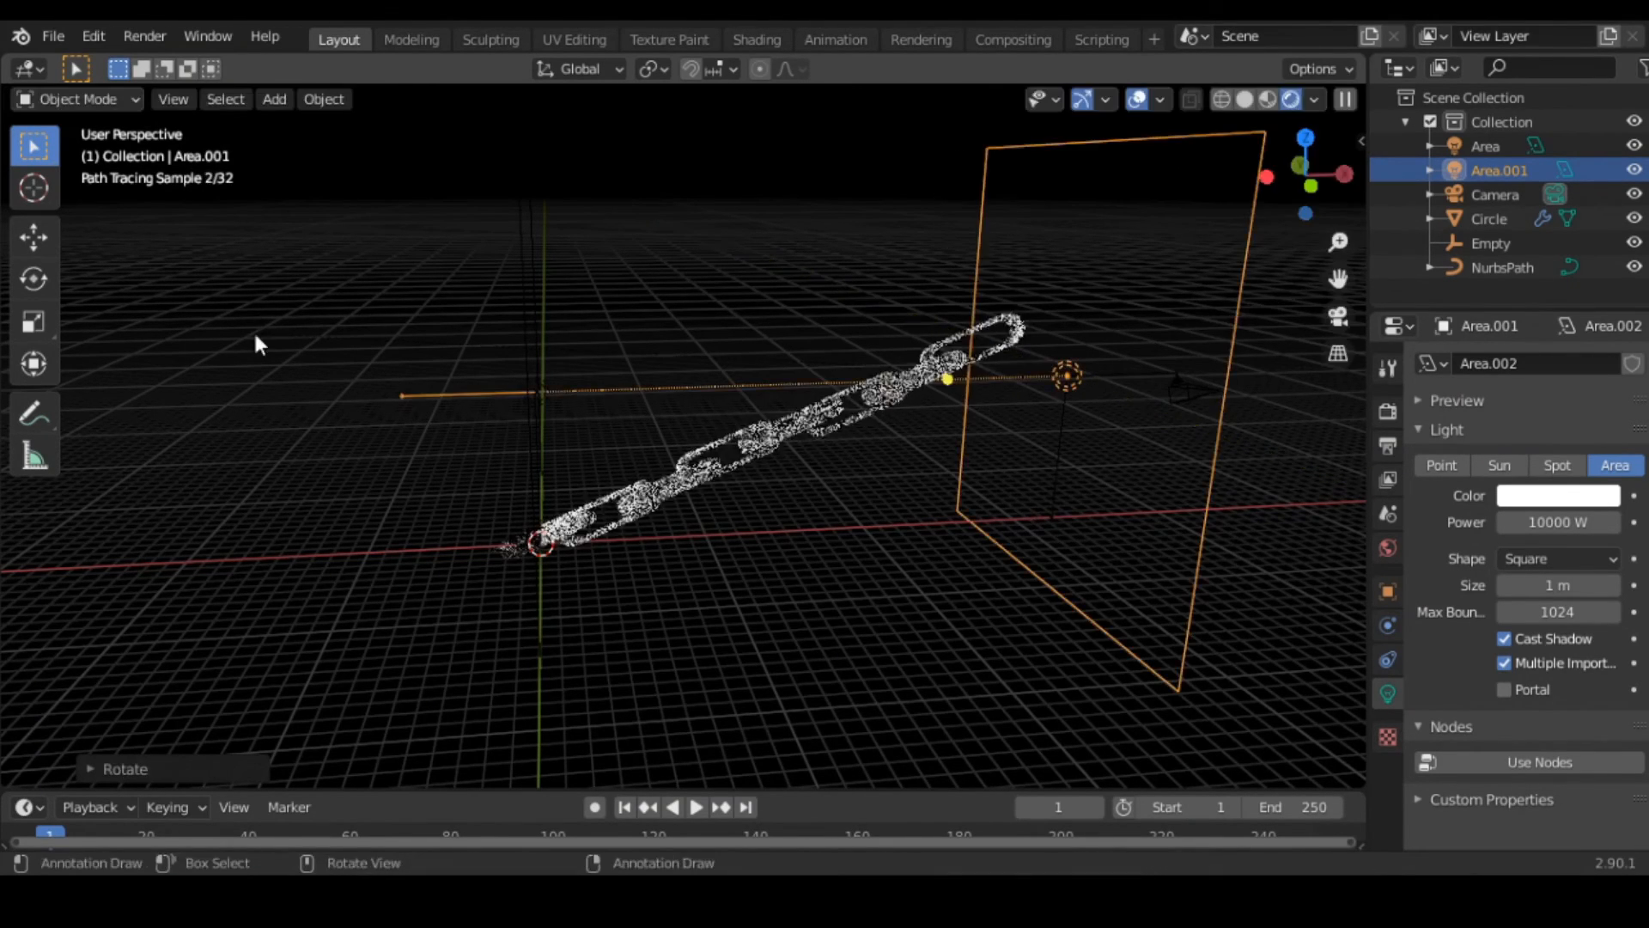
Tint the duplicated area light a pale aqua green.
middle_drag(733, 522, 527, 507)
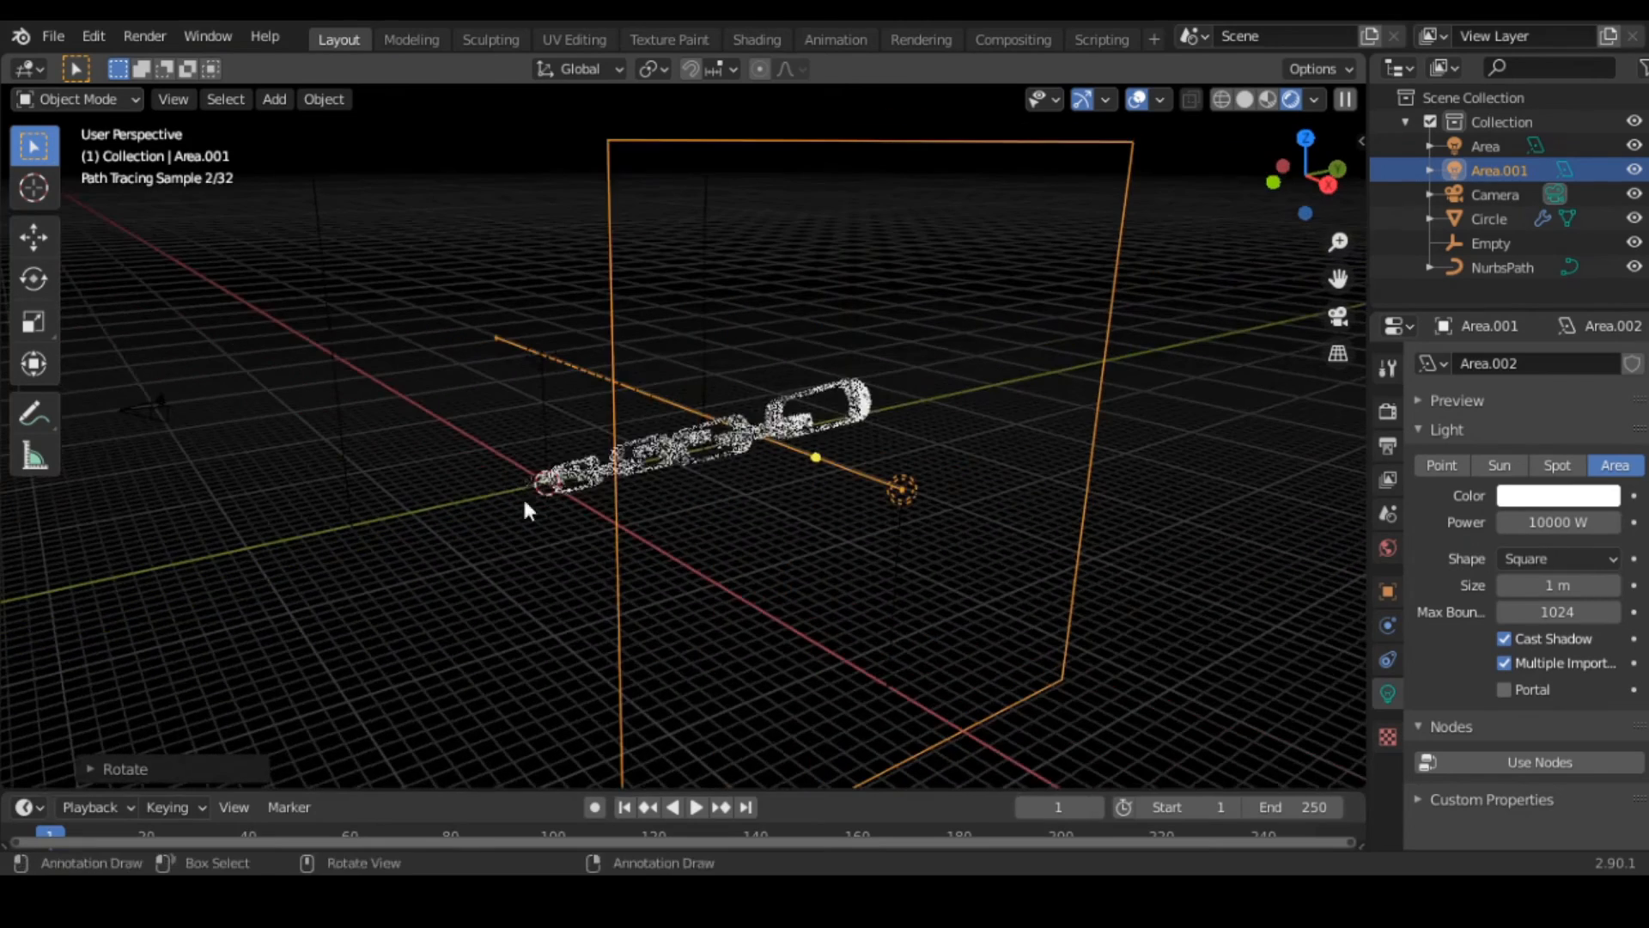
click(1595, 507)
drag(1481, 289, 1481, 232)
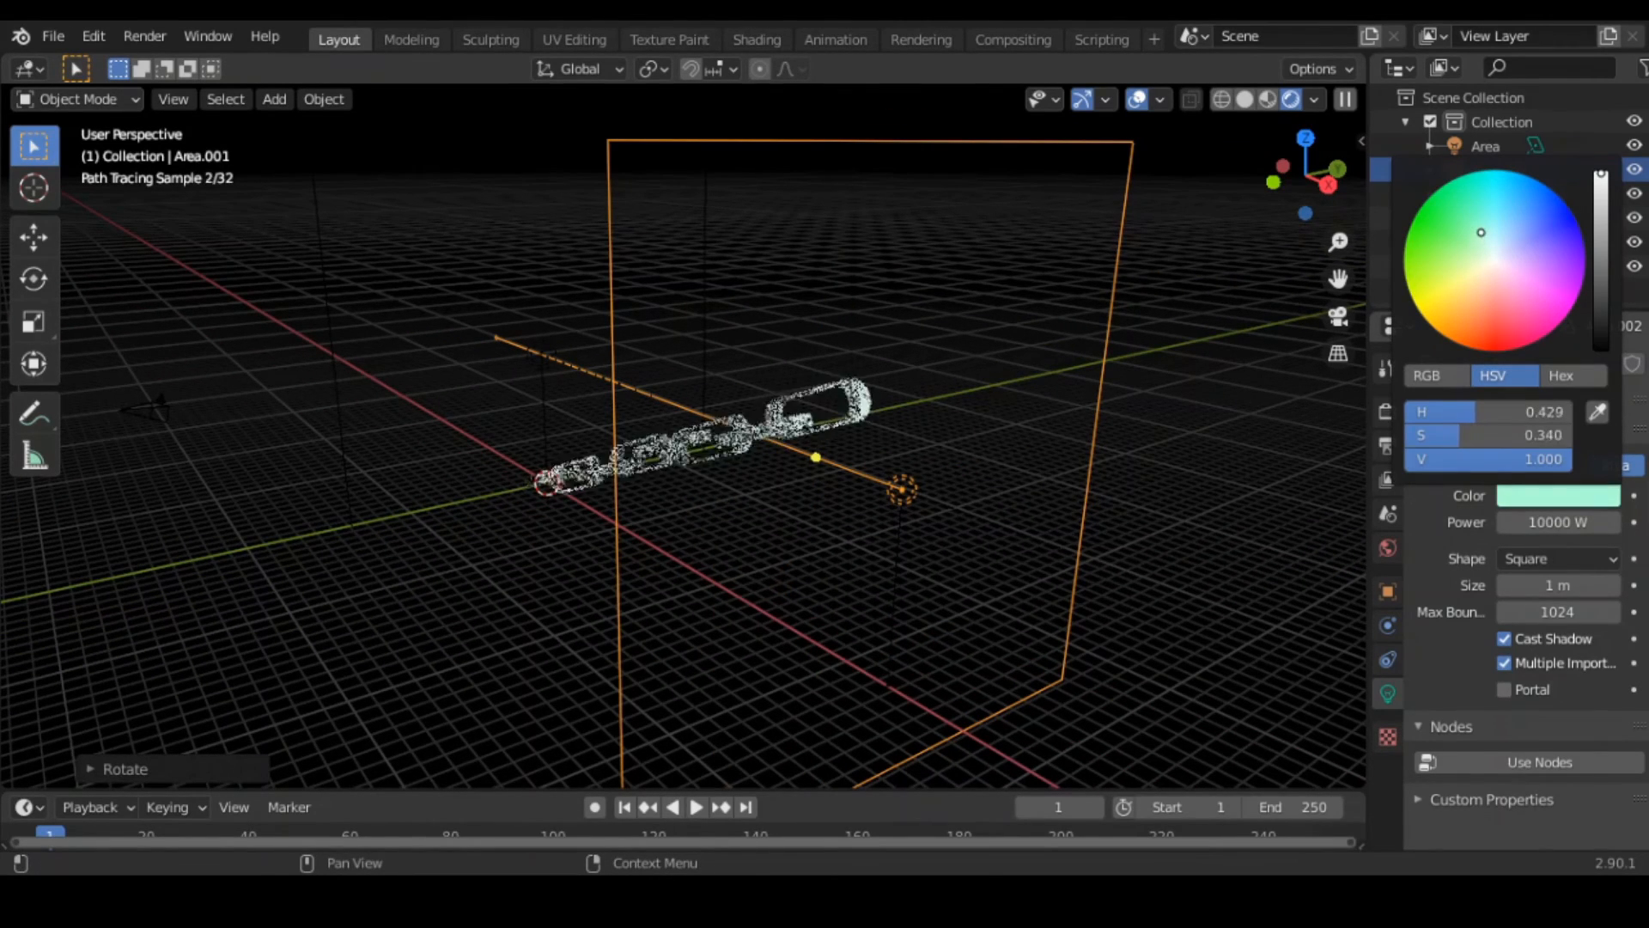
Select the original area light at the chain's lower end and change its colour to a saturated red.
middle_drag(516, 369, 306, 357)
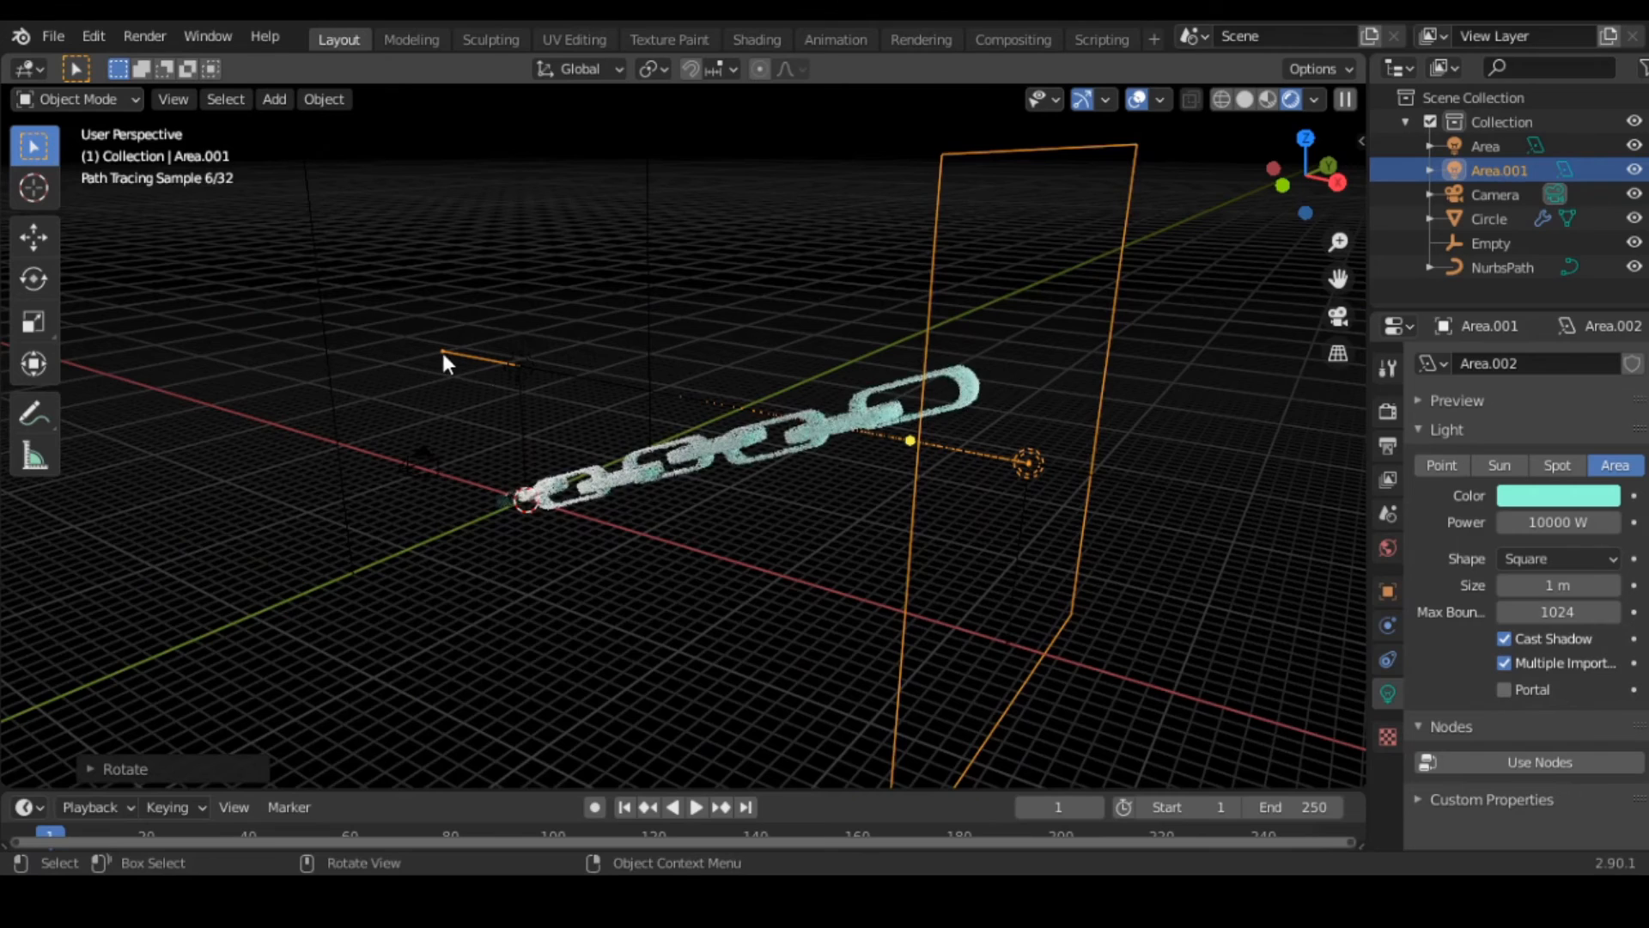
click(518, 366)
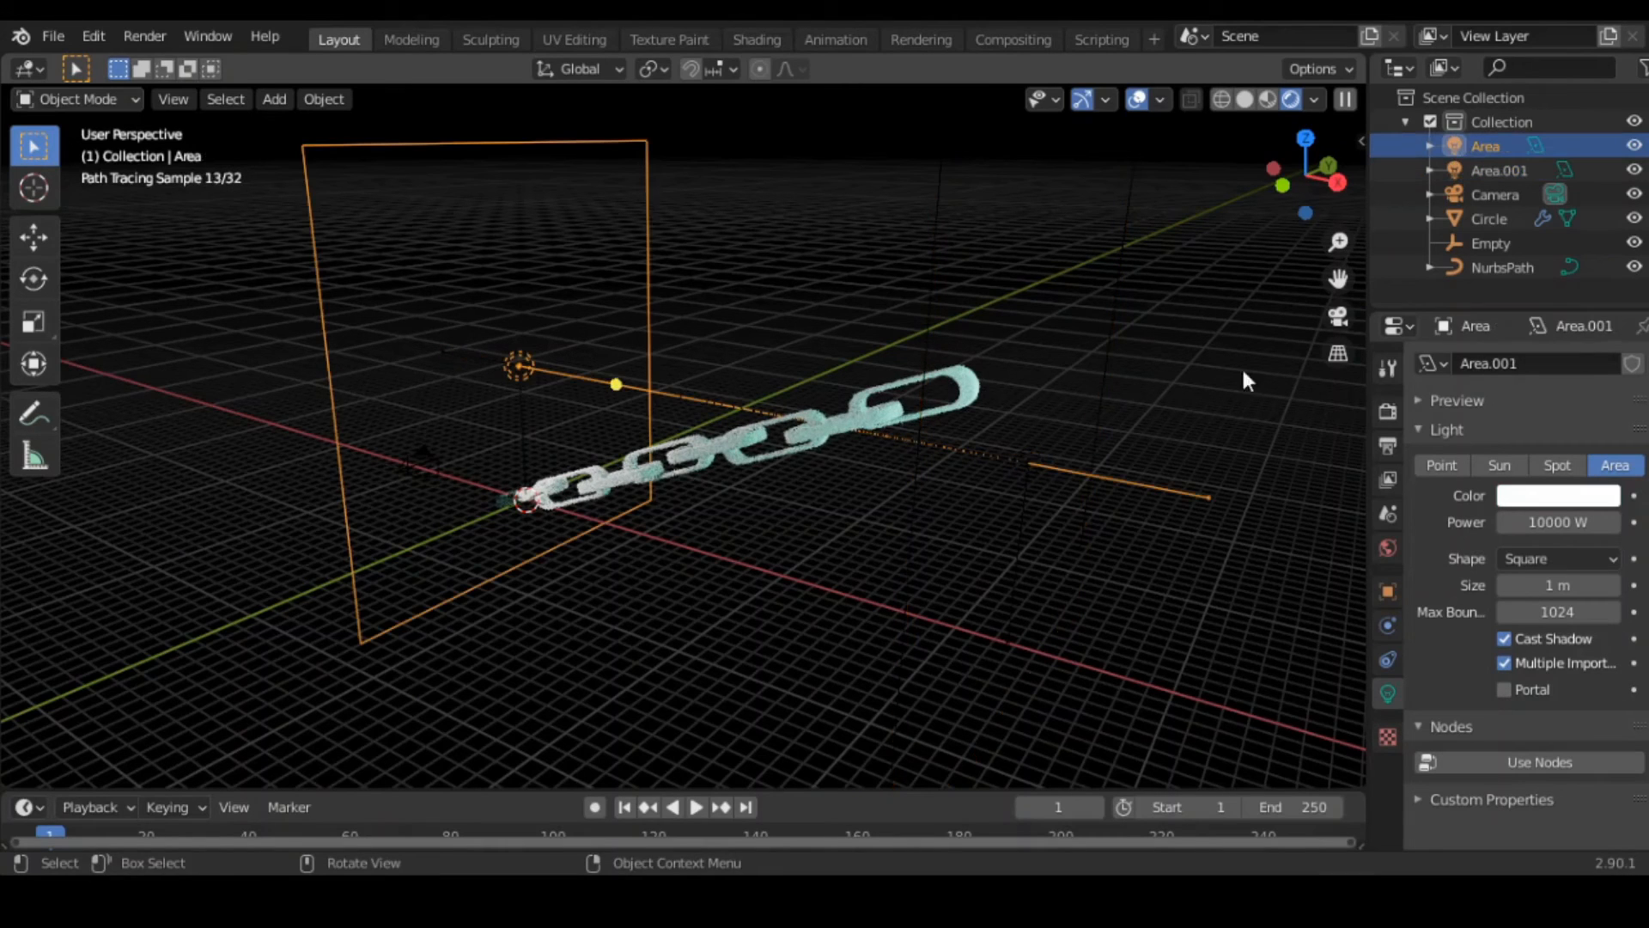
click(1565, 501)
drag(1513, 310, 1611, 221)
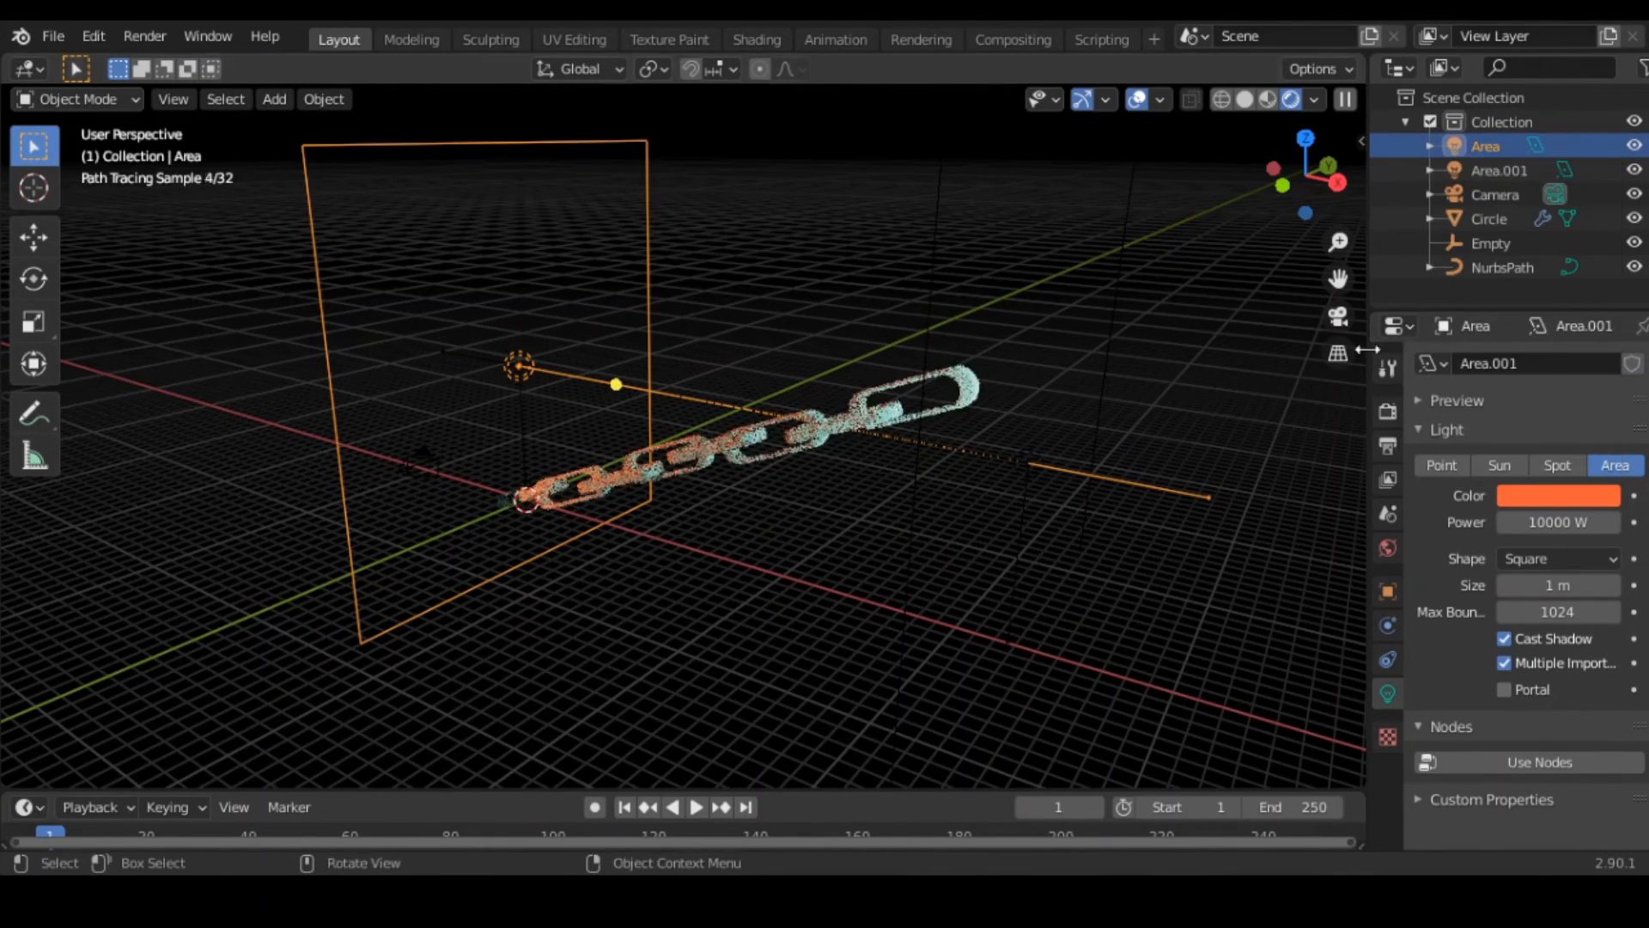
click(1508, 495)
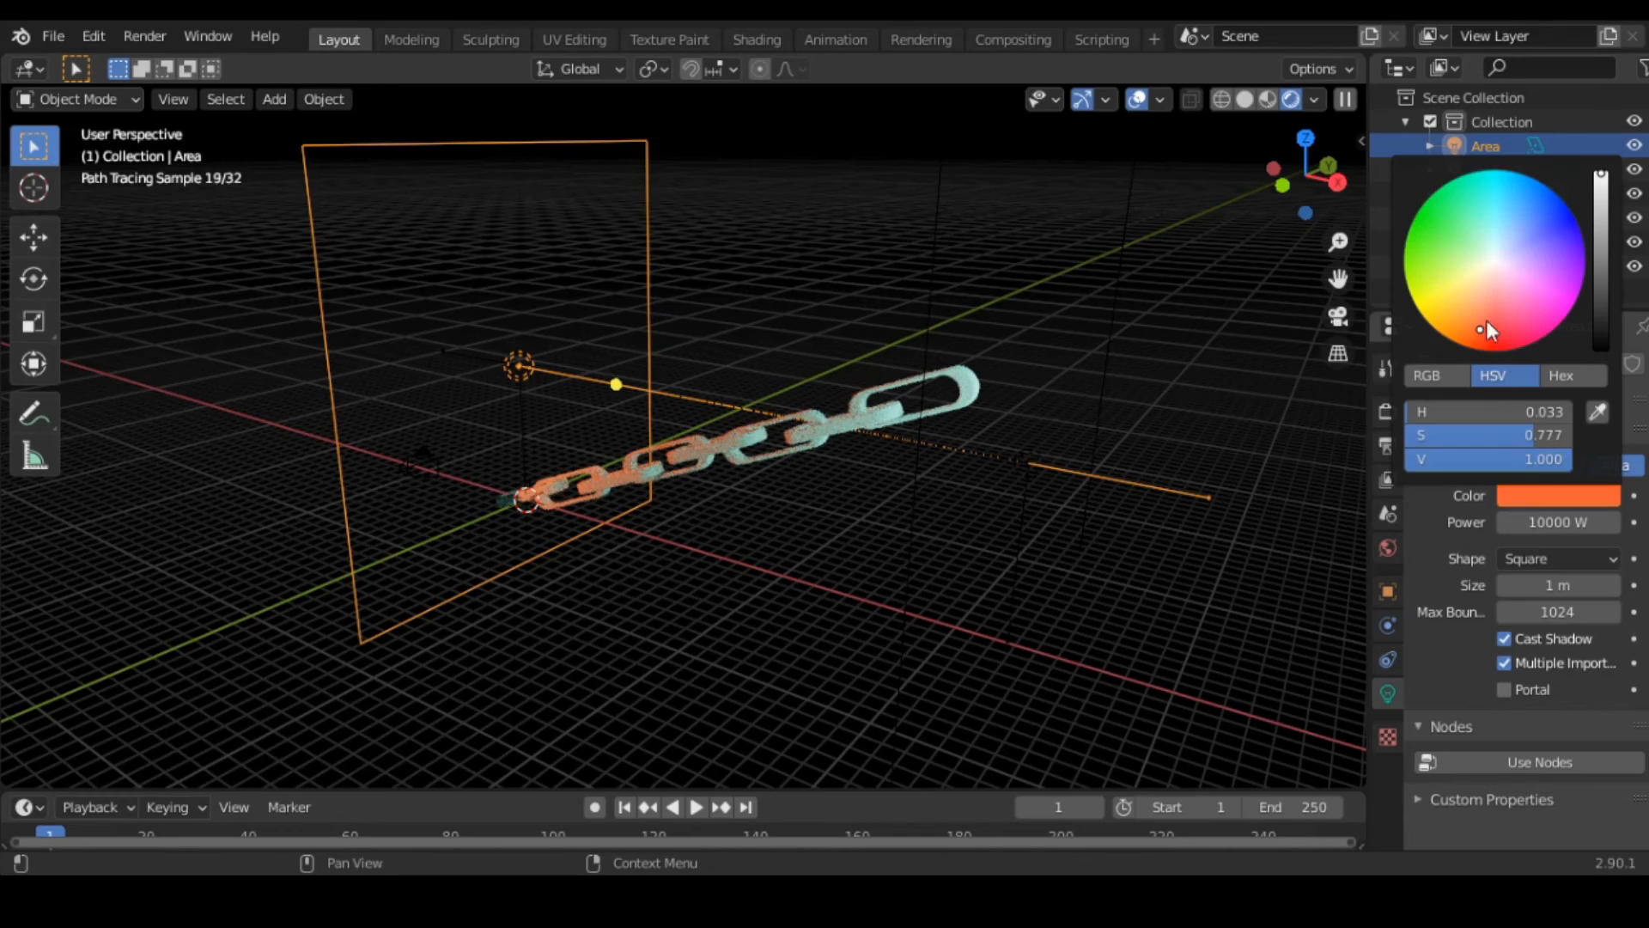
drag(1489, 331, 1493, 344)
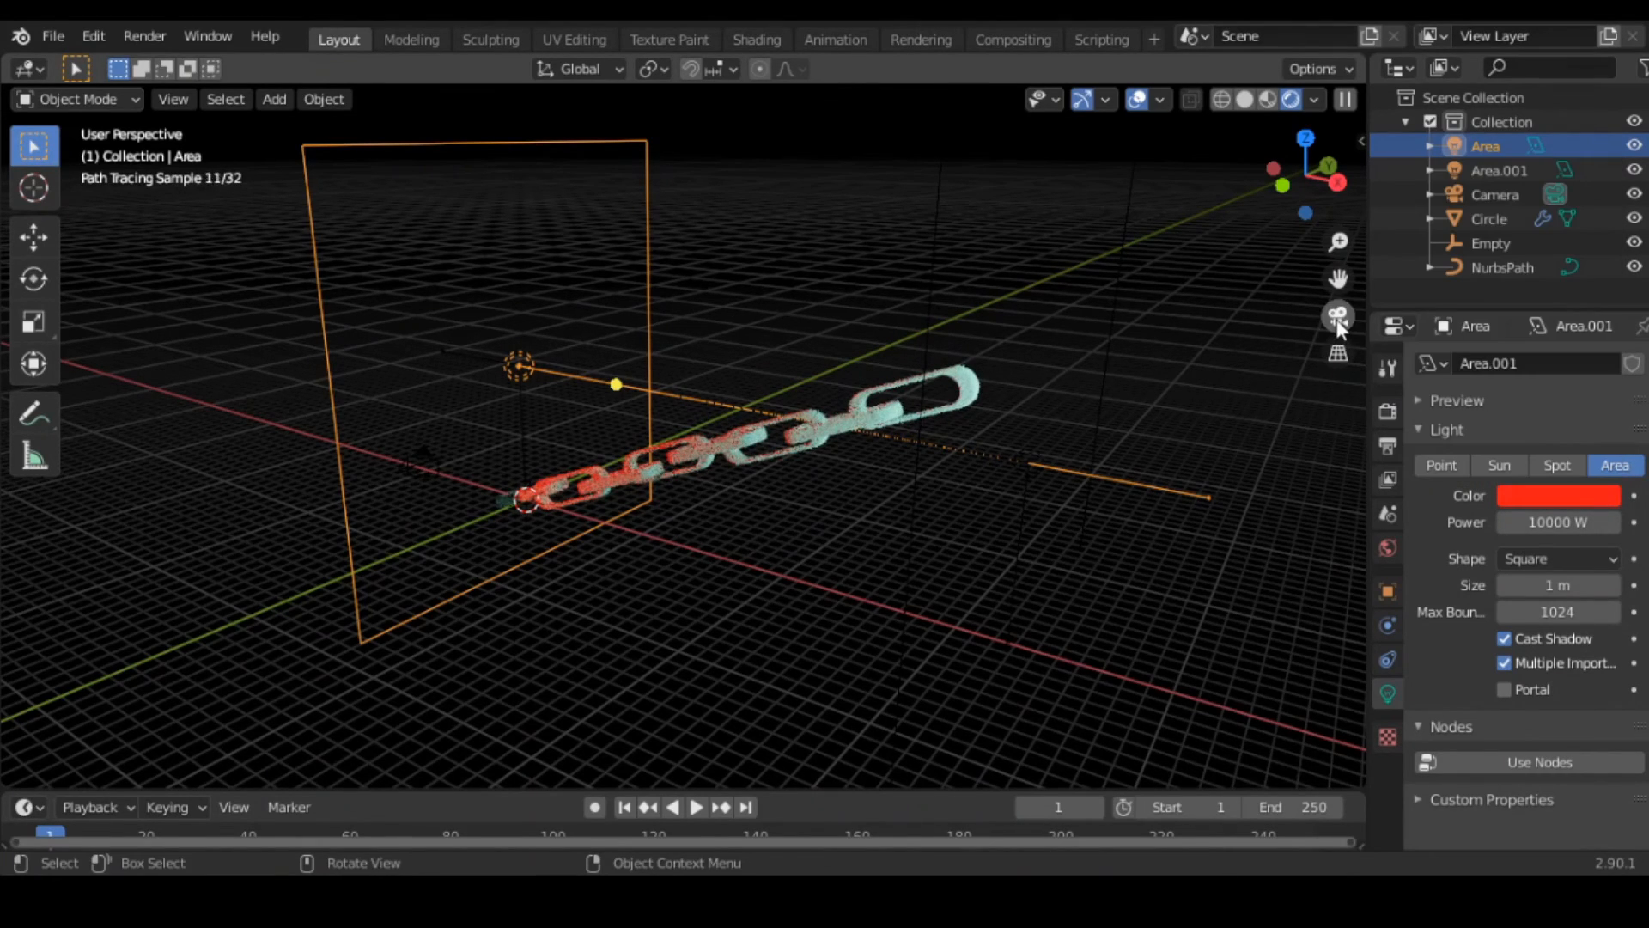
Select the duplicated area light and change its colour to a saturated cyan blue.
click(1034, 387)
drag(1064, 276, 1106, 541)
click(1031, 468)
click(1538, 495)
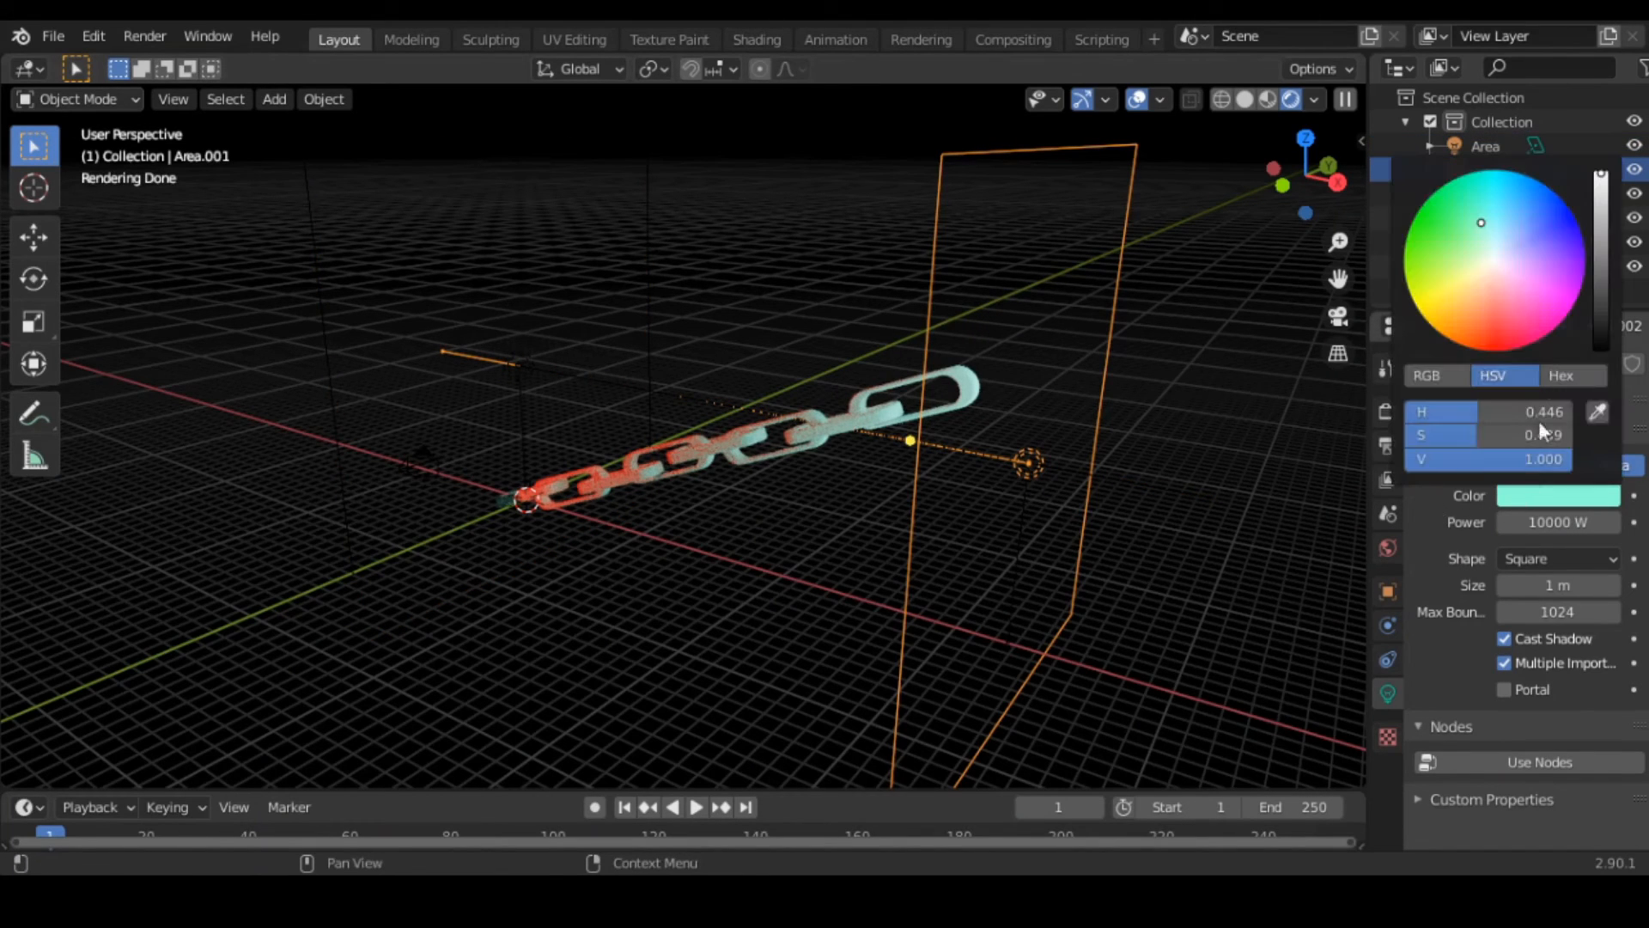
drag(1481, 223, 1507, 179)
In camera view, give the chain a new material and set its Metallic value to 1.000.
click(1338, 316)
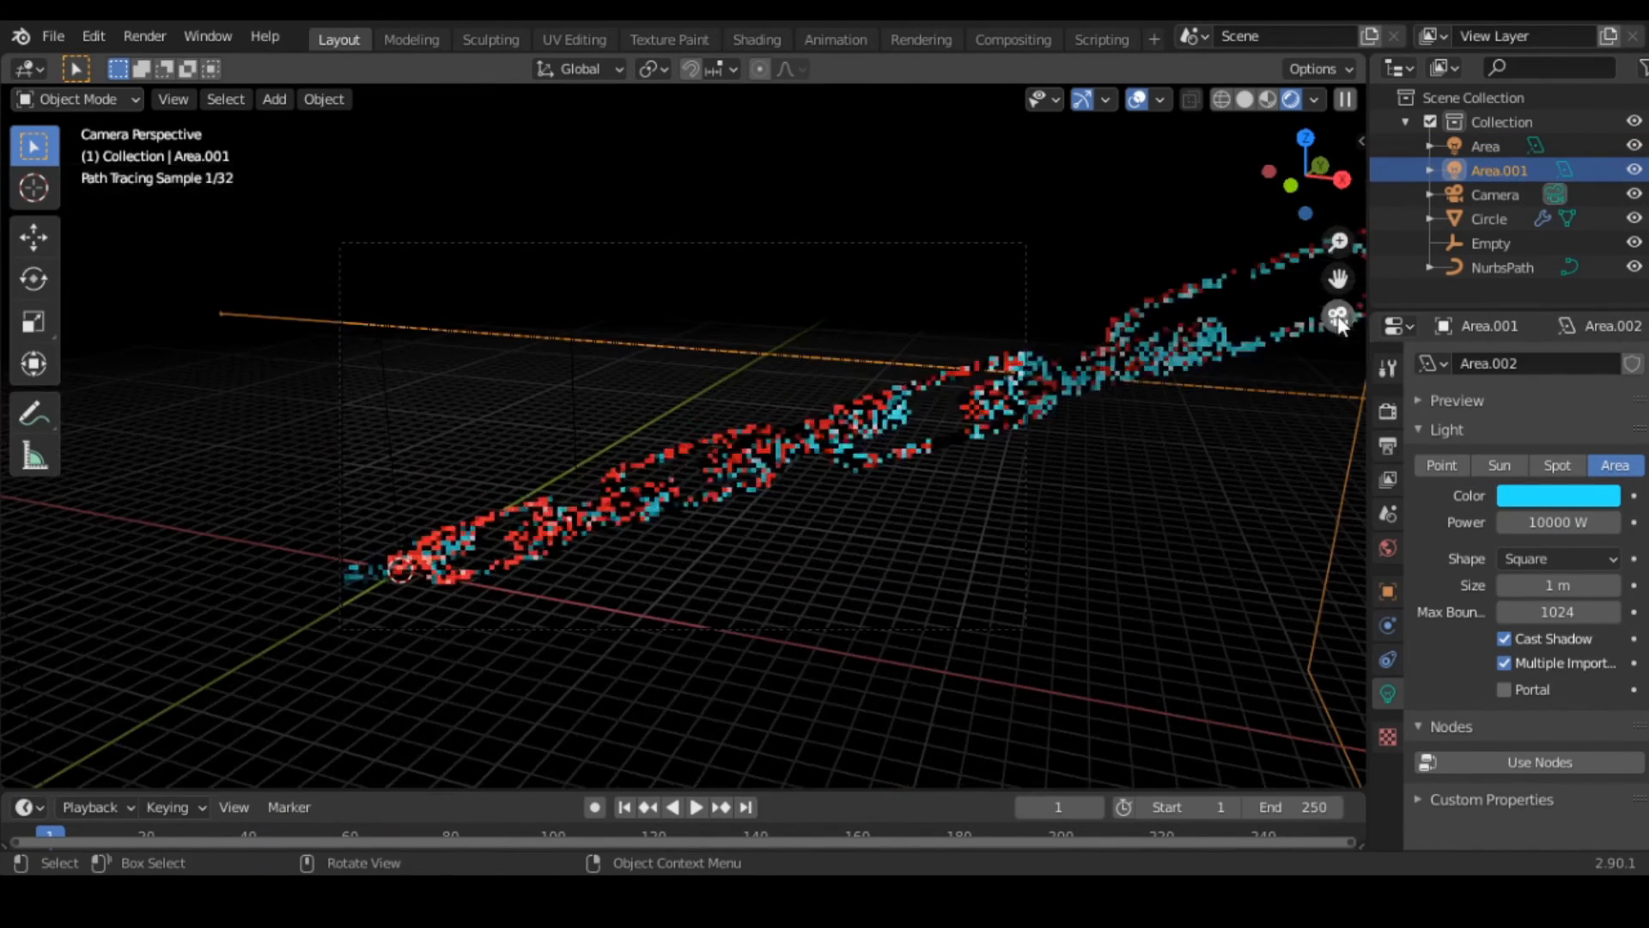
click(828, 436)
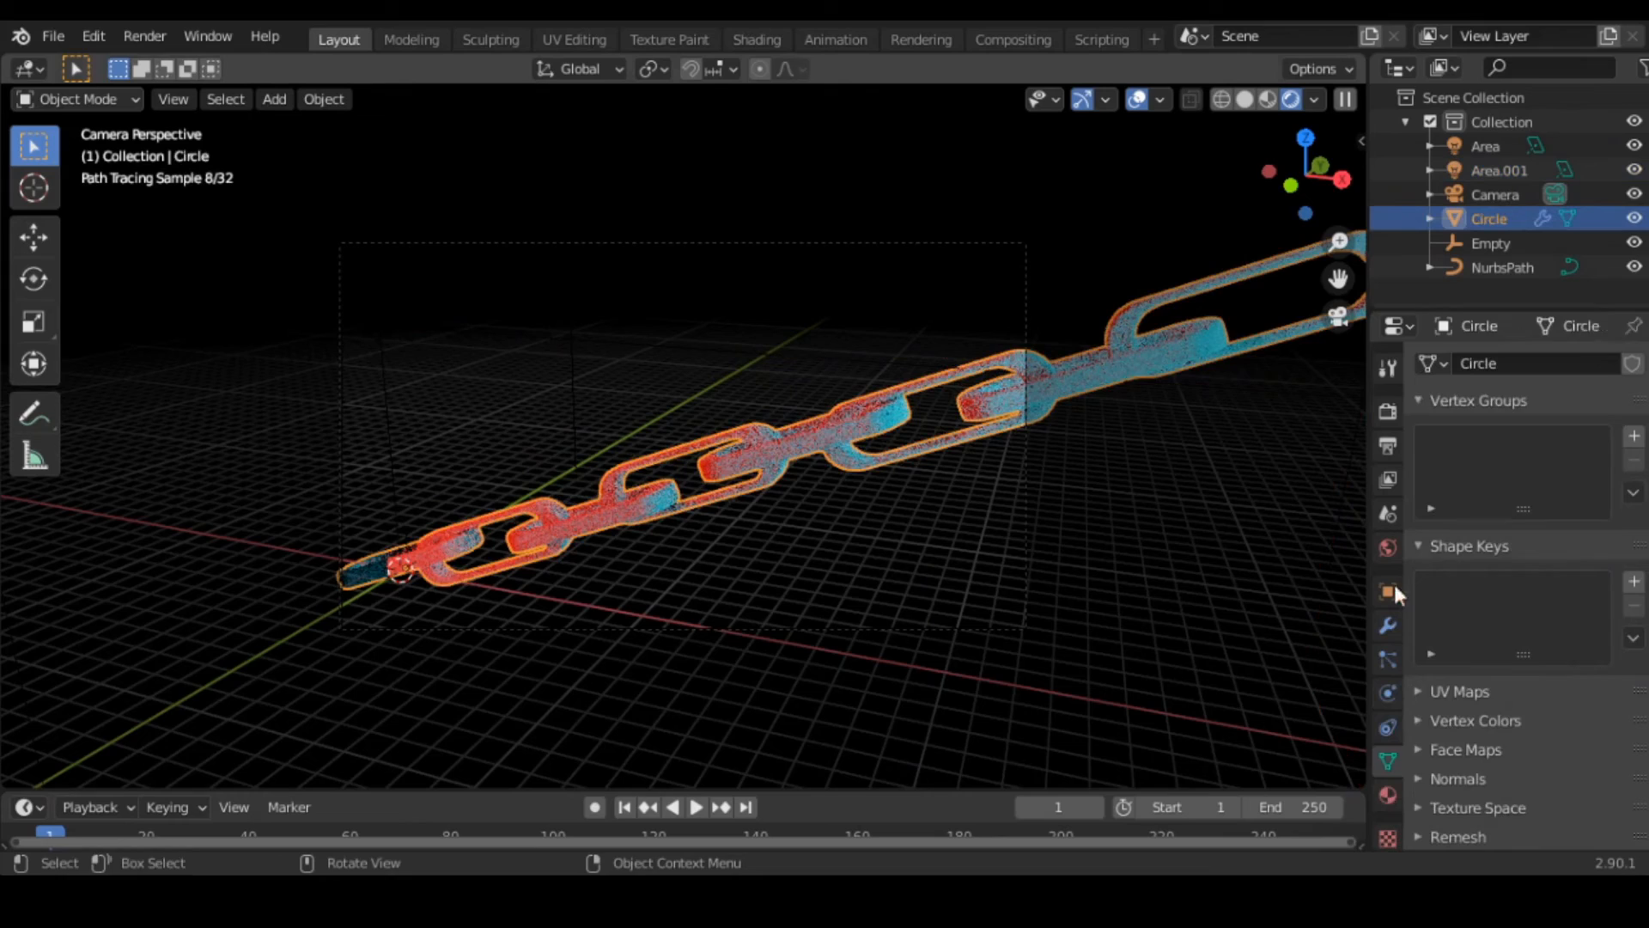
click(1388, 794)
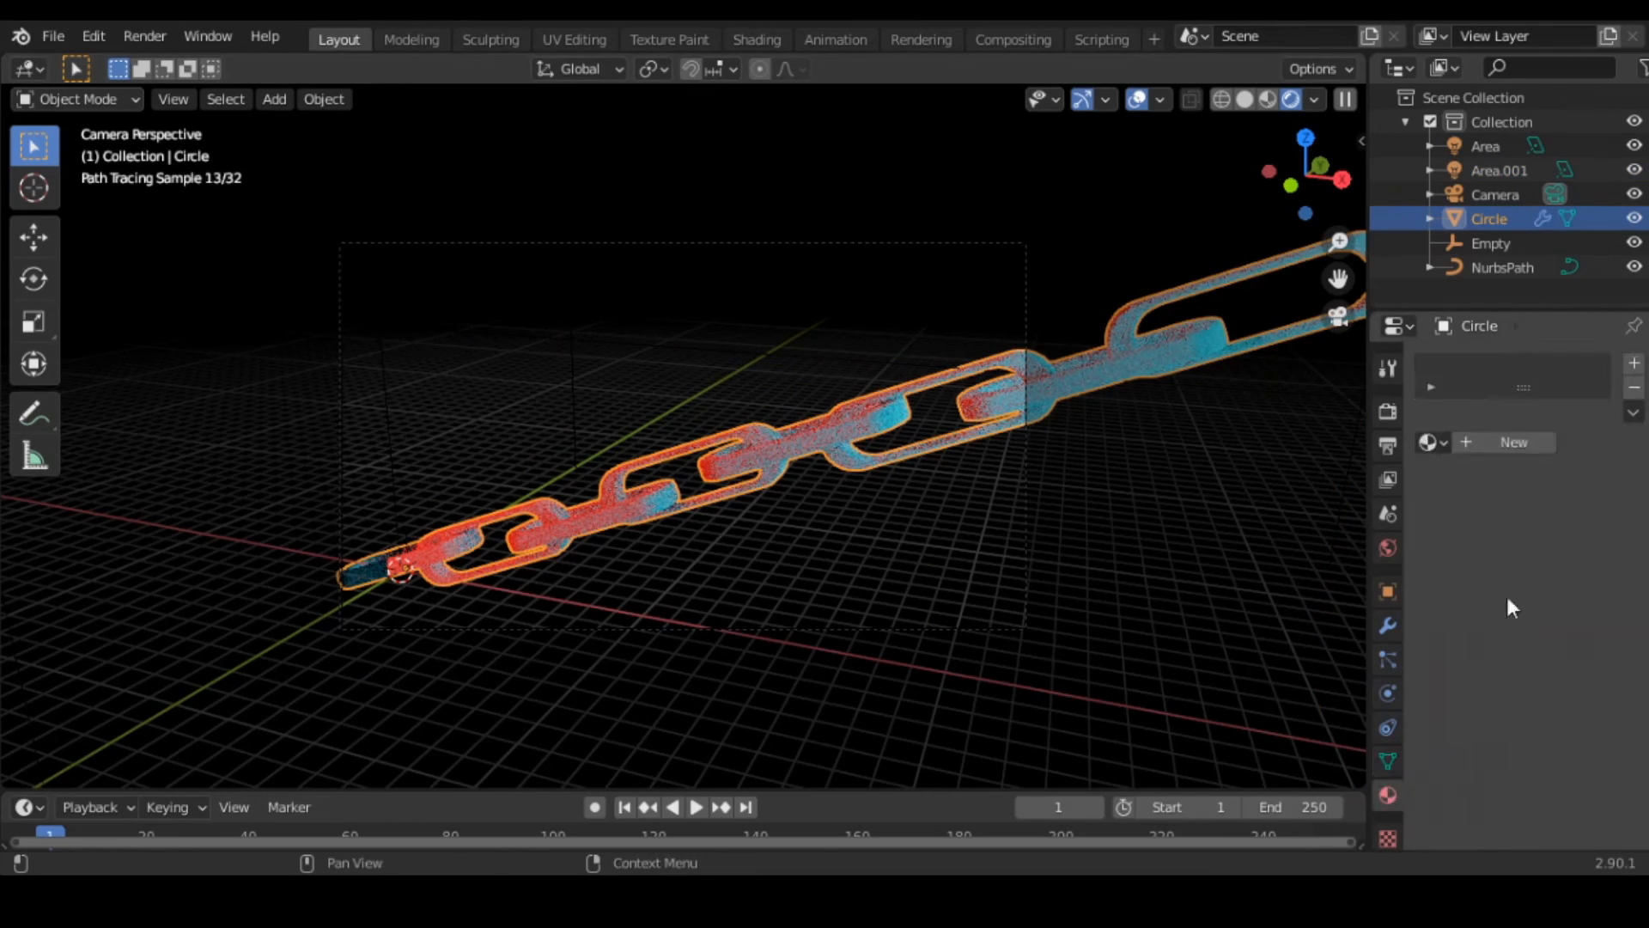
click(1512, 442)
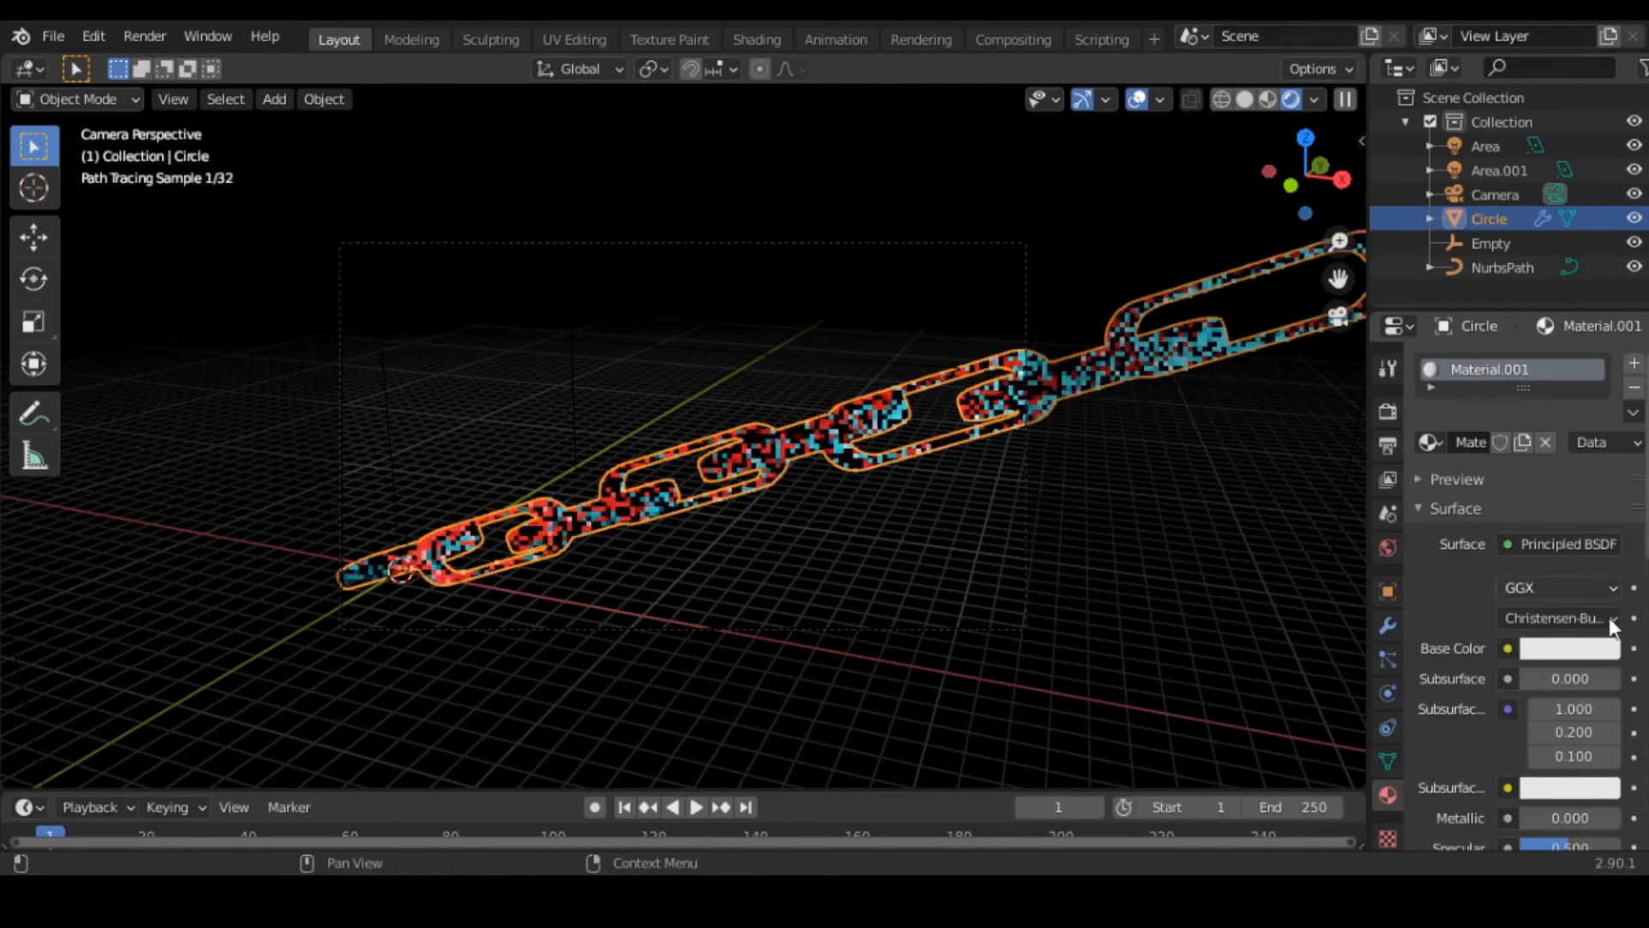
scroll(1610, 616, down, 3)
drag(1557, 727, 1628, 725)
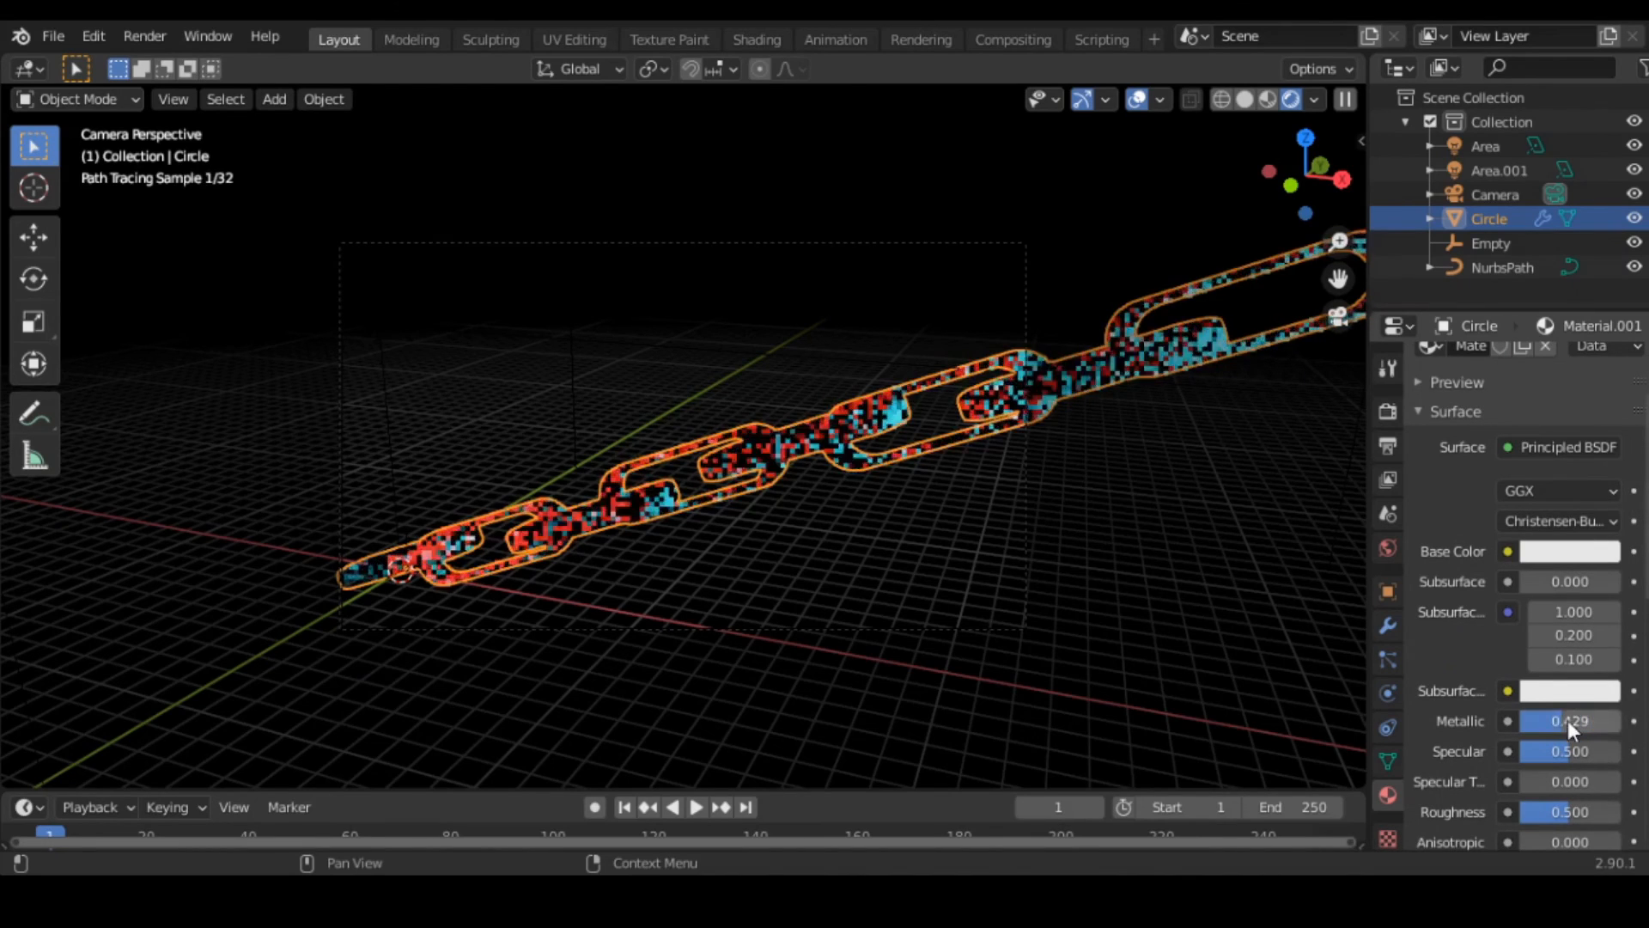
Darken the chain material's base colour to a mid grey and set its roughness to 0.488.
click(1570, 551)
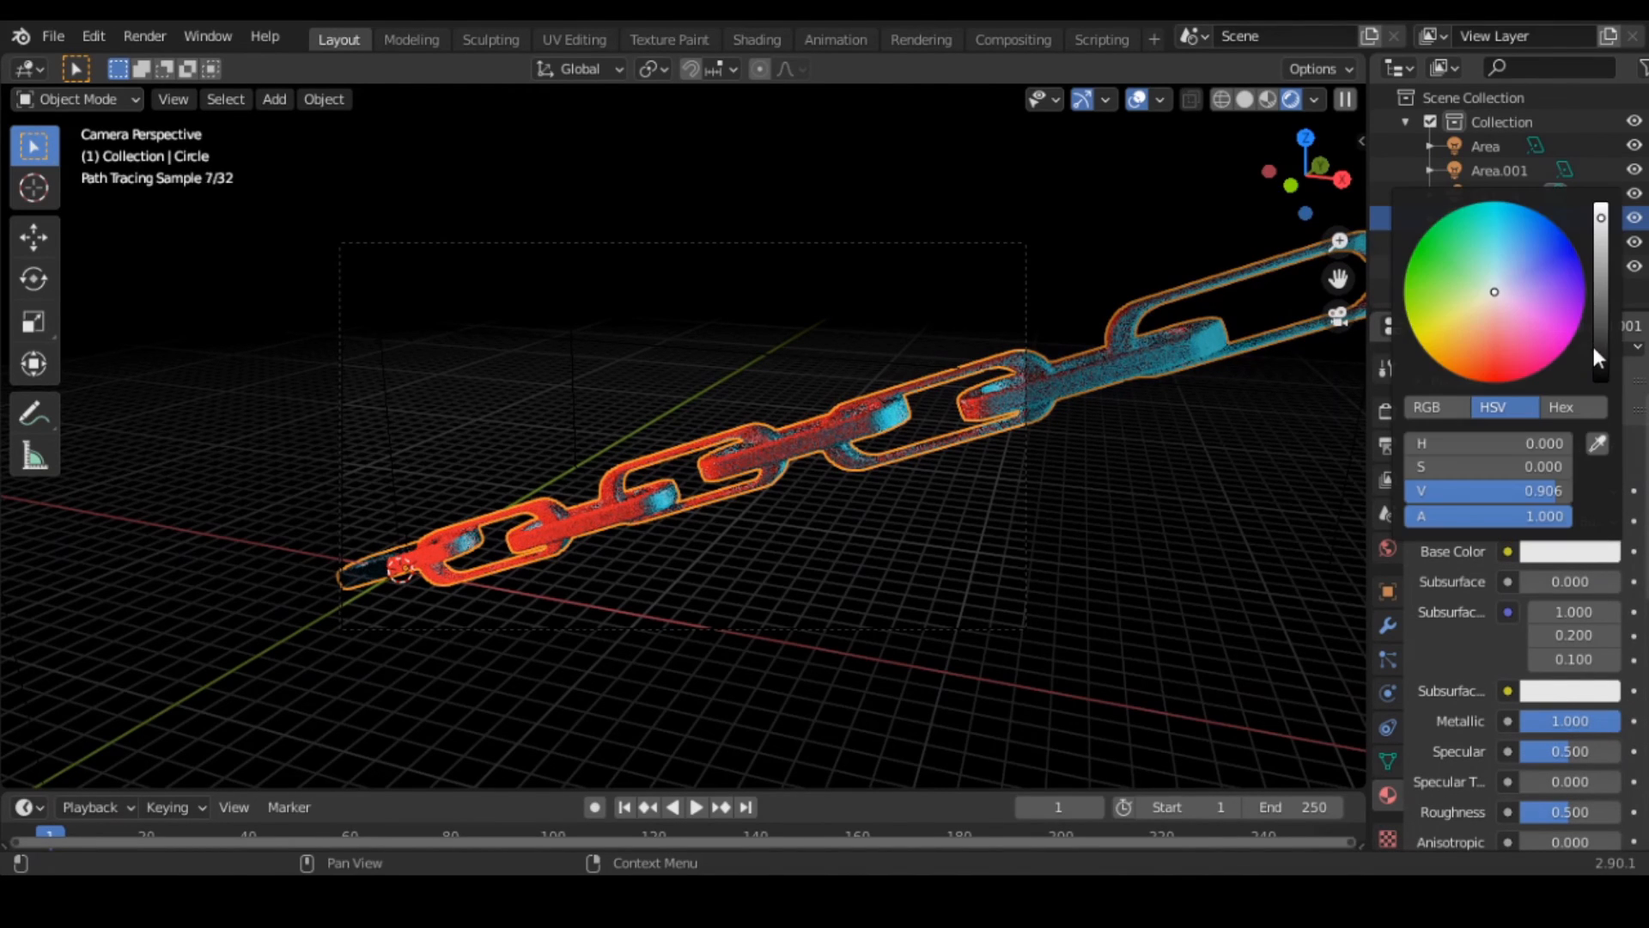
click(1601, 289)
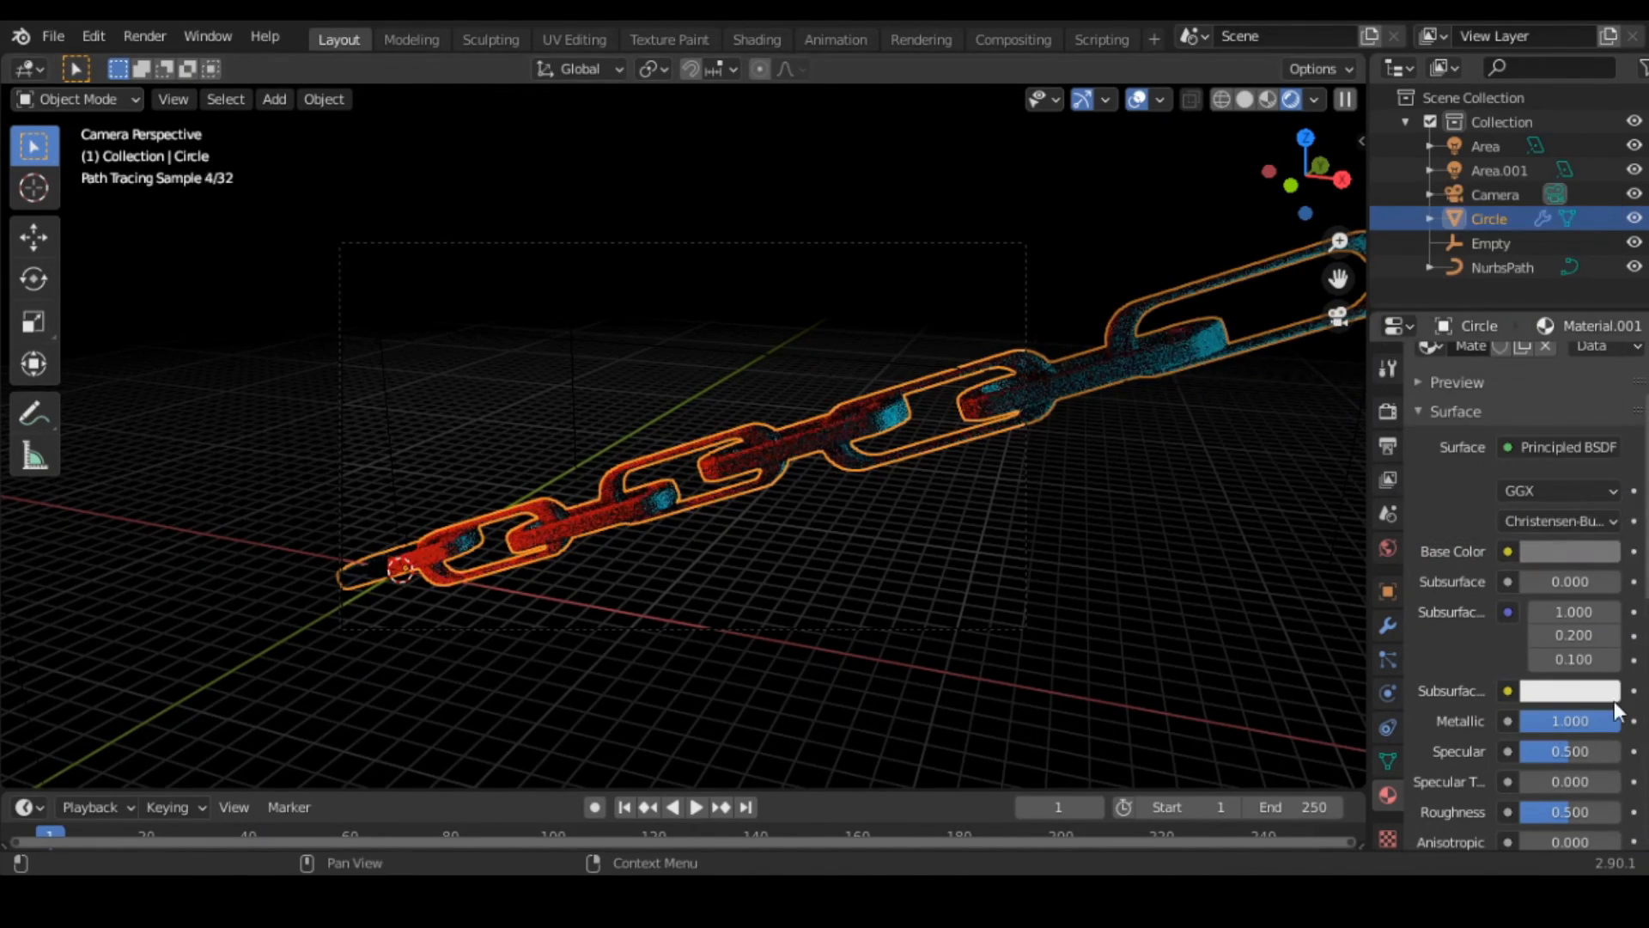
scroll(1609, 713, down, 2)
drag(1568, 721, 1566, 721)
Inspect the metallic chain under the red and cyan lights, close up and through the camera at different zooms.
scroll(778, 601, up, 3)
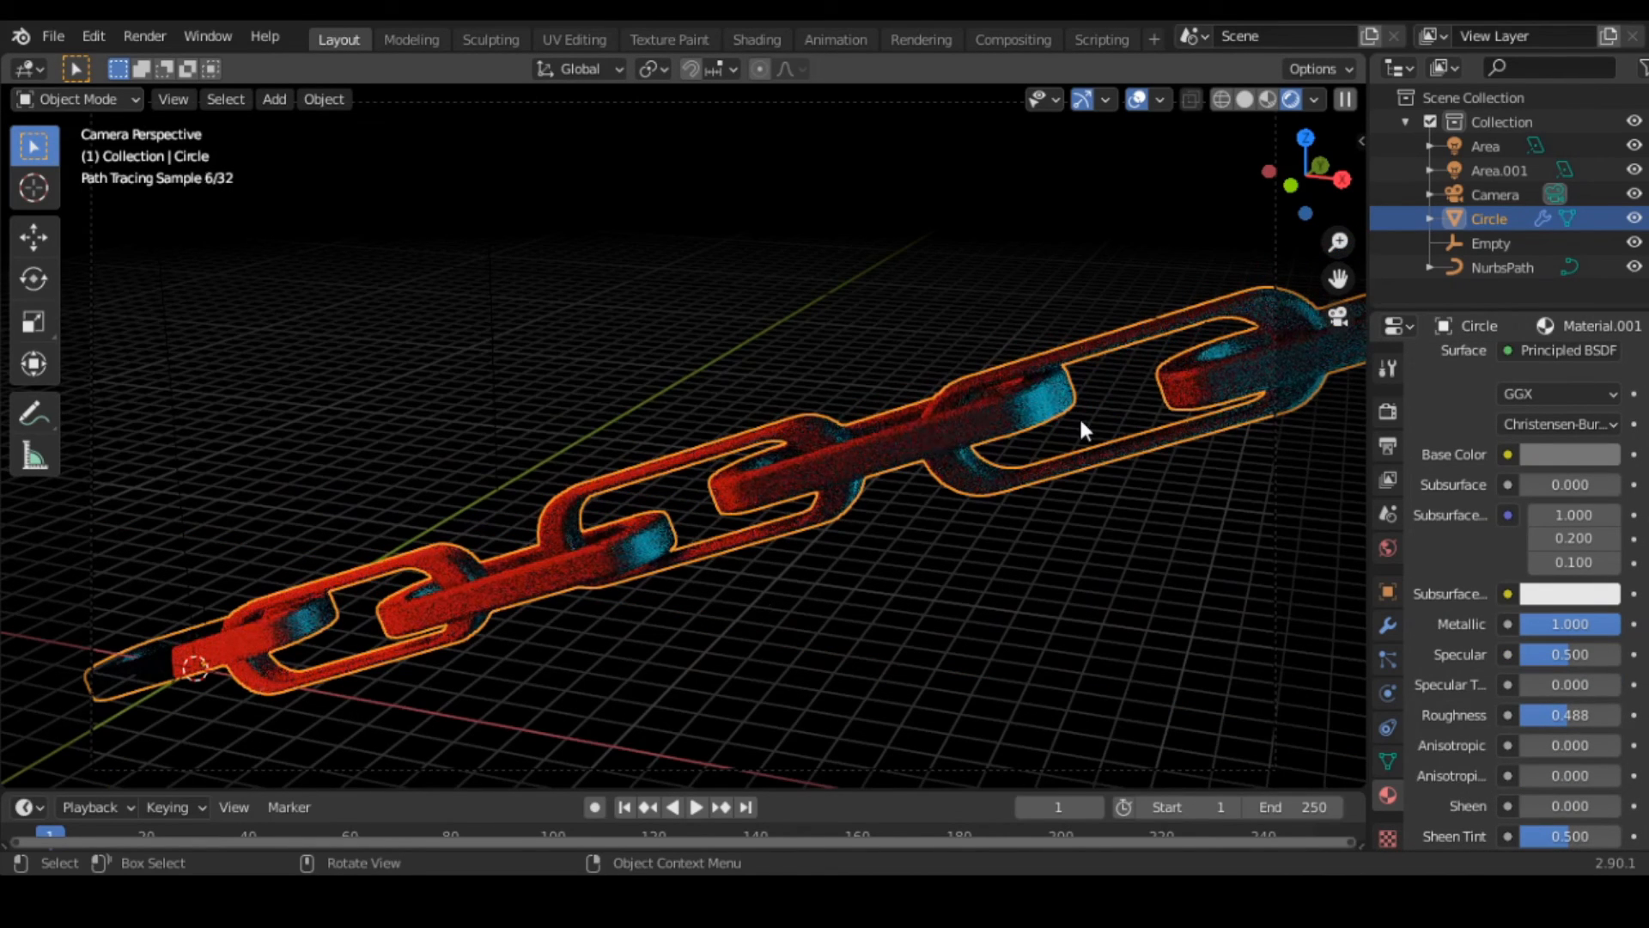
middle_drag(1044, 419, 858, 453)
scroll(859, 449, up, 5)
scroll(859, 443, down, 8)
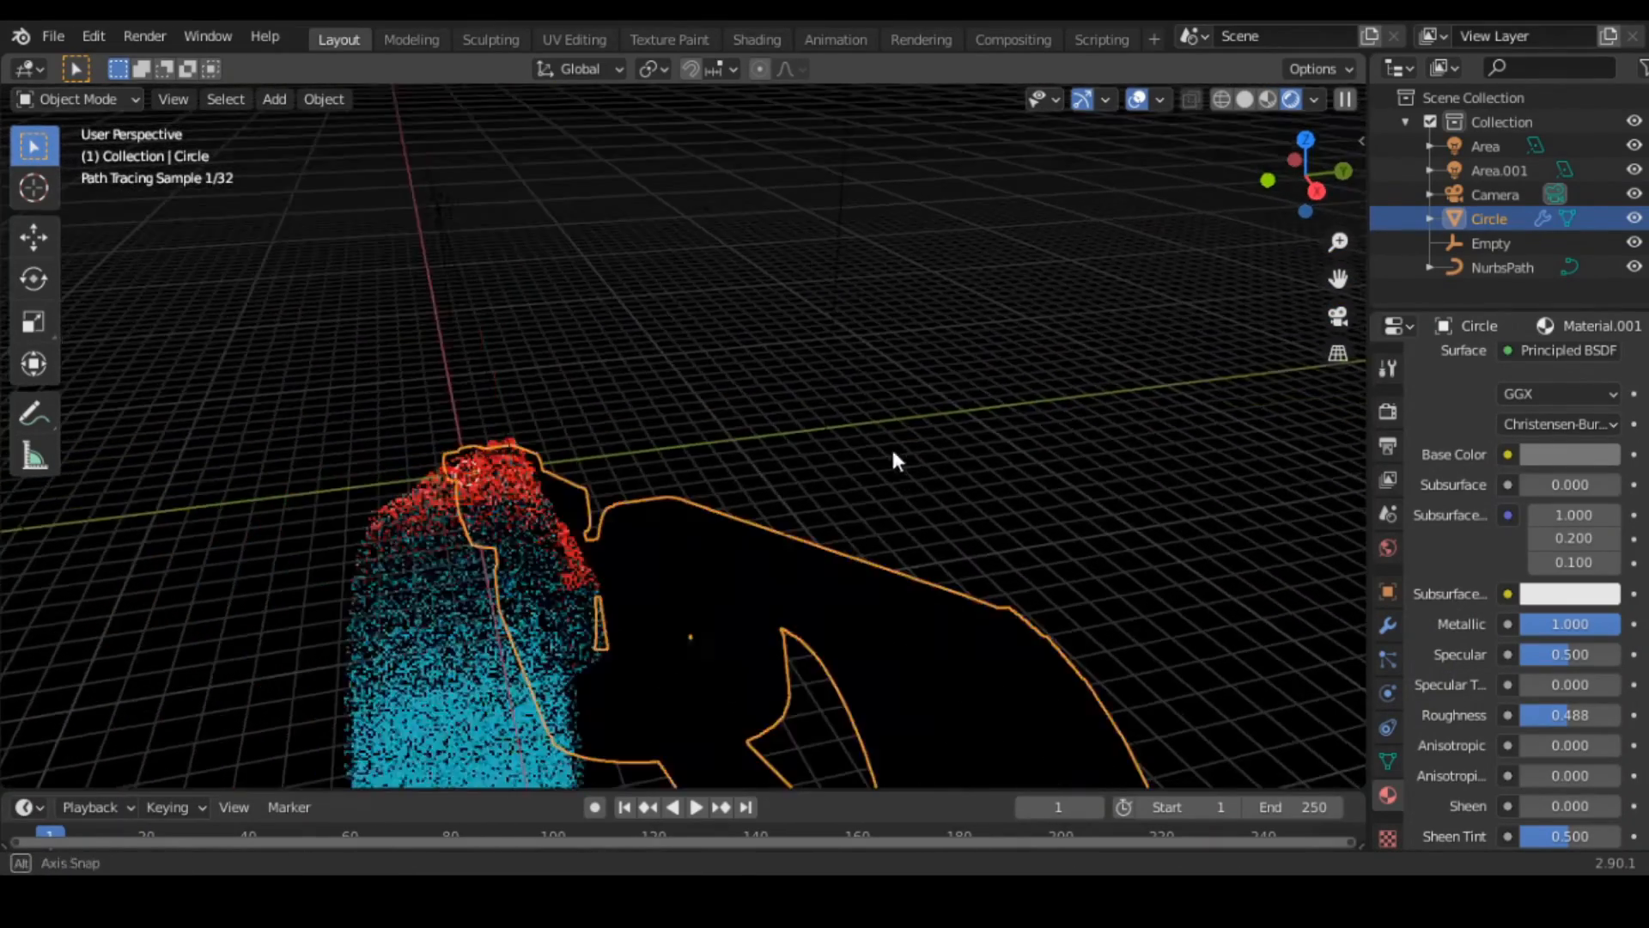
click(1338, 316)
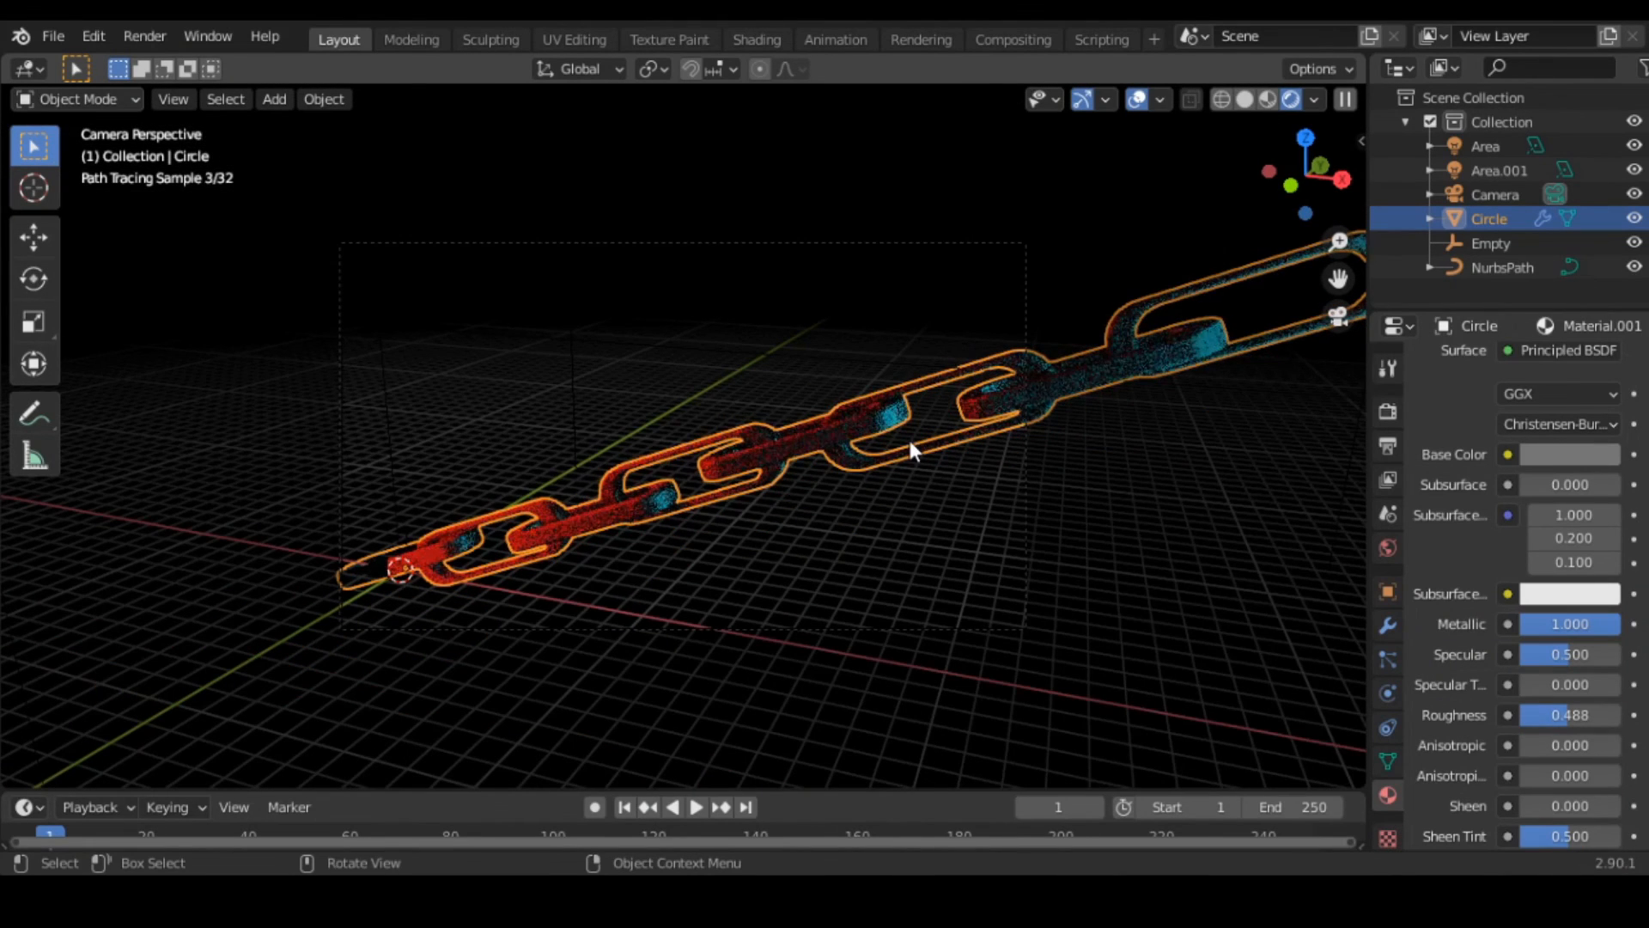
scroll(854, 460, down, 4)
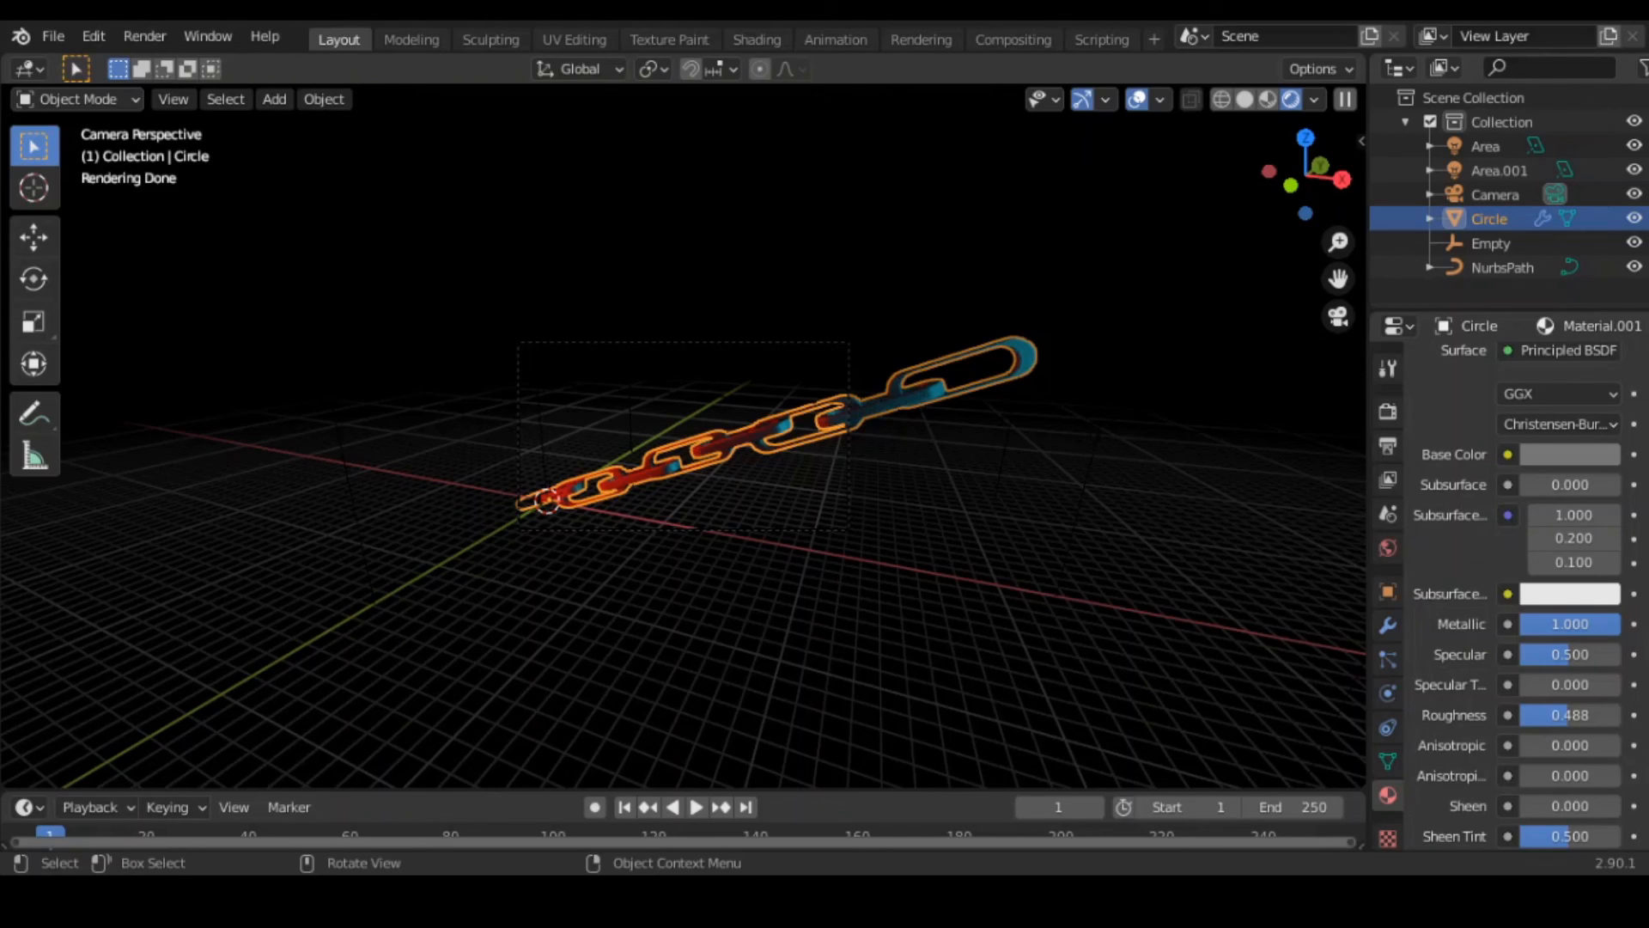
scroll(930, 600, up, 5)
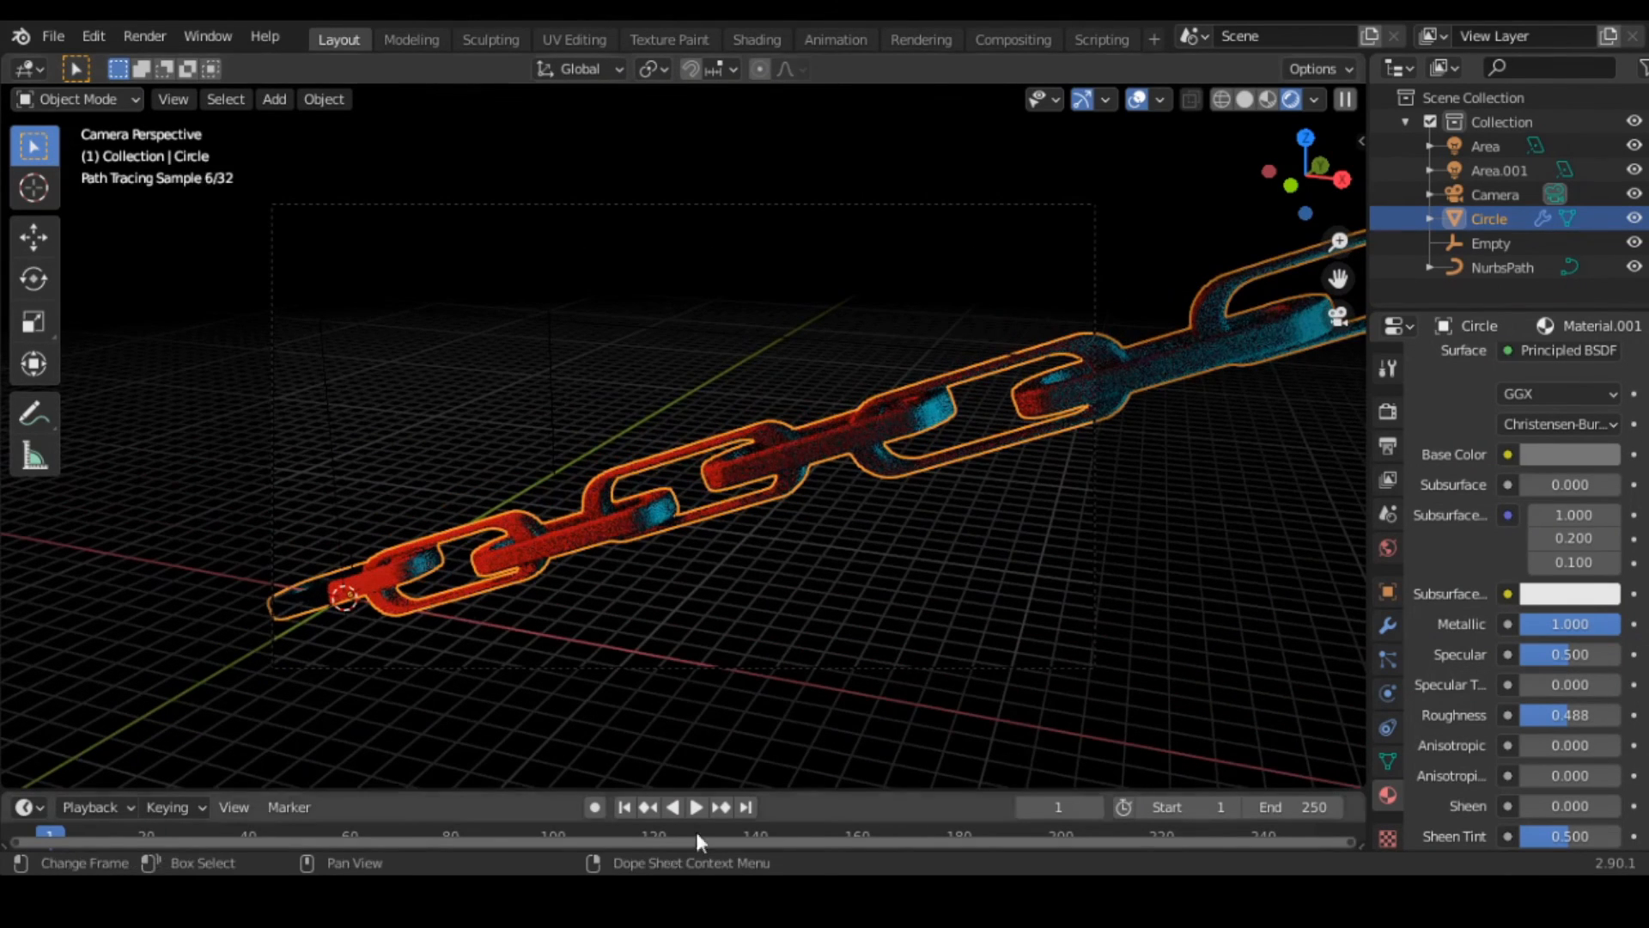